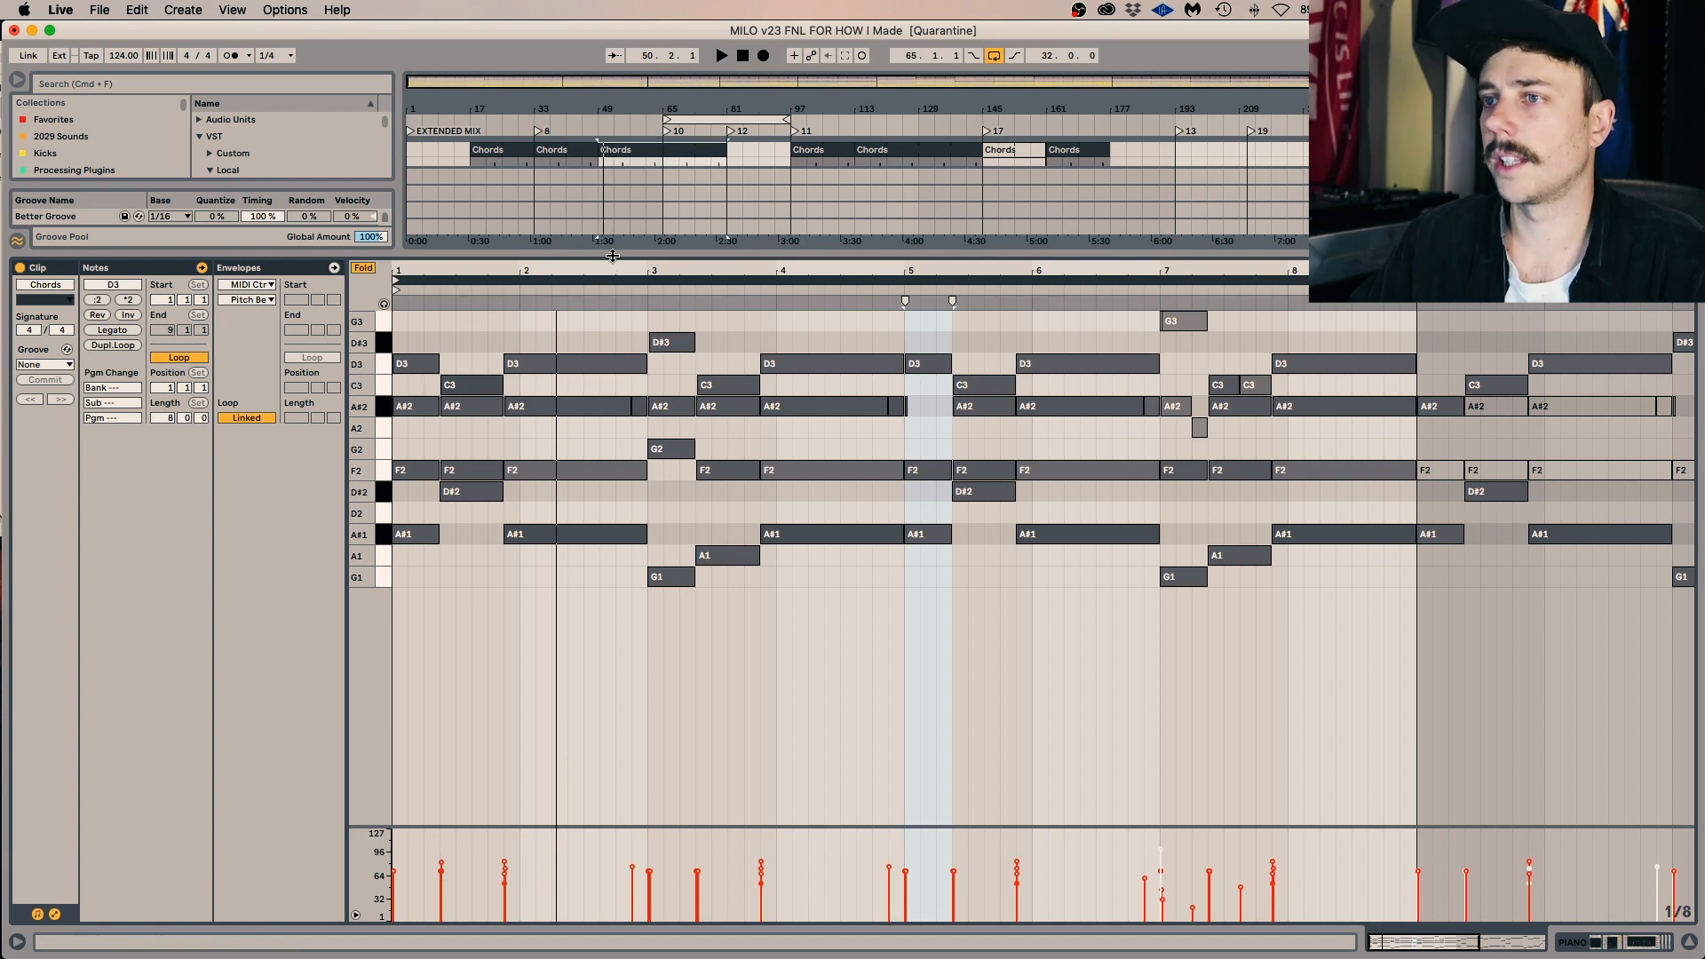
Play the piano chords from bar 49 and show the PIANO track's device chain.
{"action": "key", "text": "space"}
{"action": "left_click_drag", "start_coordinate": [612, 256], "coordinate": [654, 345]}
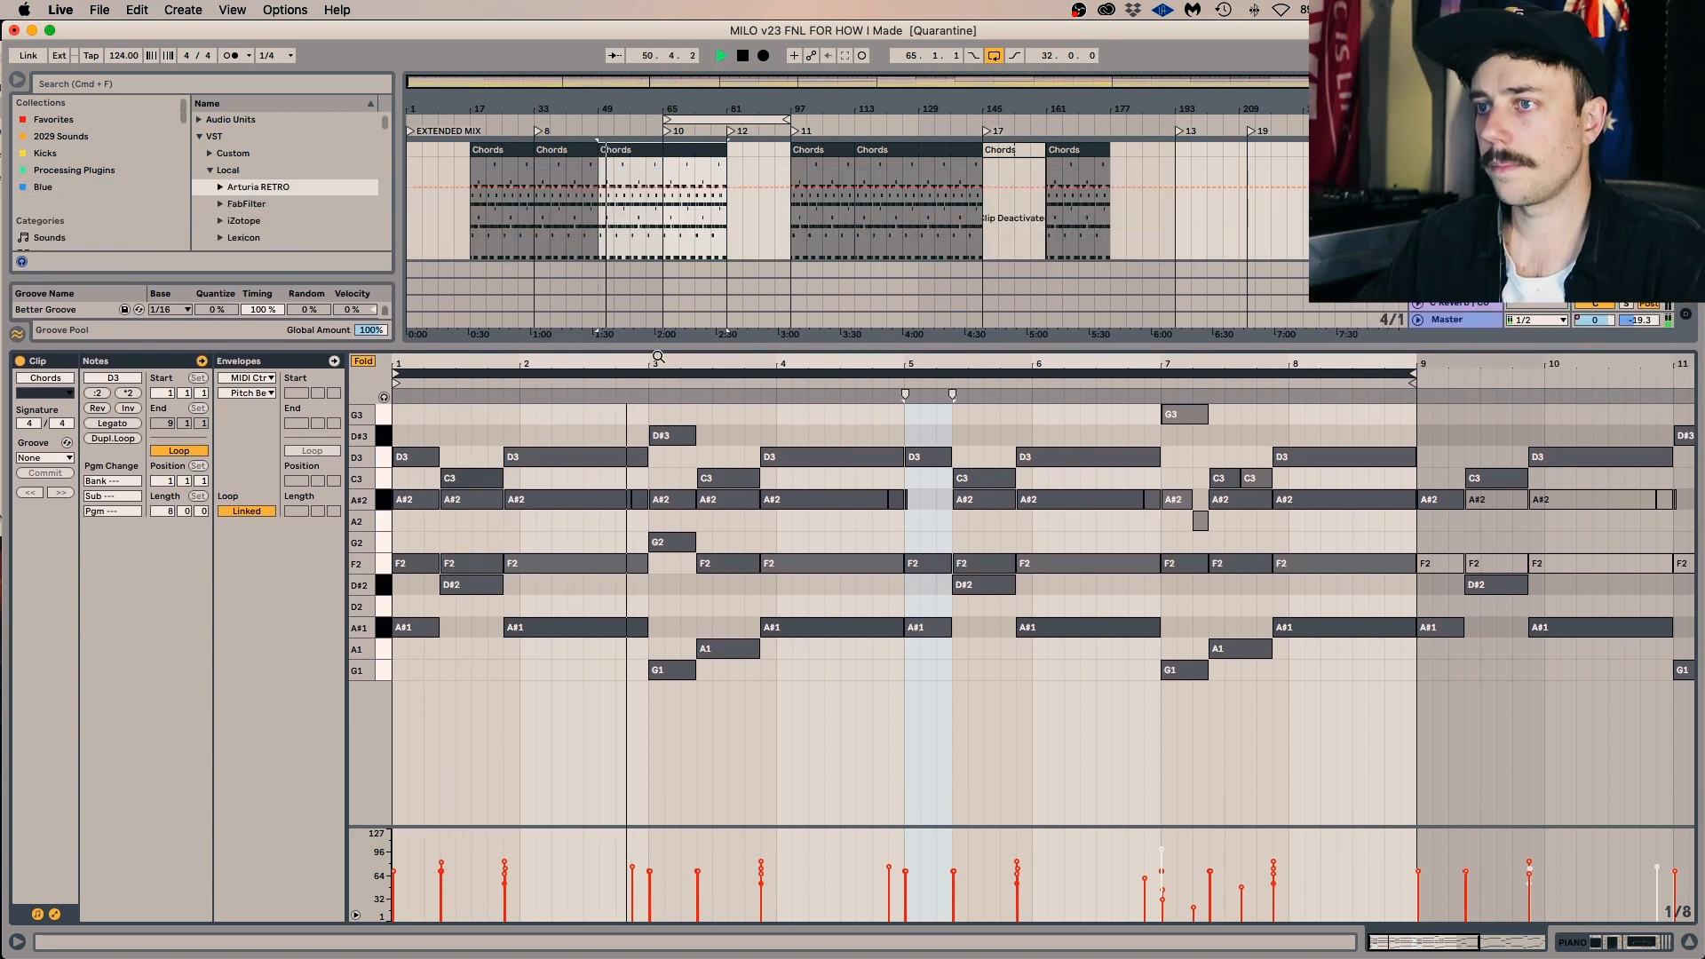
{"action": "double_click", "coordinate": [1458, 149]}
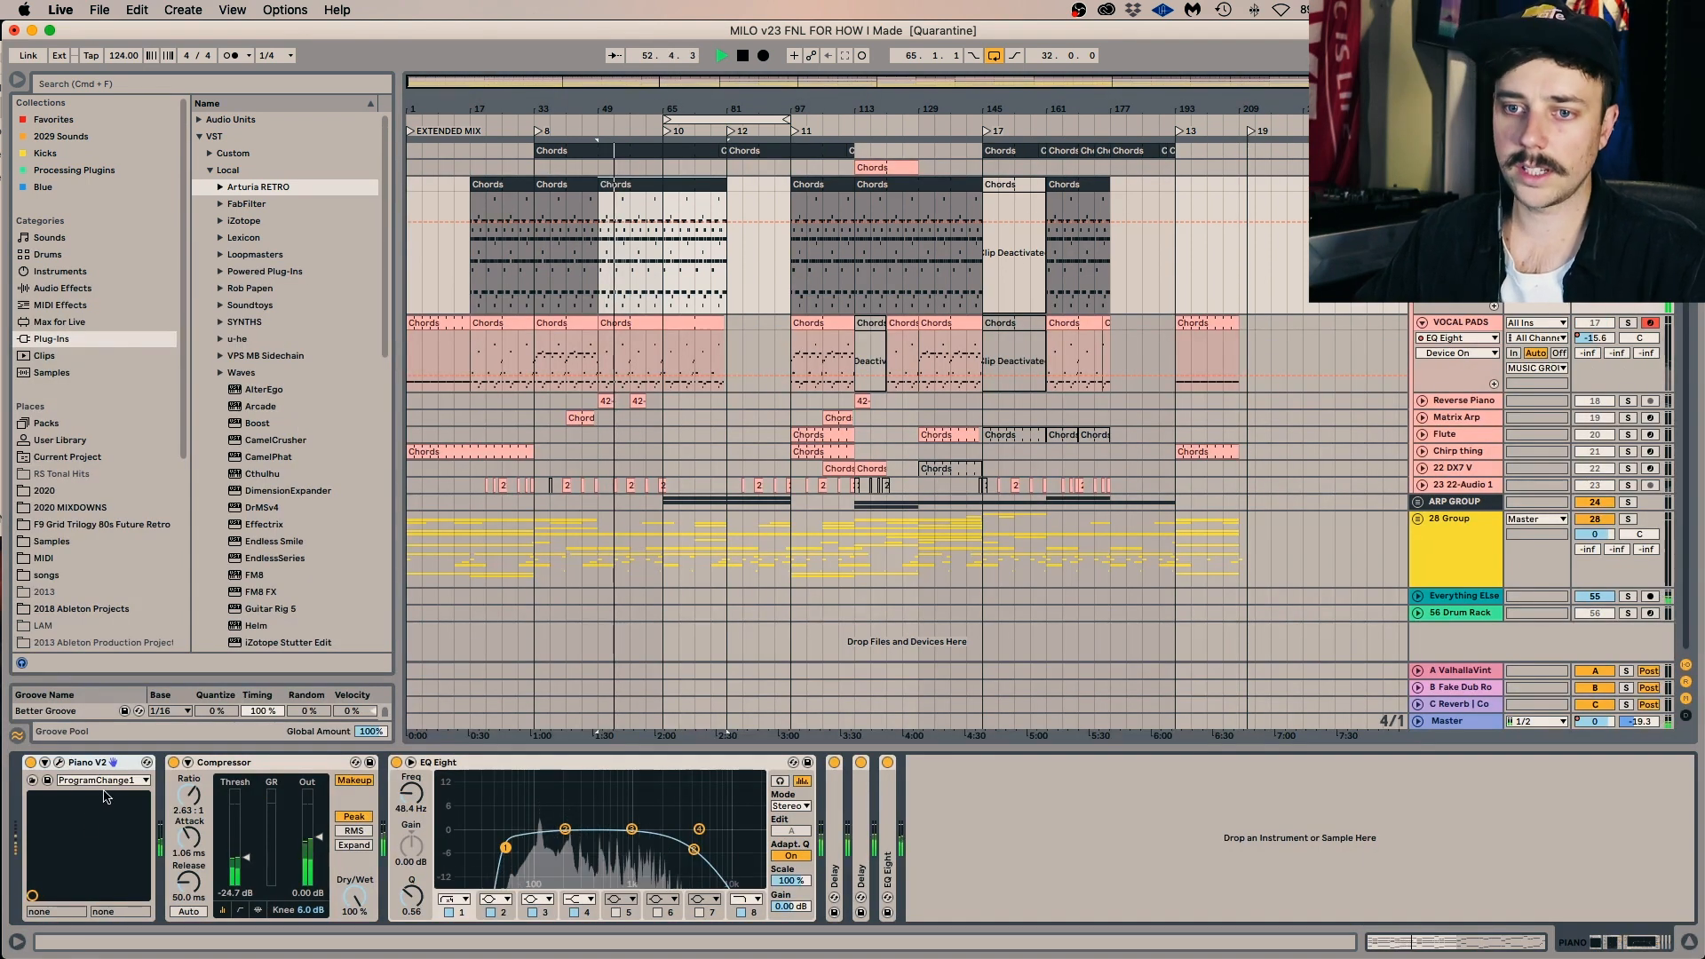
Look through the Arturia RETRO plug-in folder and inspect the PIANO track's Piano V2 instrument.
{"action": "left_click", "coordinate": [220, 187]}
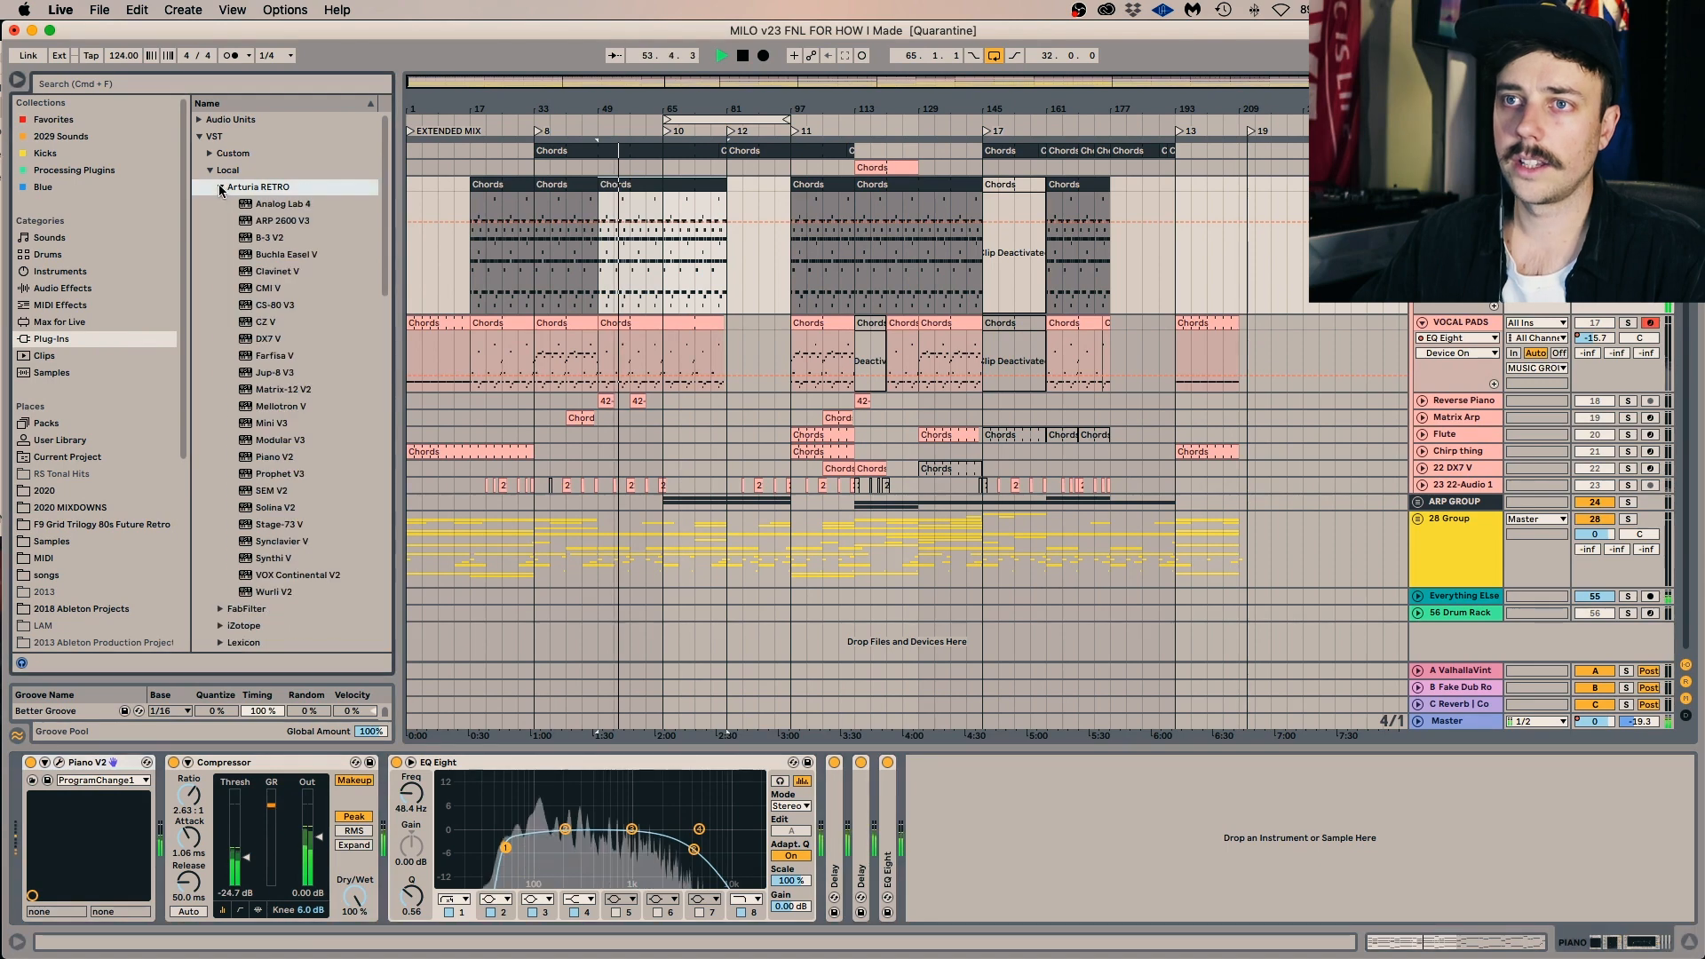
{"action": "left_click", "coordinate": [220, 187]}
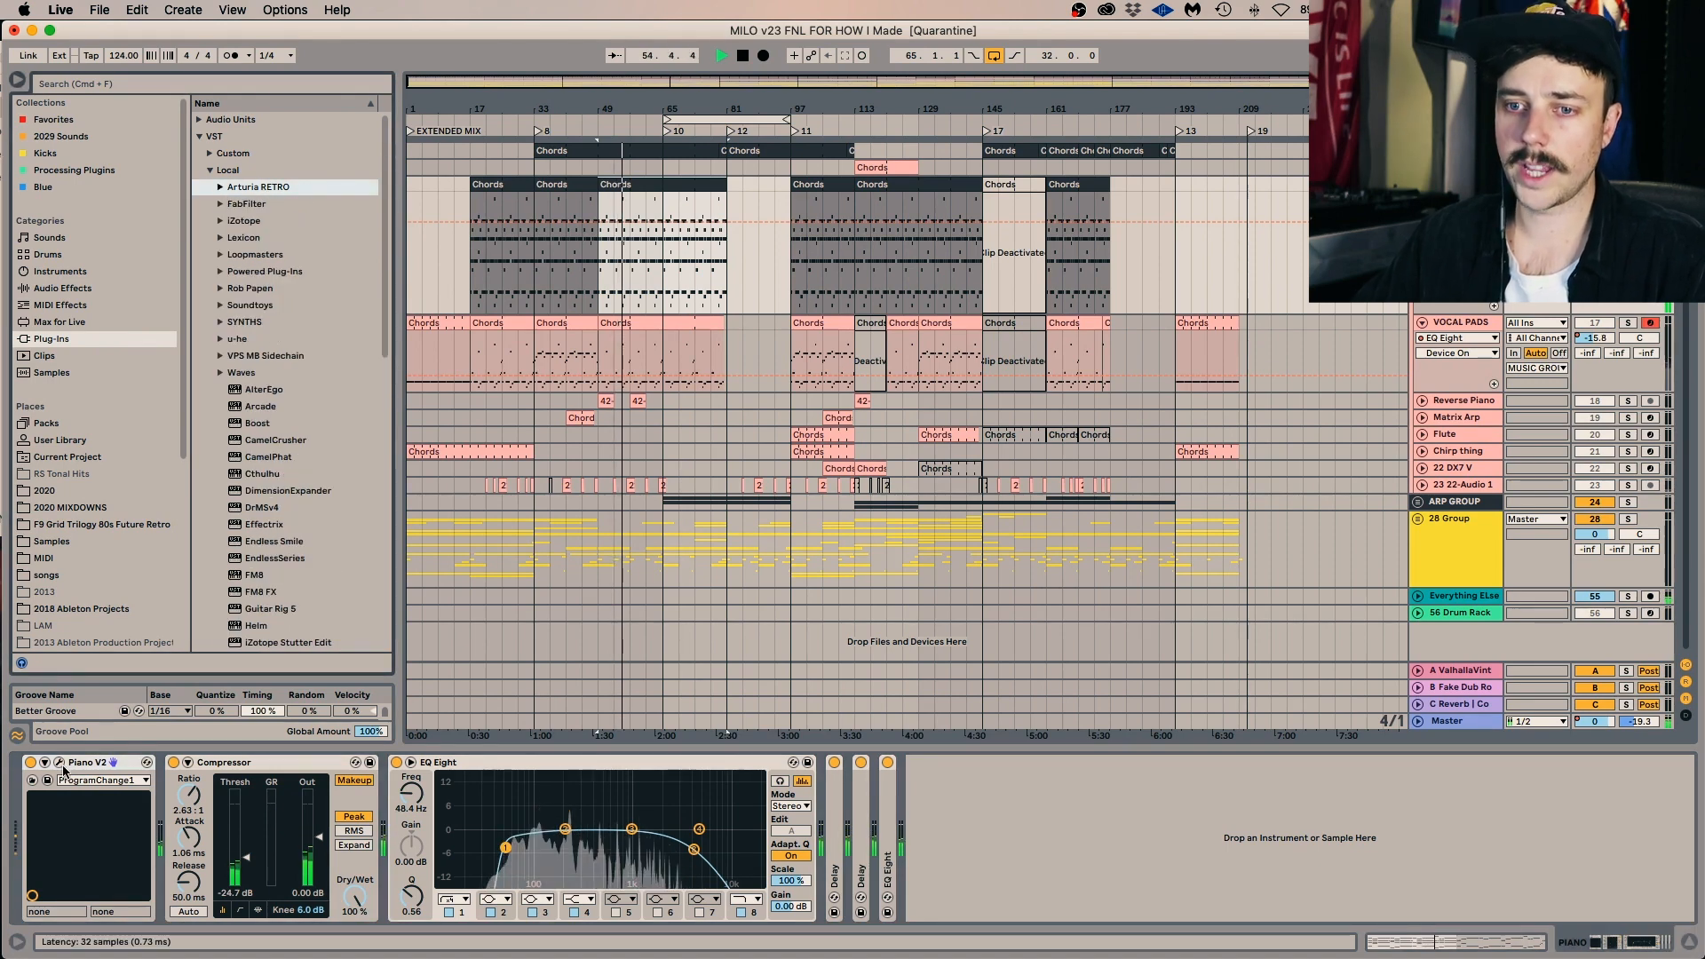
{"action": "left_click", "coordinate": [60, 763]}
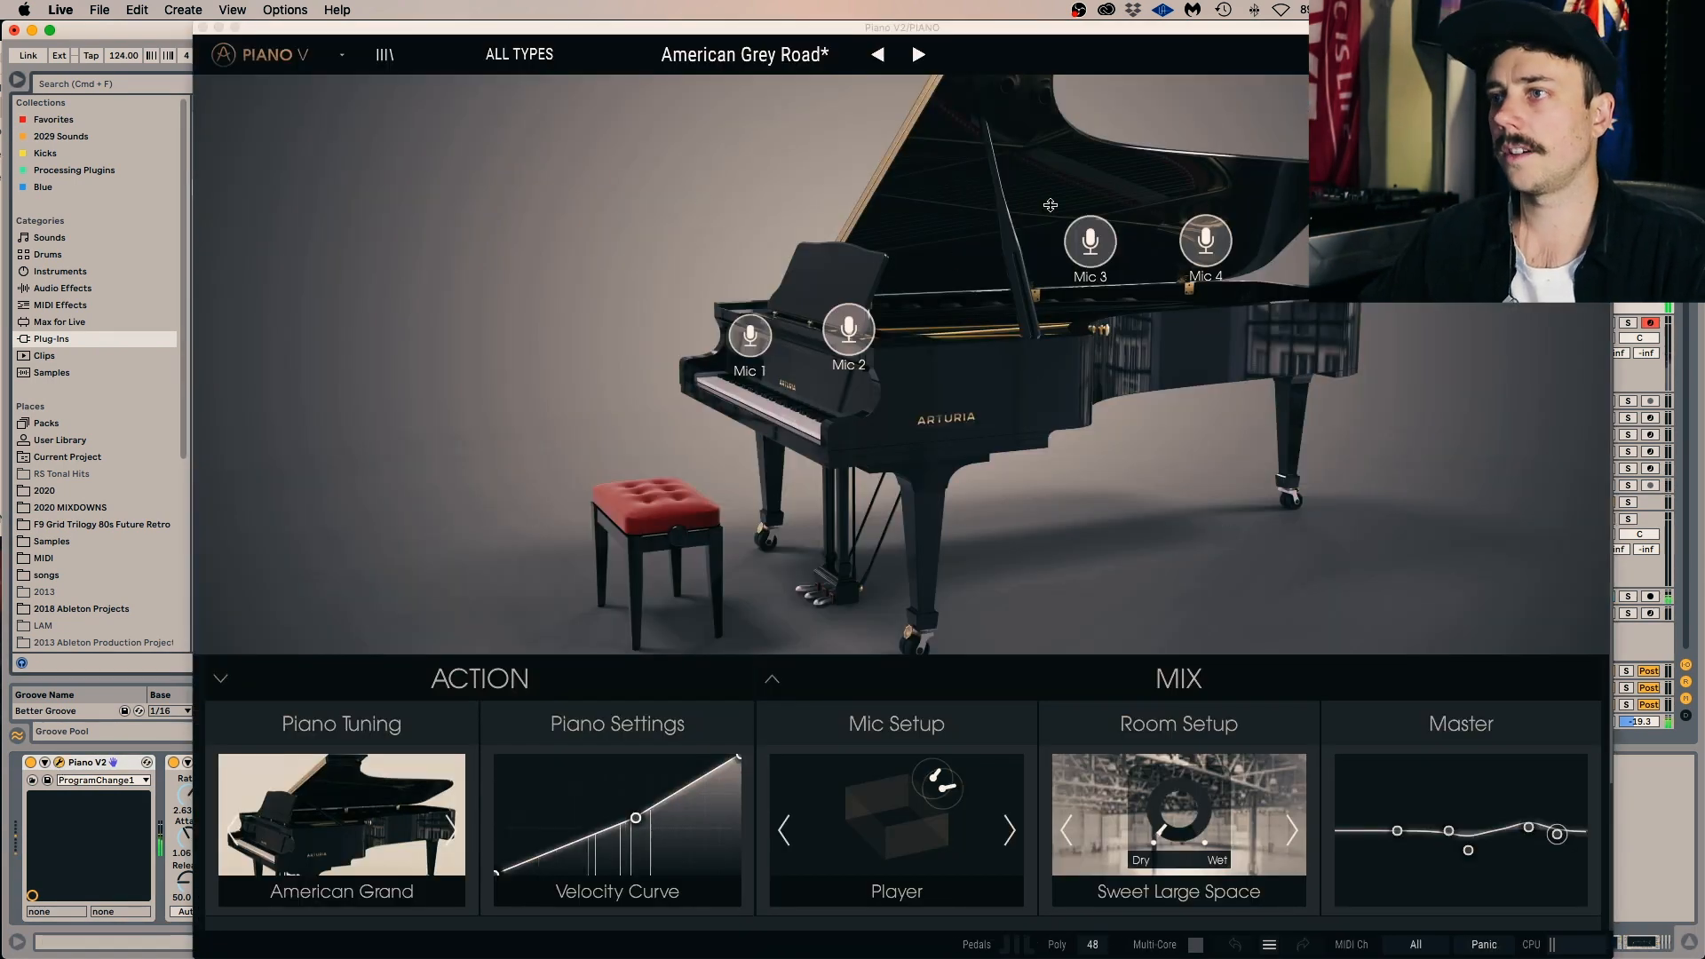
{"action": "left_click_drag", "start_coordinate": [741, 32], "coordinate": [694, 33]}
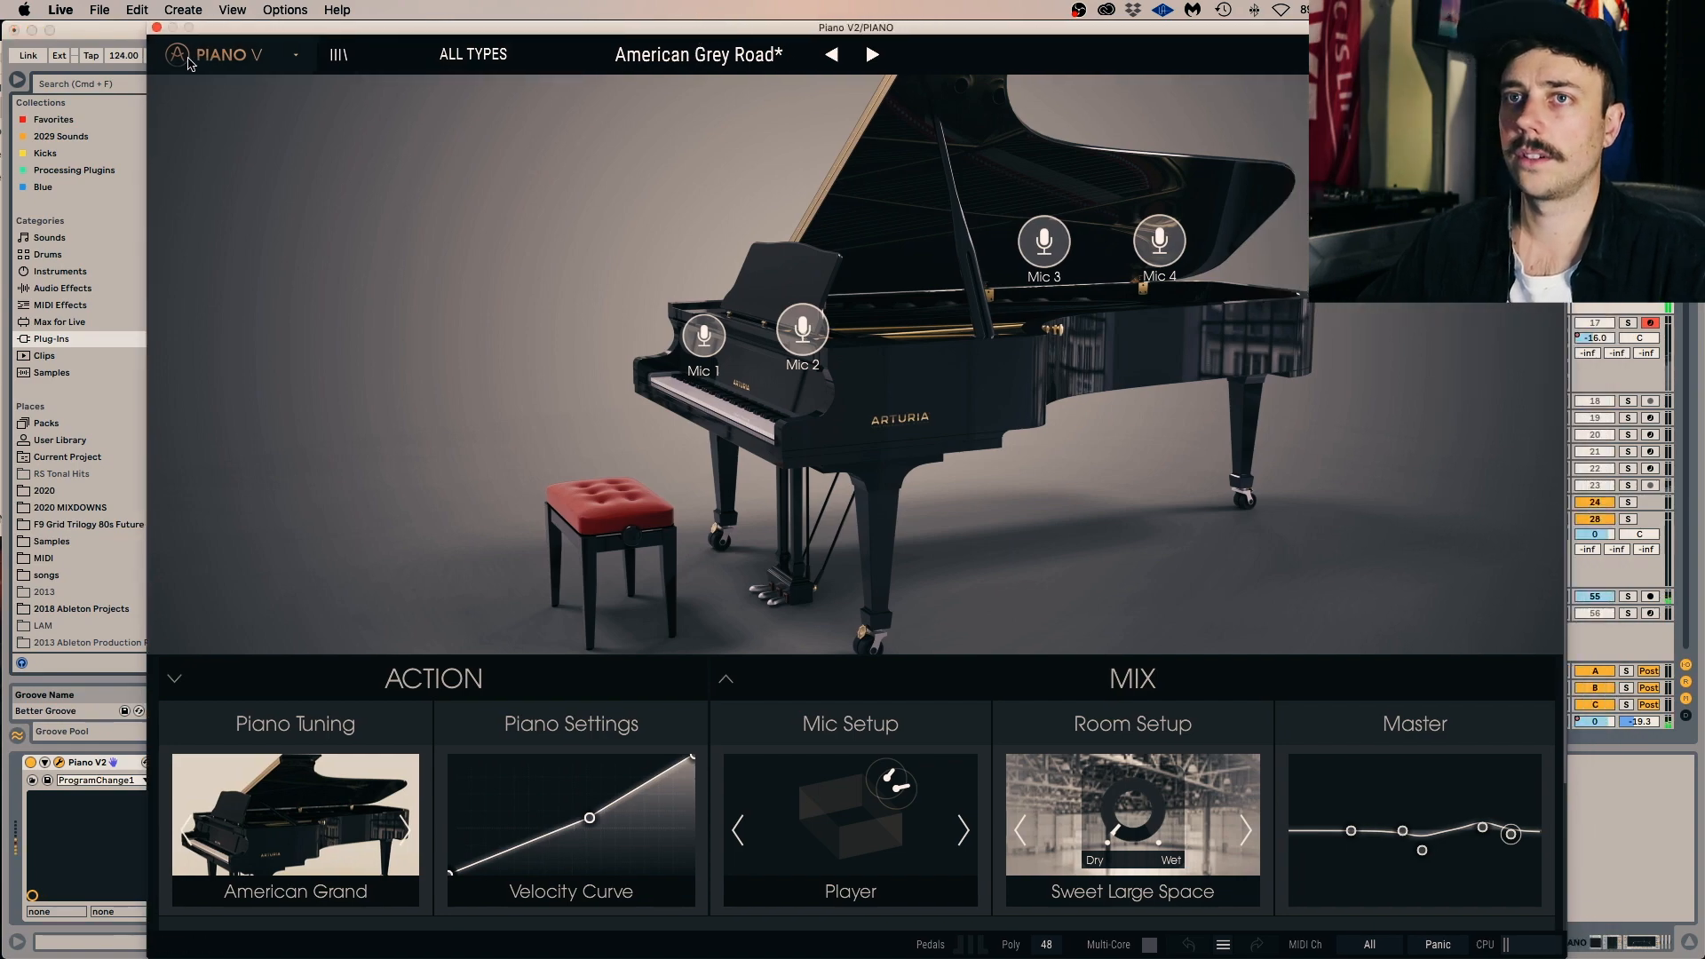
{"action": "left_click", "coordinate": [157, 29]}
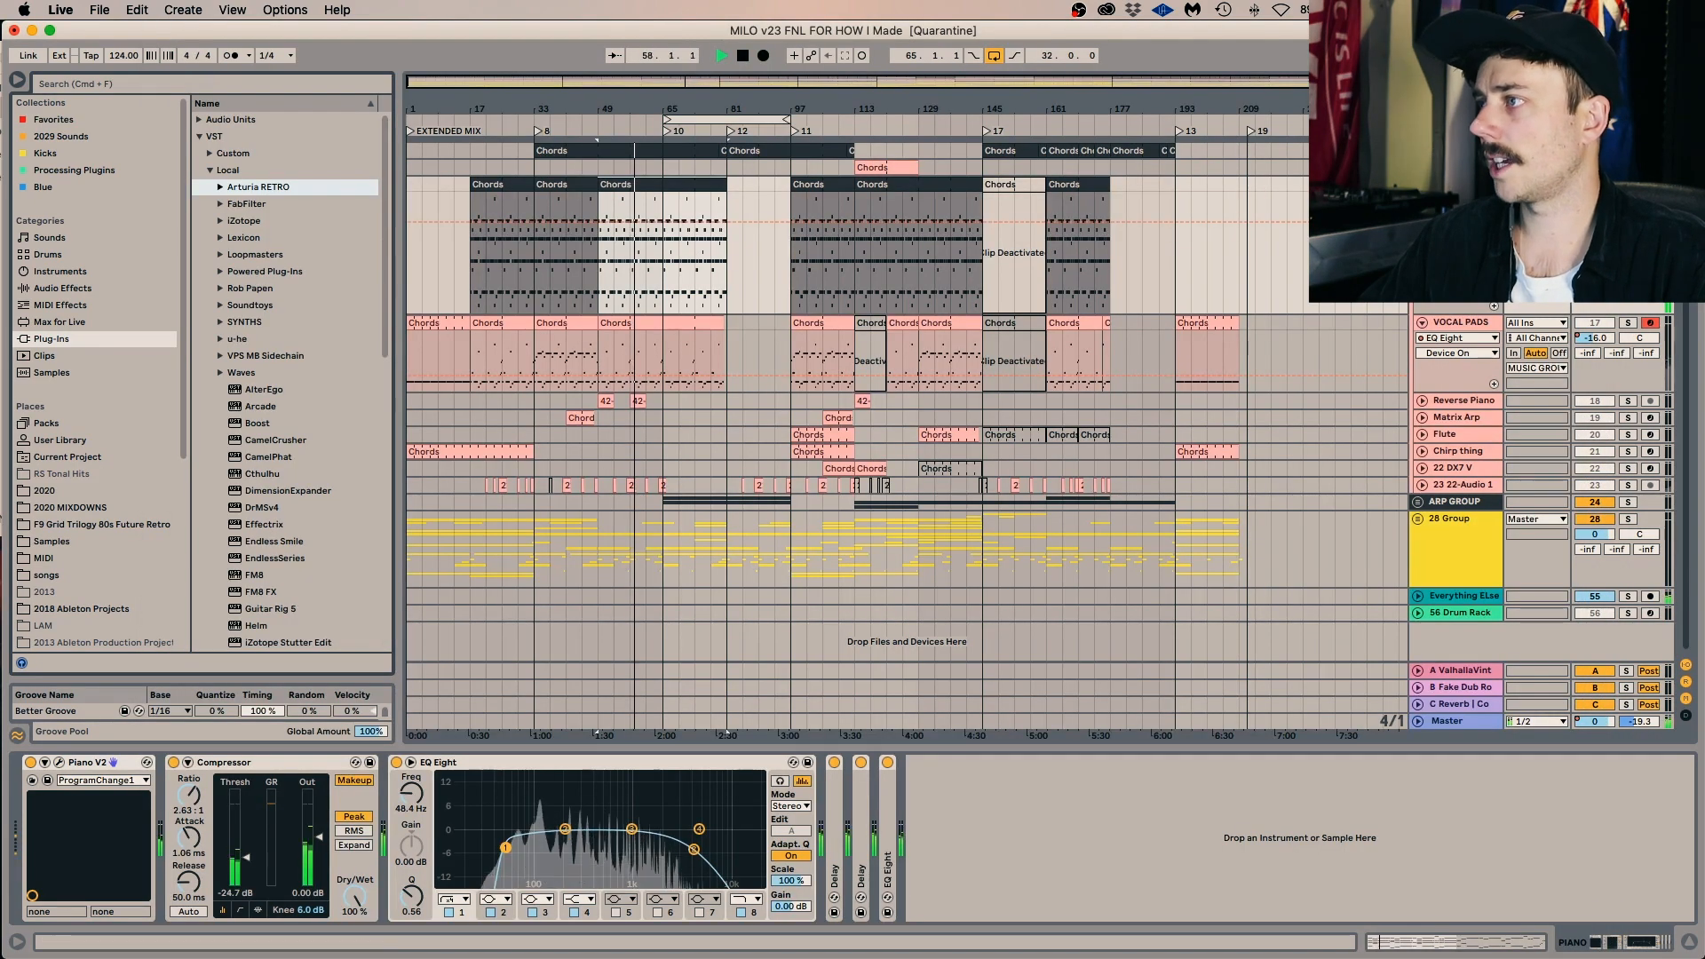
Set the arrangement loop to 16 bars starting at bar 81, and unfold and play the Main Bass track.
{"action": "scroll", "coordinate": [706, 348], "scroll_direction": "up", "scroll_amount": 4}
{"action": "key", "text": "space"}
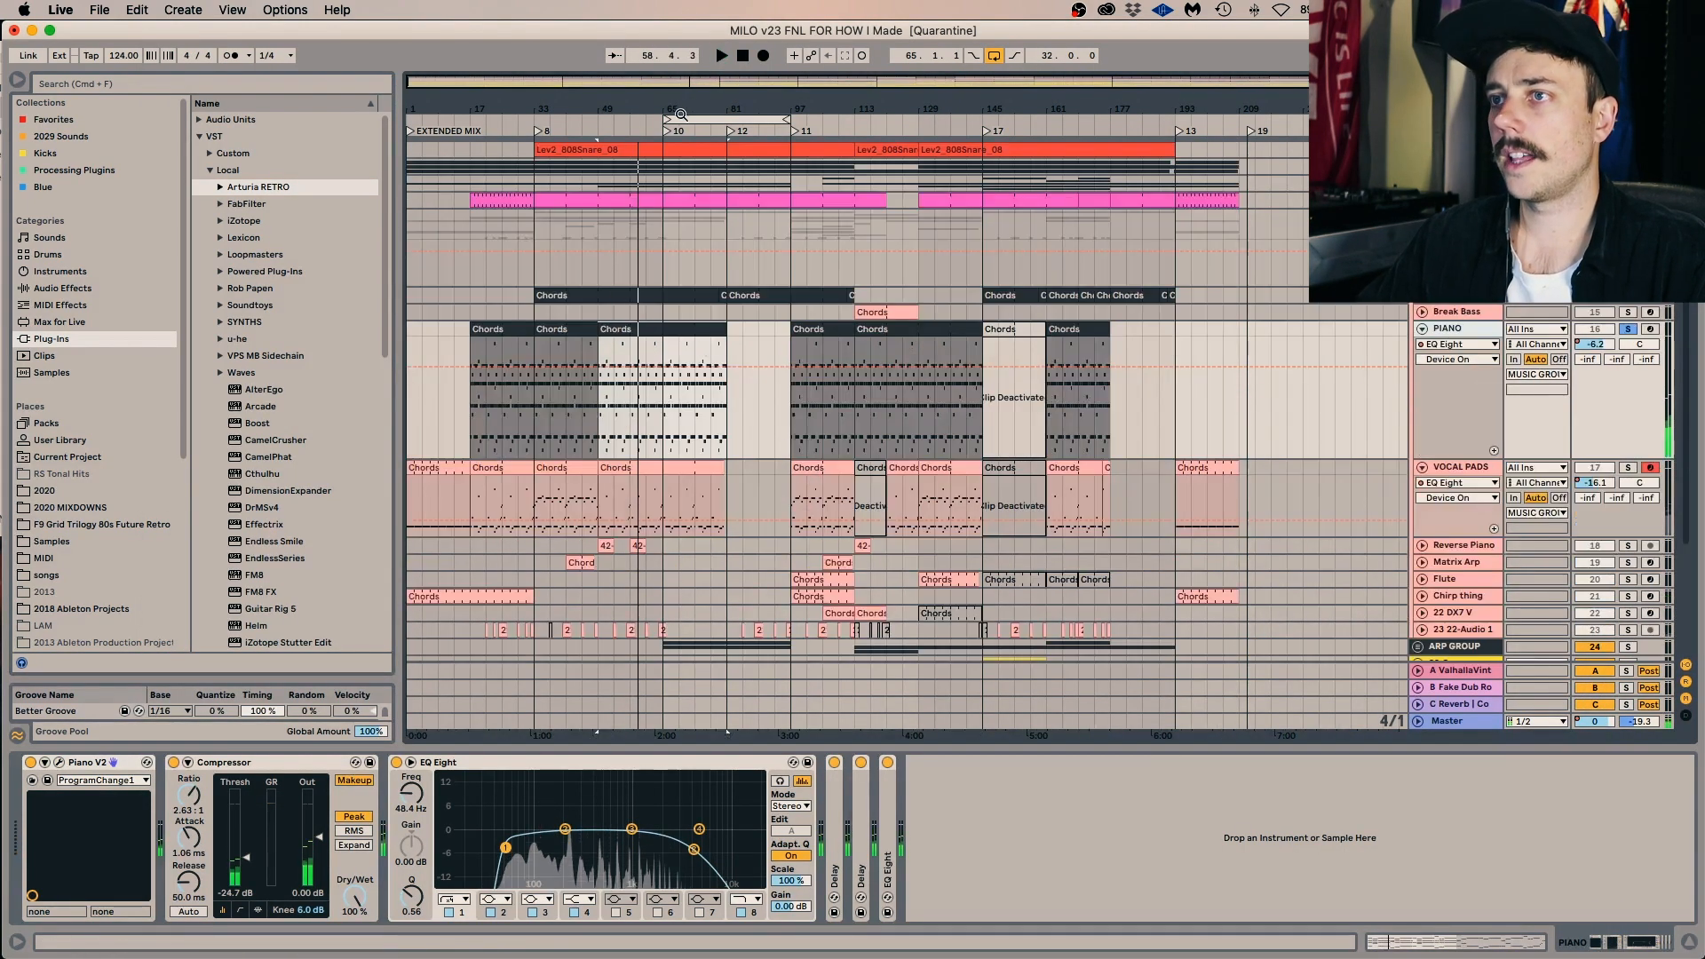
{"action": "left_click_drag", "start_coordinate": [671, 116], "coordinate": [736, 125]}
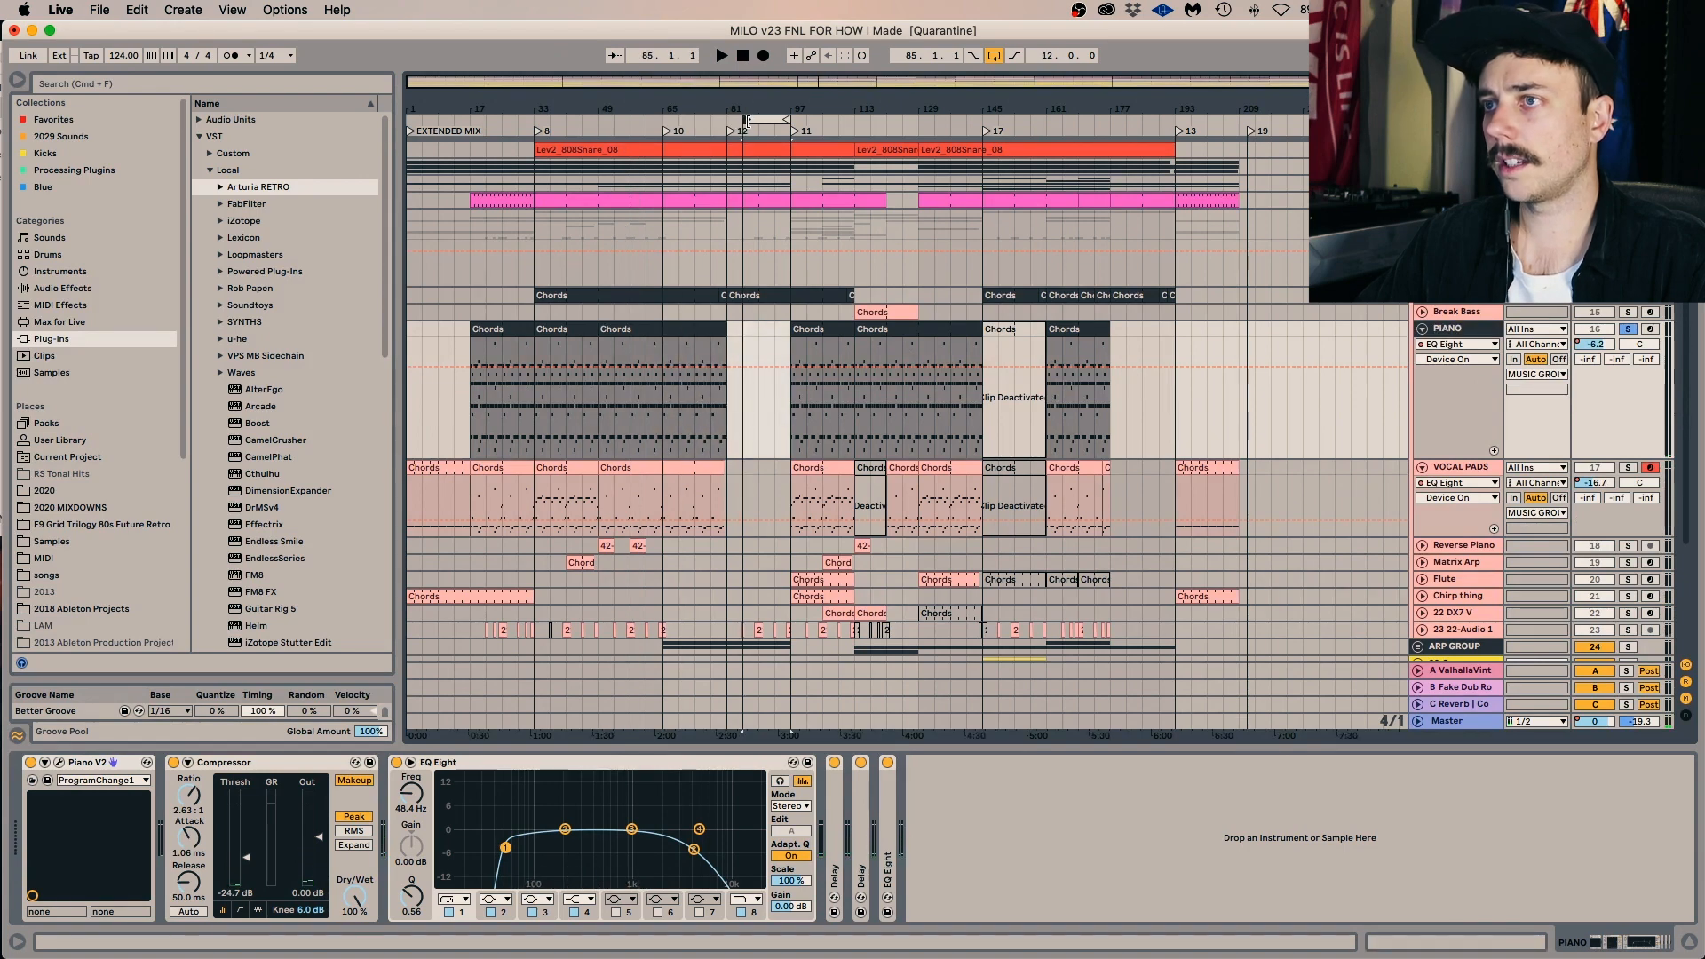
{"action": "left_click", "coordinate": [755, 119]}
{"action": "left_click", "coordinate": [1421, 294]}
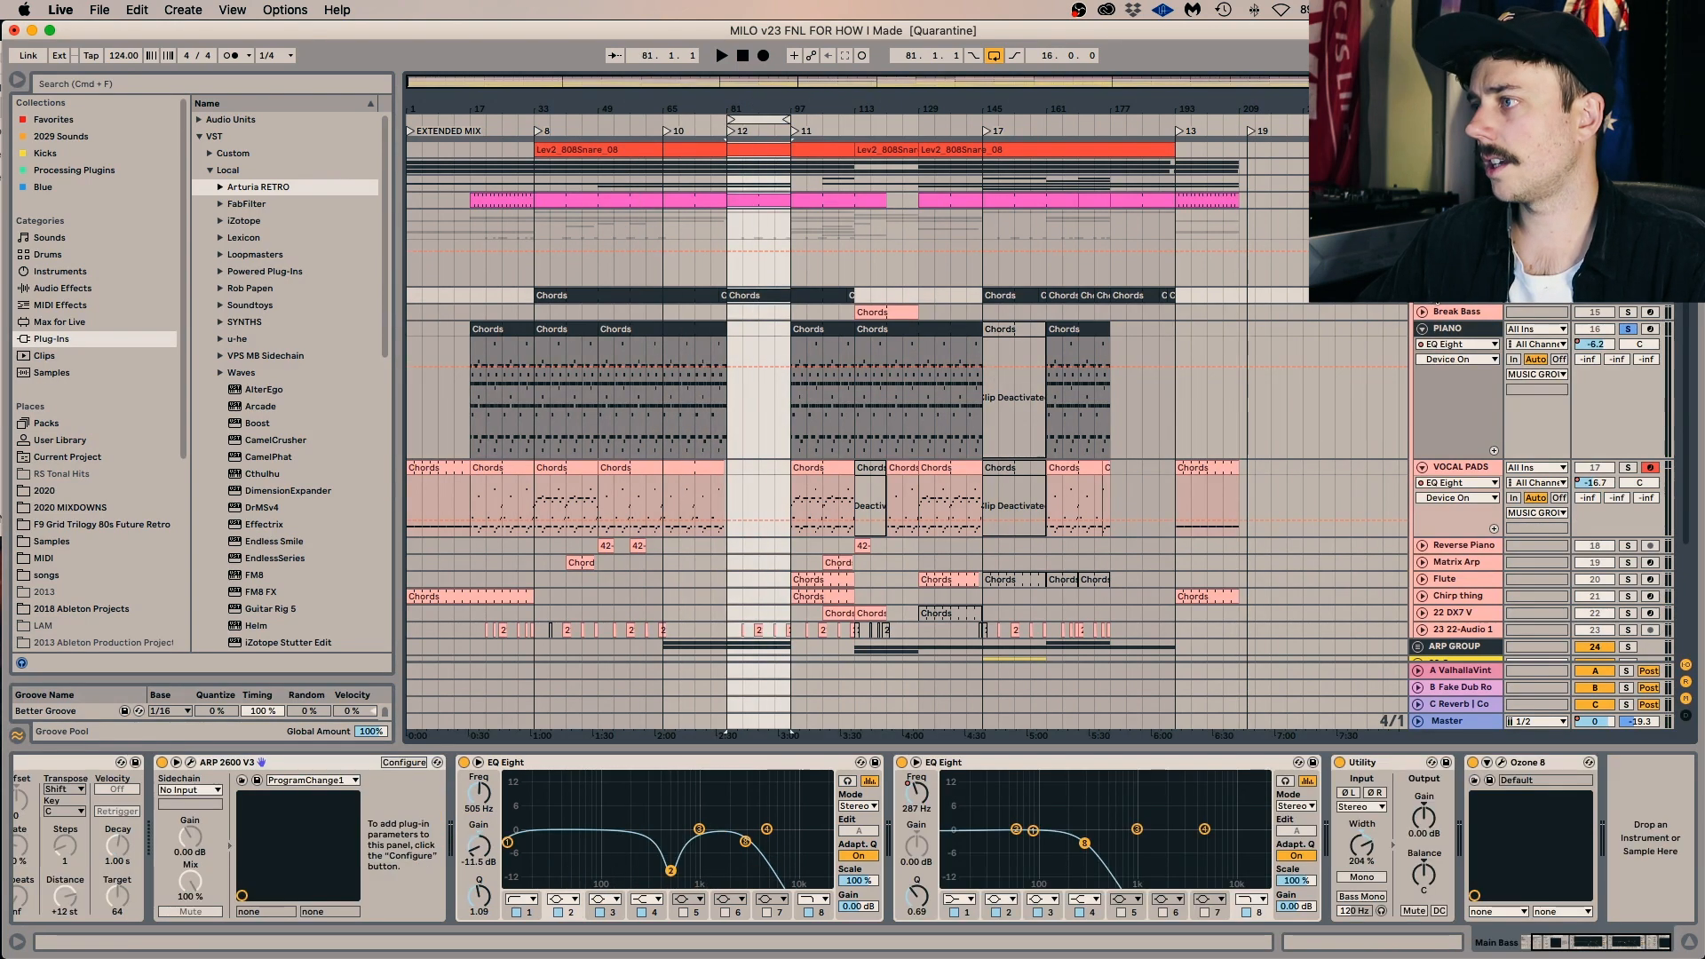
{"action": "key", "text": "space"}
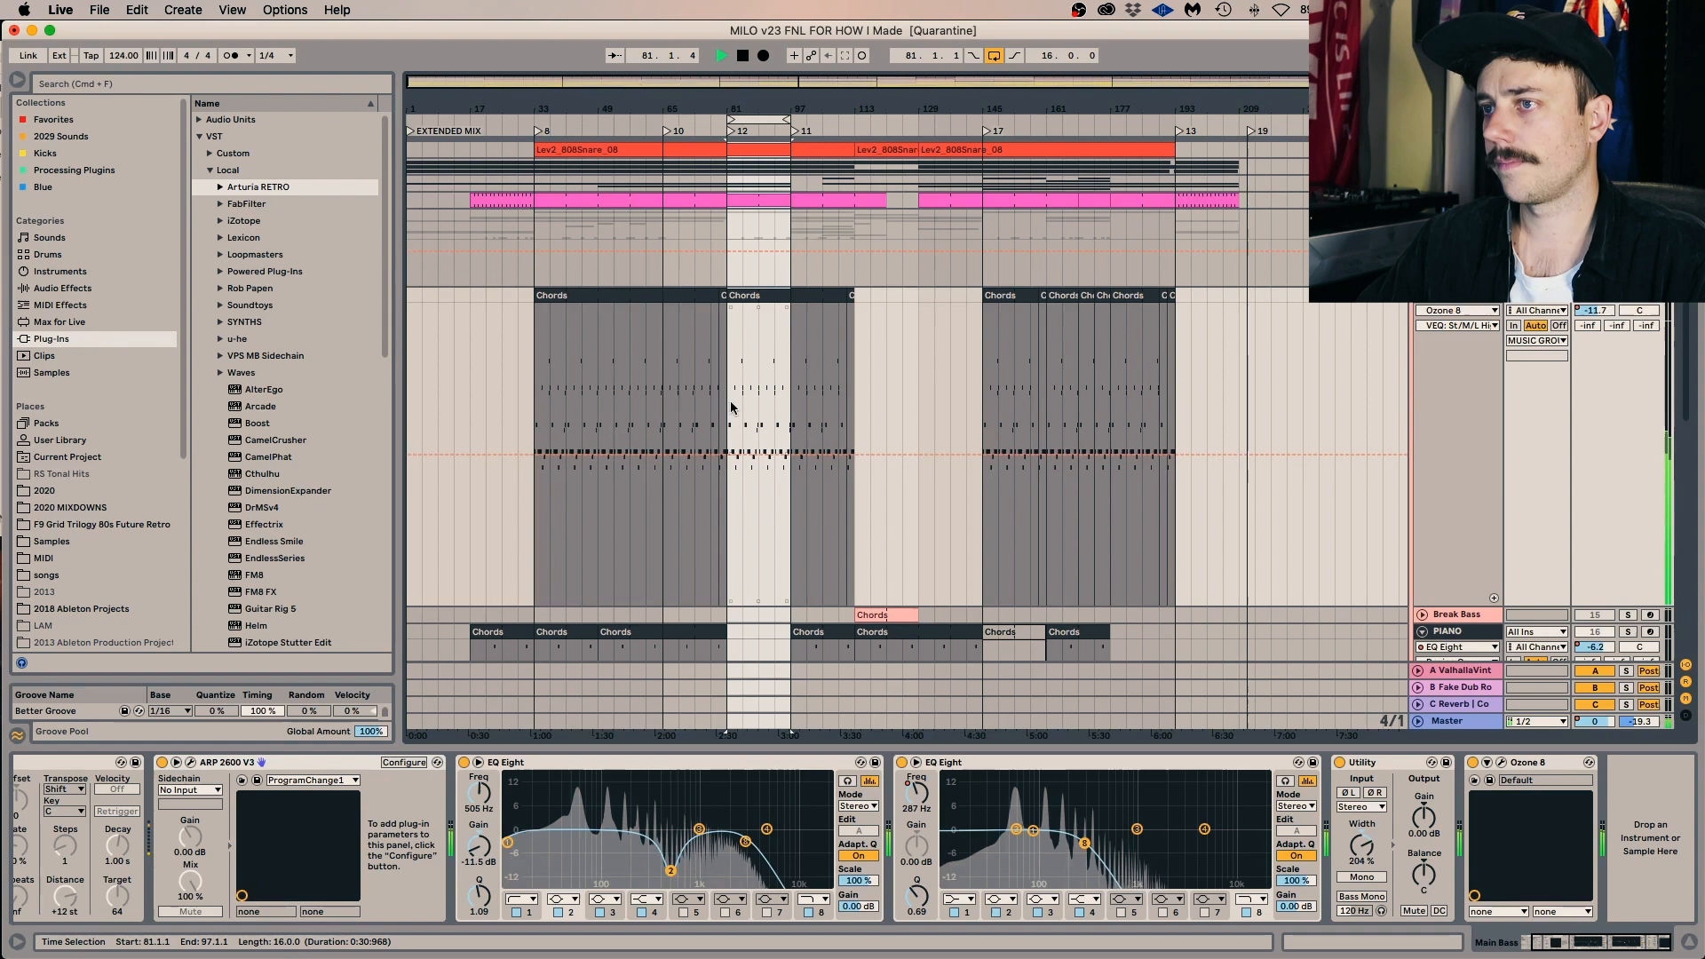
Review the notes of the Main Bass Chords clip at bar 81 and show the track's device chain.
{"action": "double_click", "coordinate": [757, 295]}
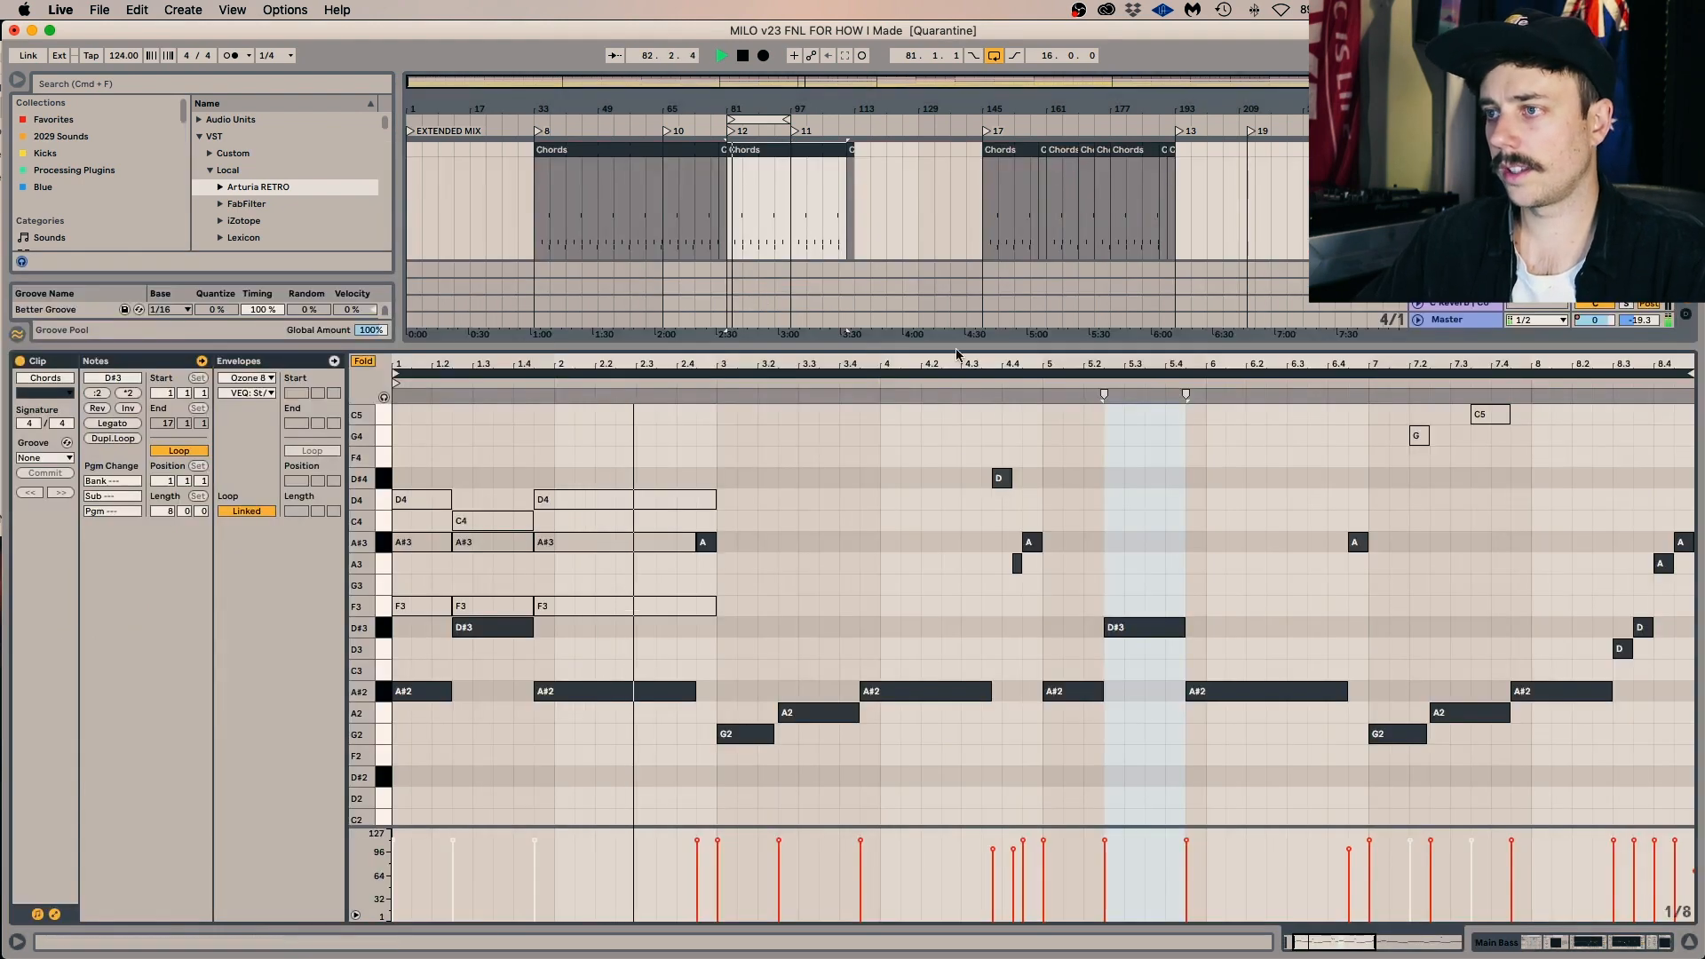
{"action": "left_click_drag", "start_coordinate": [849, 347], "coordinate": [825, 577]}
{"action": "key", "text": "shift+Tab"}
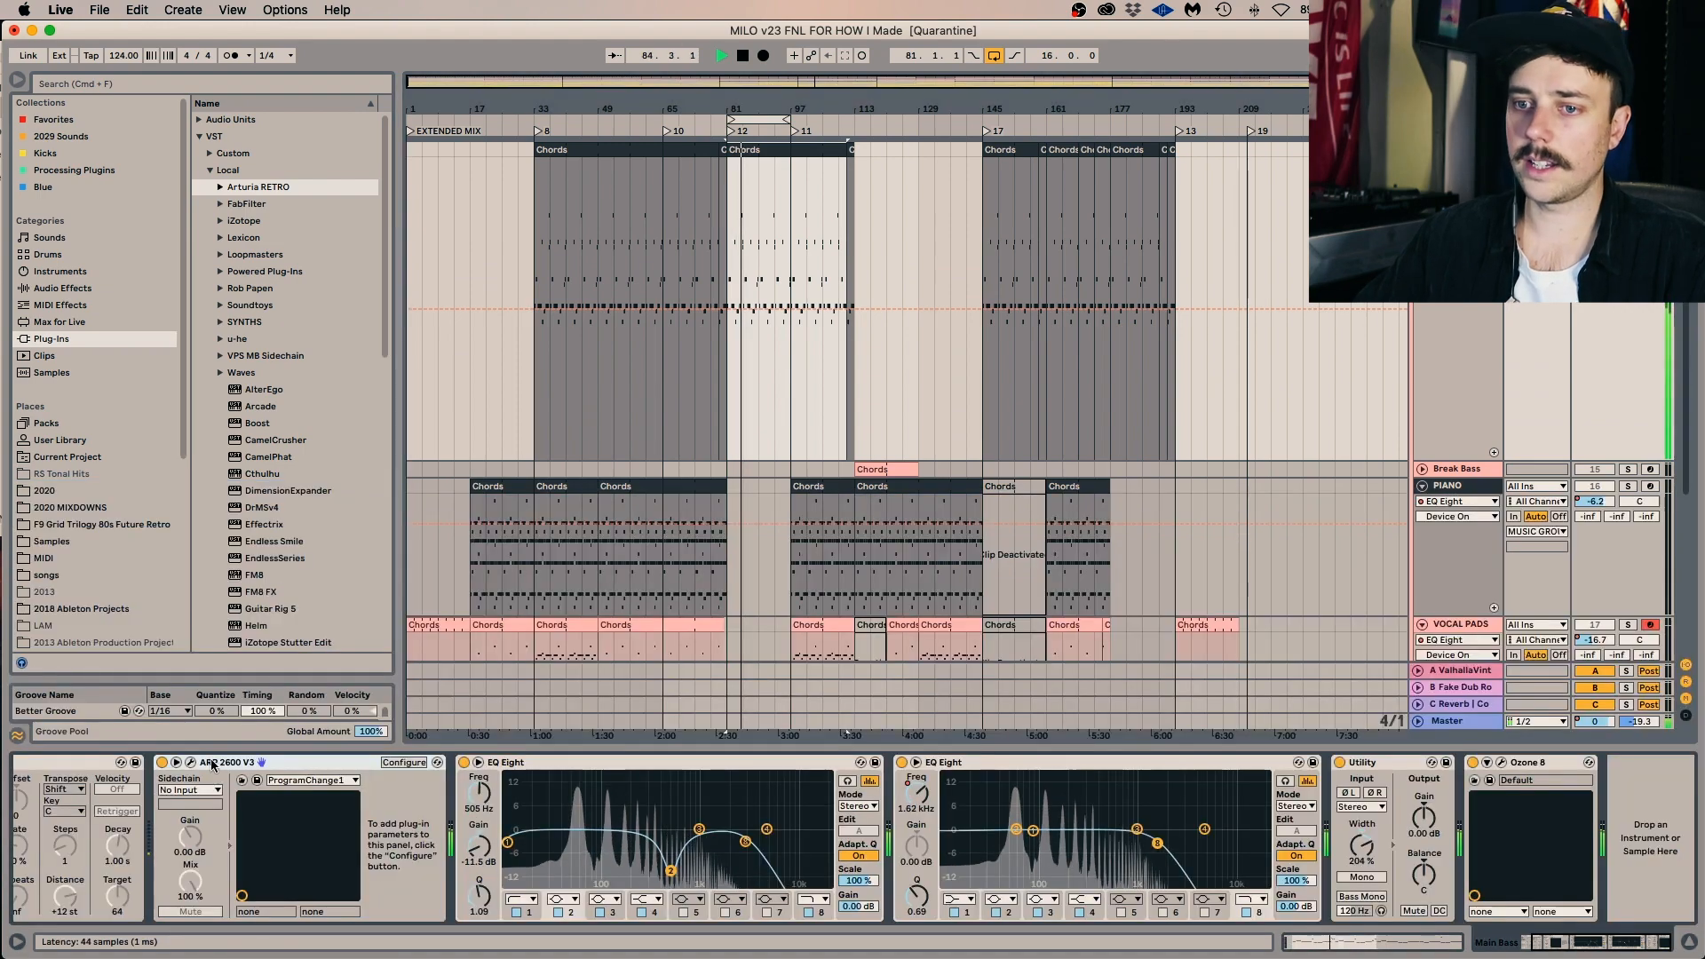
{"action": "key", "text": "space"}
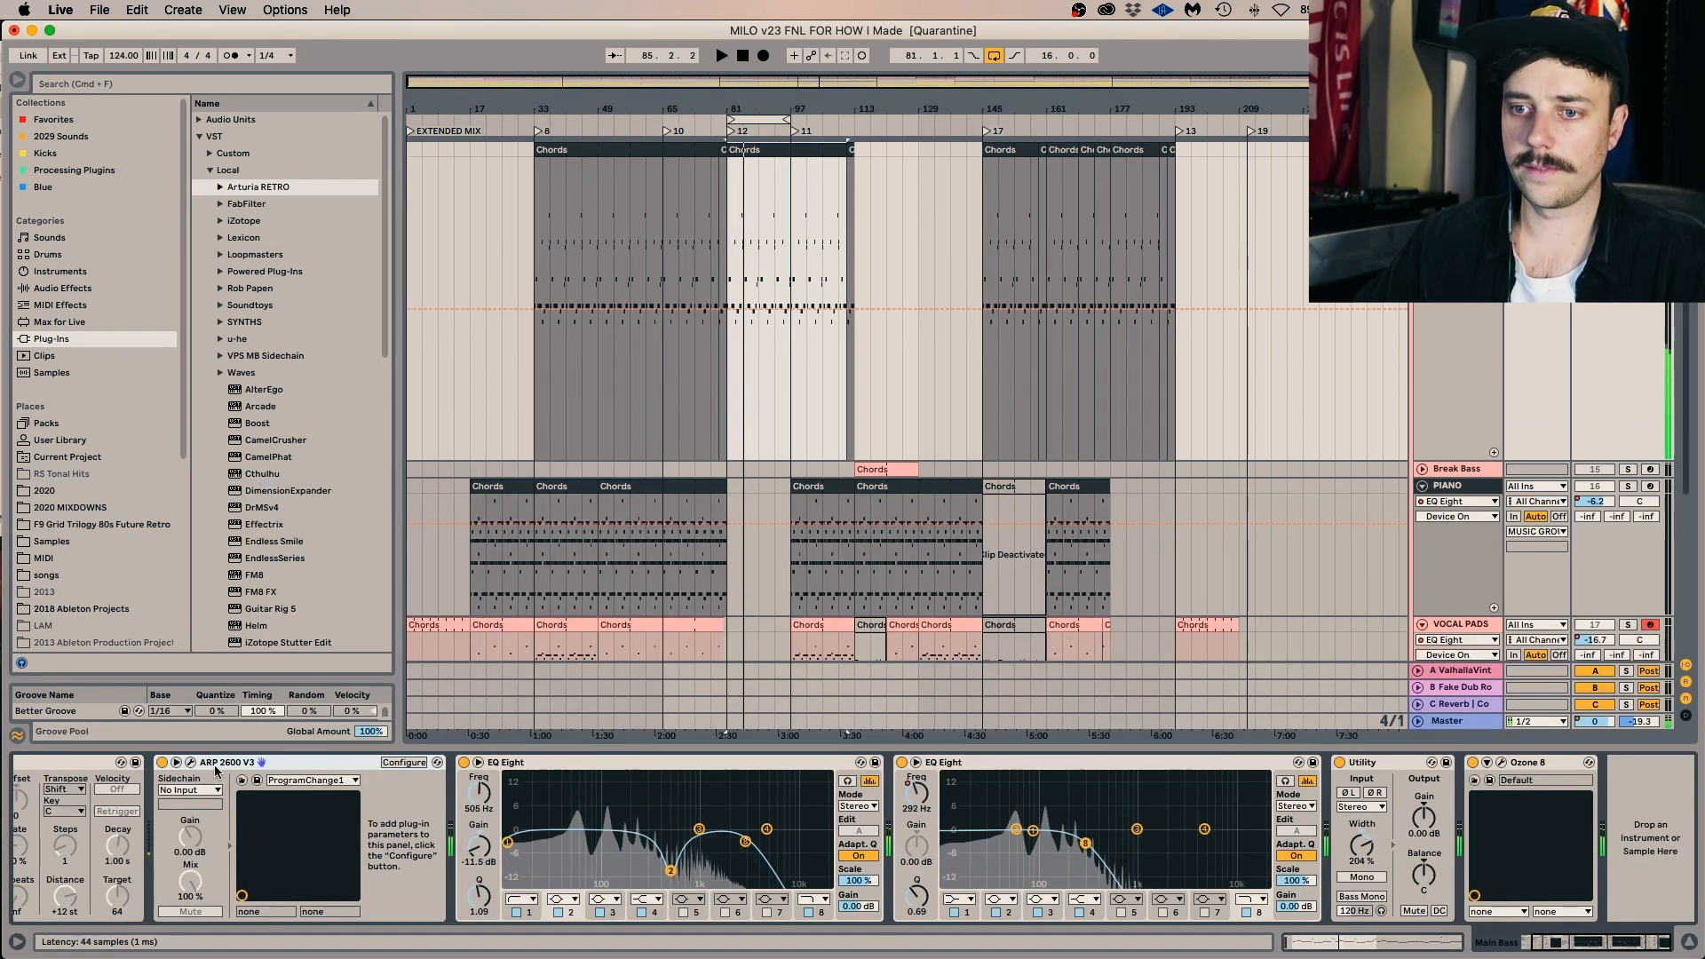
Inspect the full patch of the Main Bass track's ARP 2600 V3 synth, from the oscillators to the keyboard.
{"action": "left_click", "coordinate": [190, 763]}
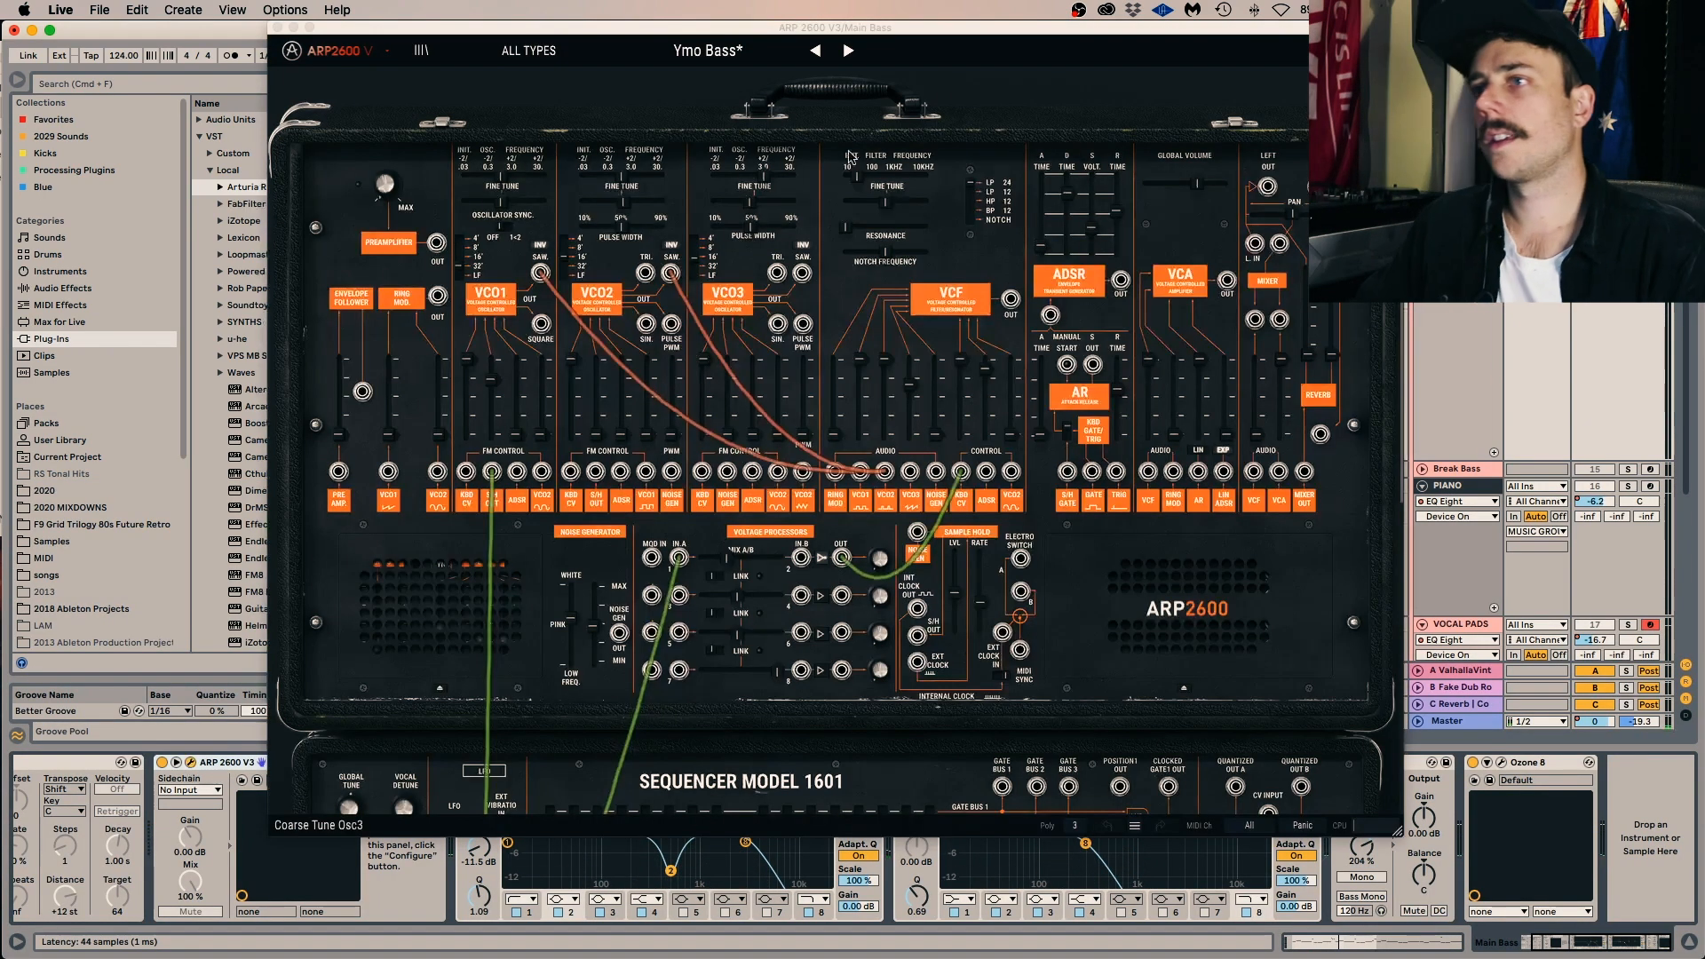
{"action": "scroll", "coordinate": [955, 226], "scroll_direction": "down", "scroll_amount": 10}
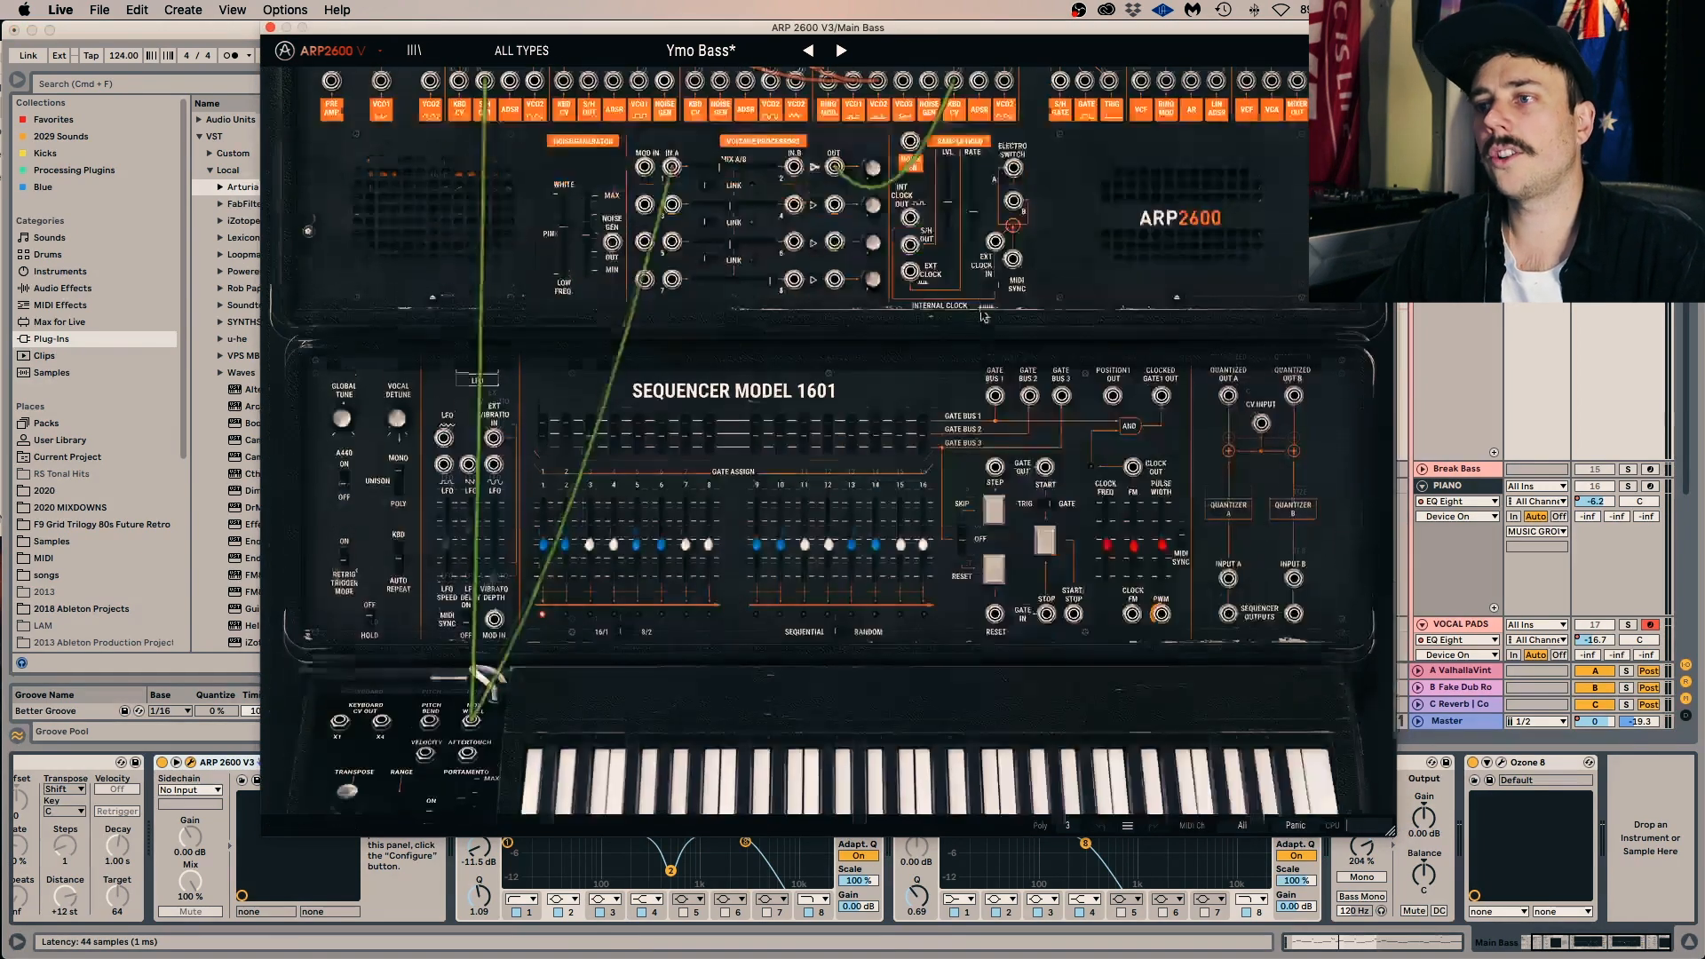
{"action": "scroll", "coordinate": [979, 312], "scroll_direction": "up", "scroll_amount": 10}
{"action": "scroll", "coordinate": [980, 313], "scroll_direction": "up", "scroll_amount": 1}
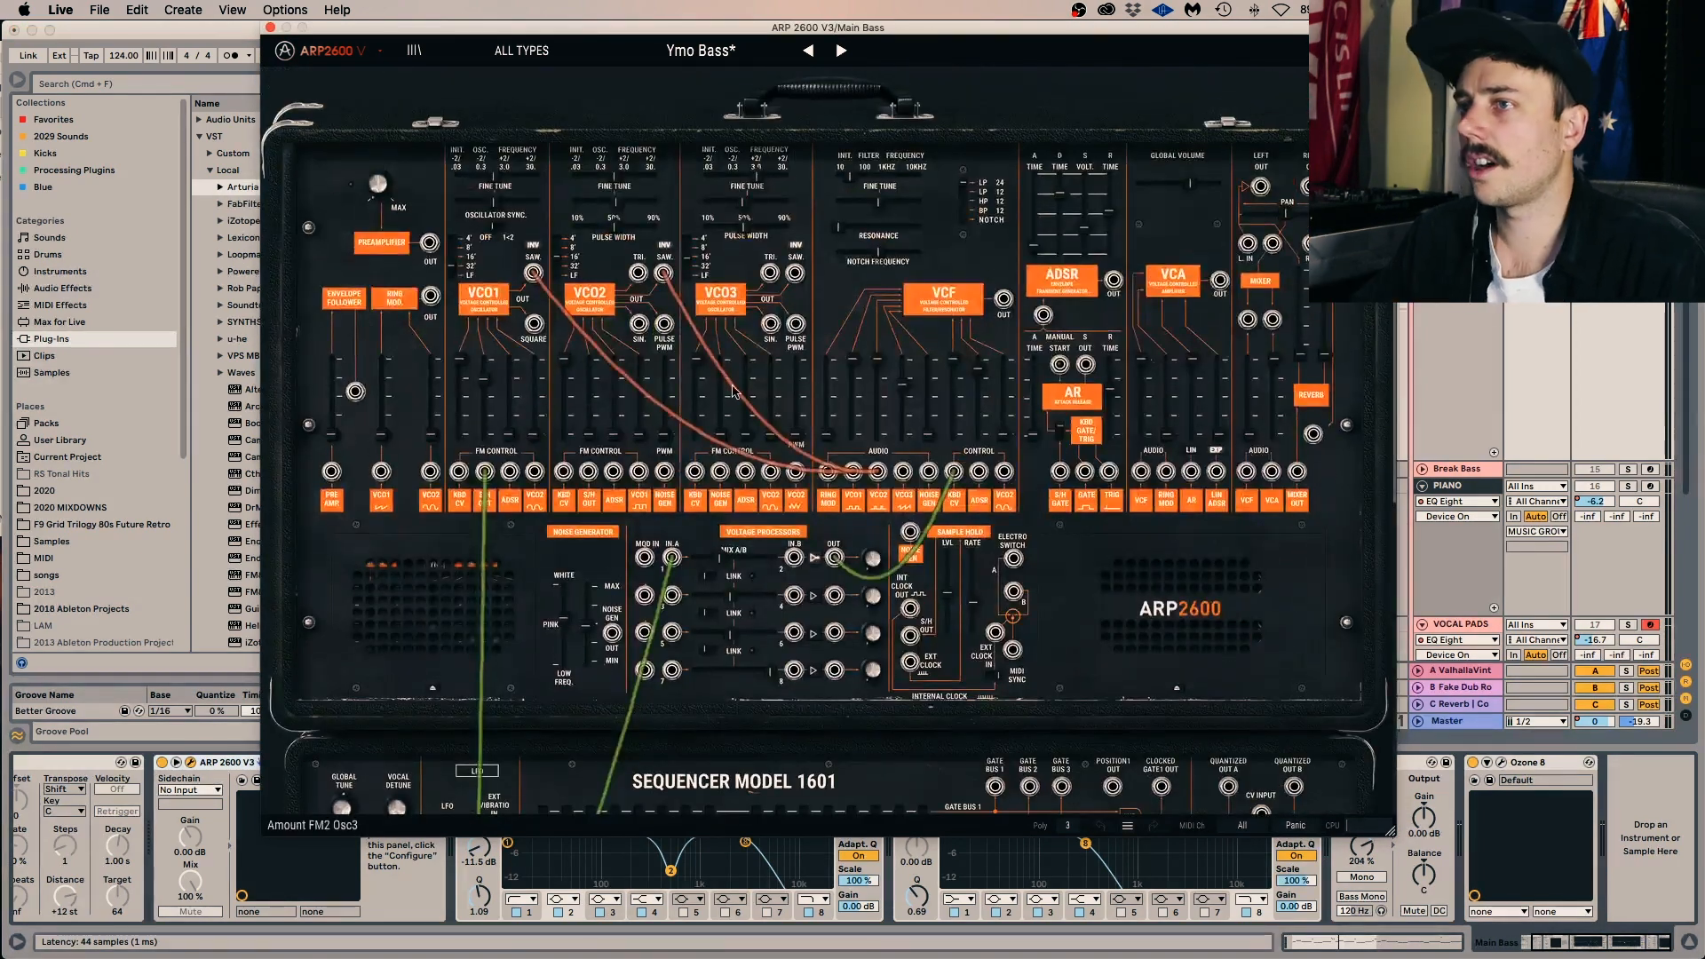
{"action": "left_click", "coordinate": [271, 28]}
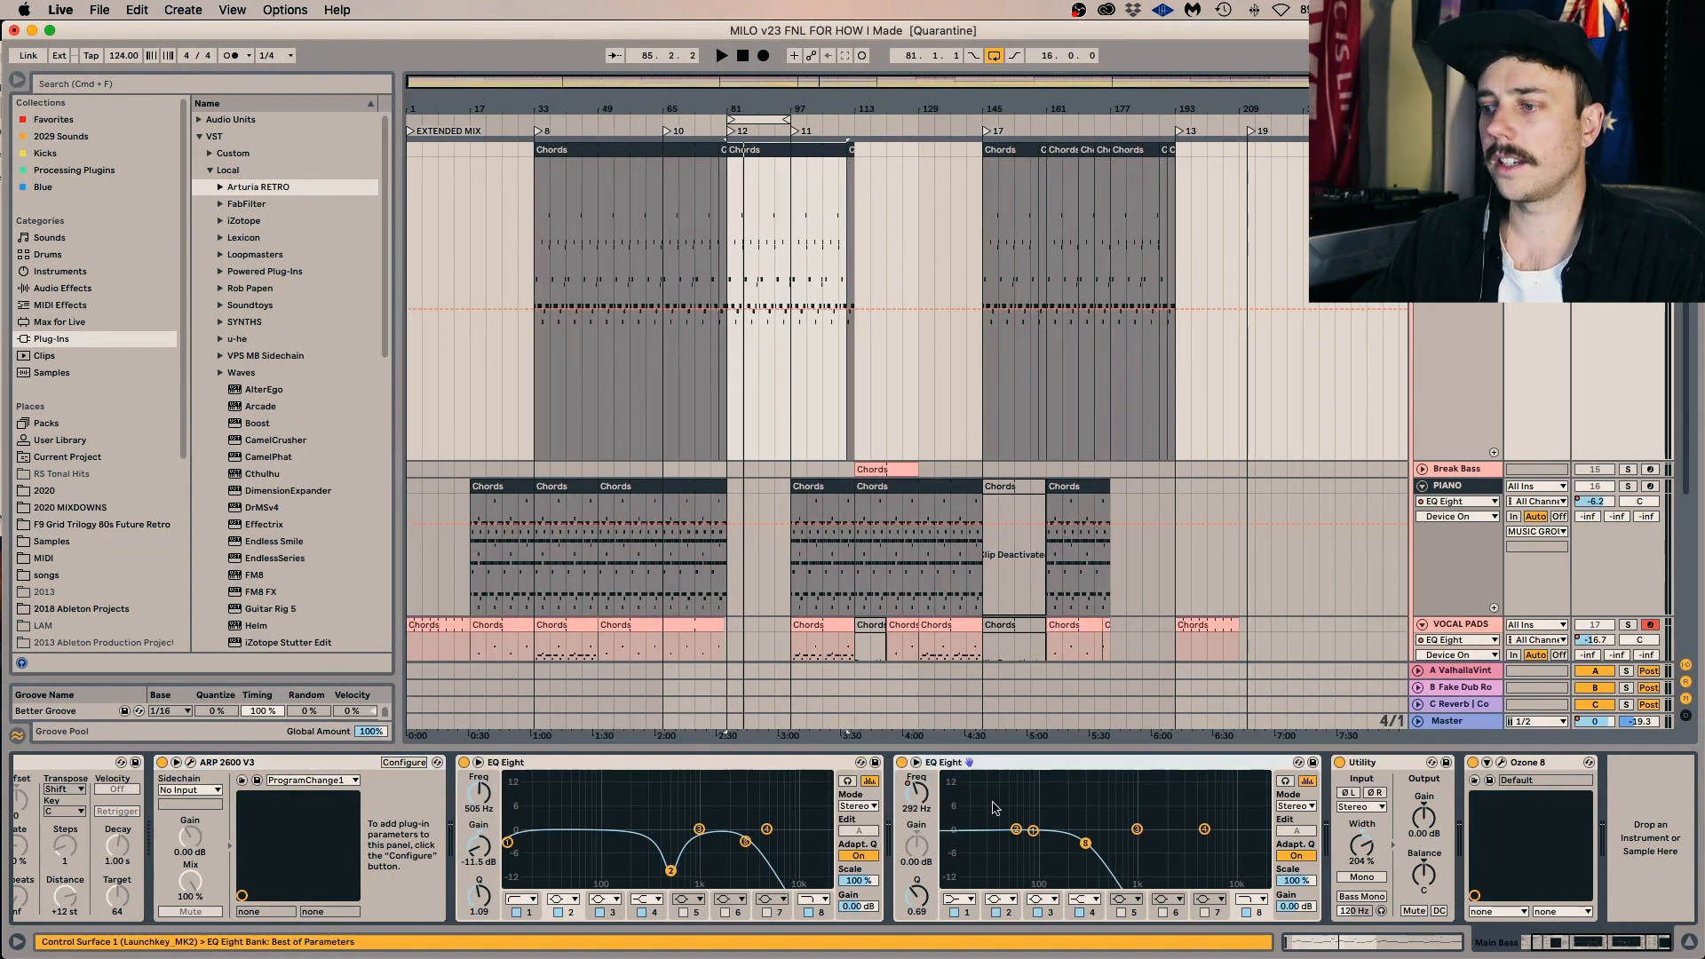
Show the automation lanes and play the Main Bass filter frequency automation between bars 81 and 97.
{"action": "key", "text": "a"}
{"action": "left_click_drag", "start_coordinate": [753, 105], "coordinate": [698, 175]}
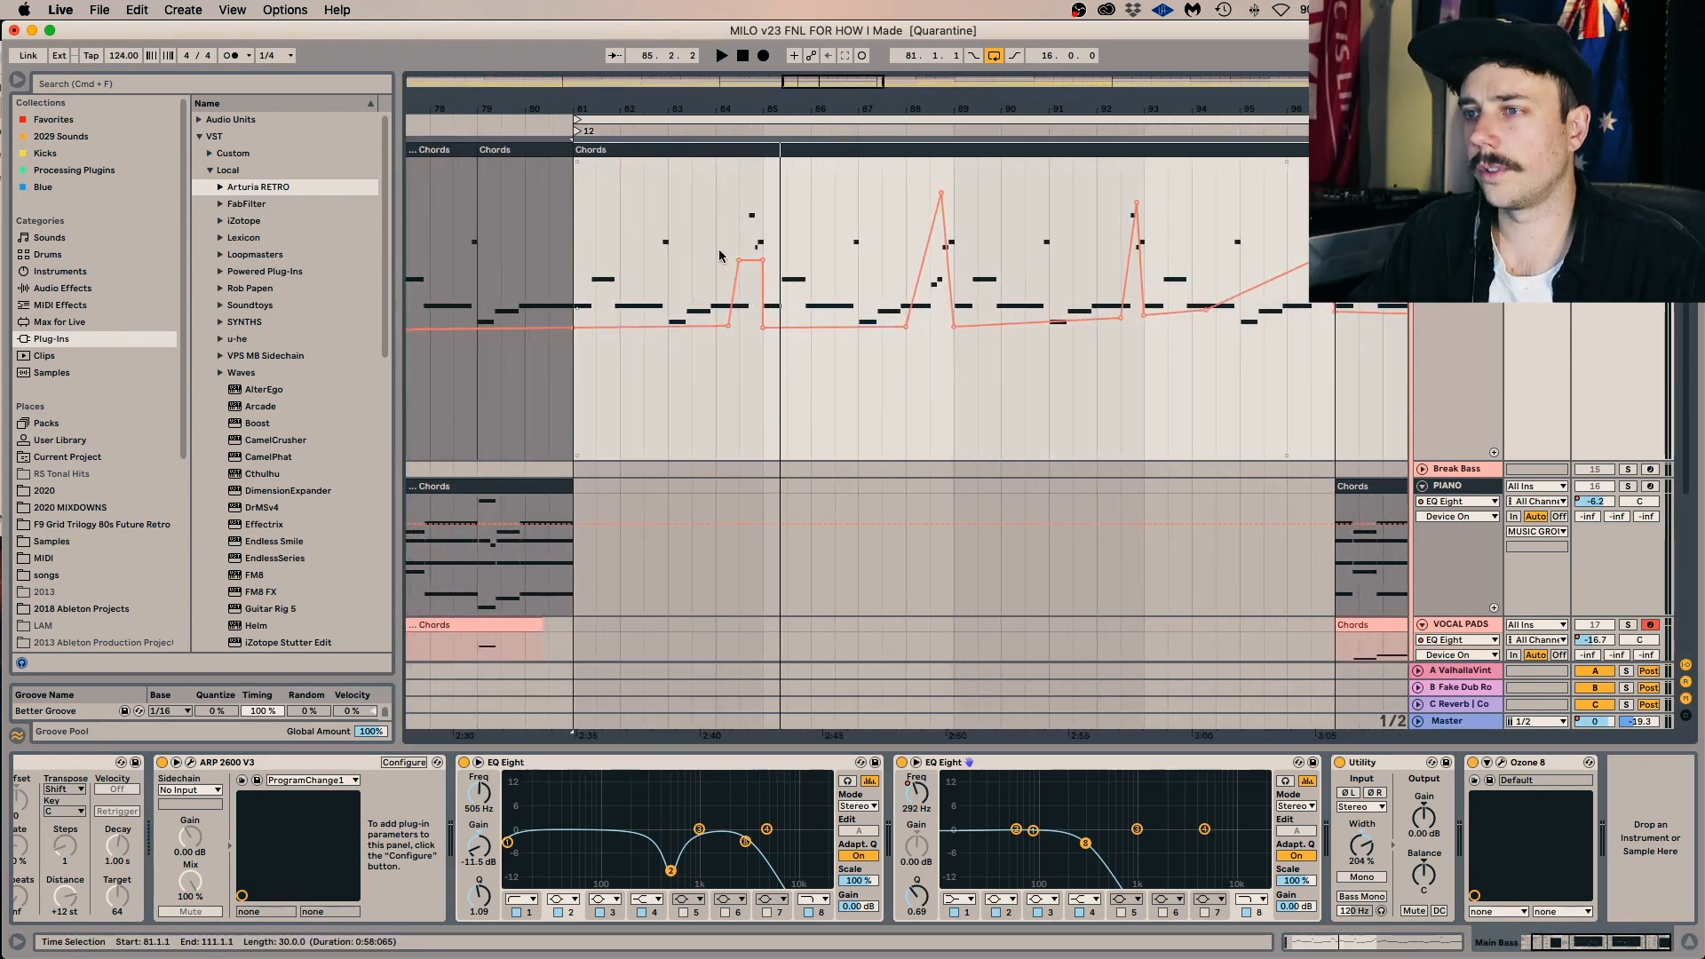
{"action": "left_click", "coordinate": [716, 244]}
{"action": "key", "text": "space"}
{"action": "mouse_move", "coordinate": [716, 109]}
{"action": "left_mouse_down"}
{"action": "mouse_move", "coordinate": [681, 87]}
{"action": "mouse_move", "coordinate": [686, 69]}
{"action": "left_mouse_up"}
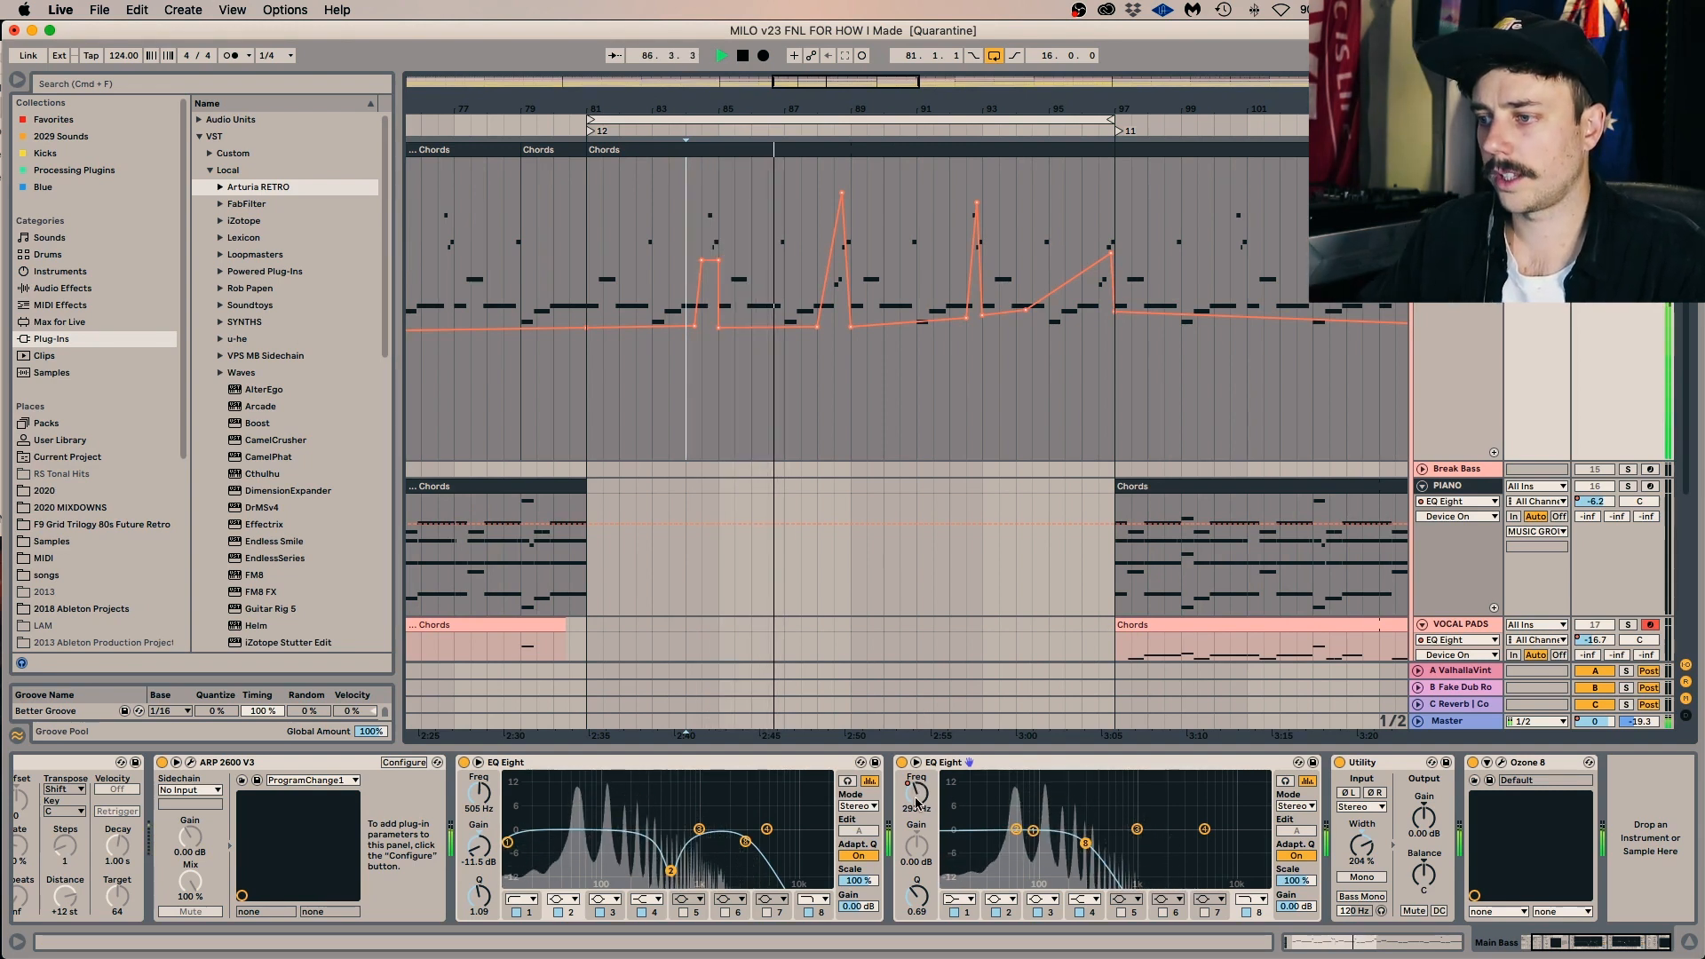
{"action": "key", "text": "space"}
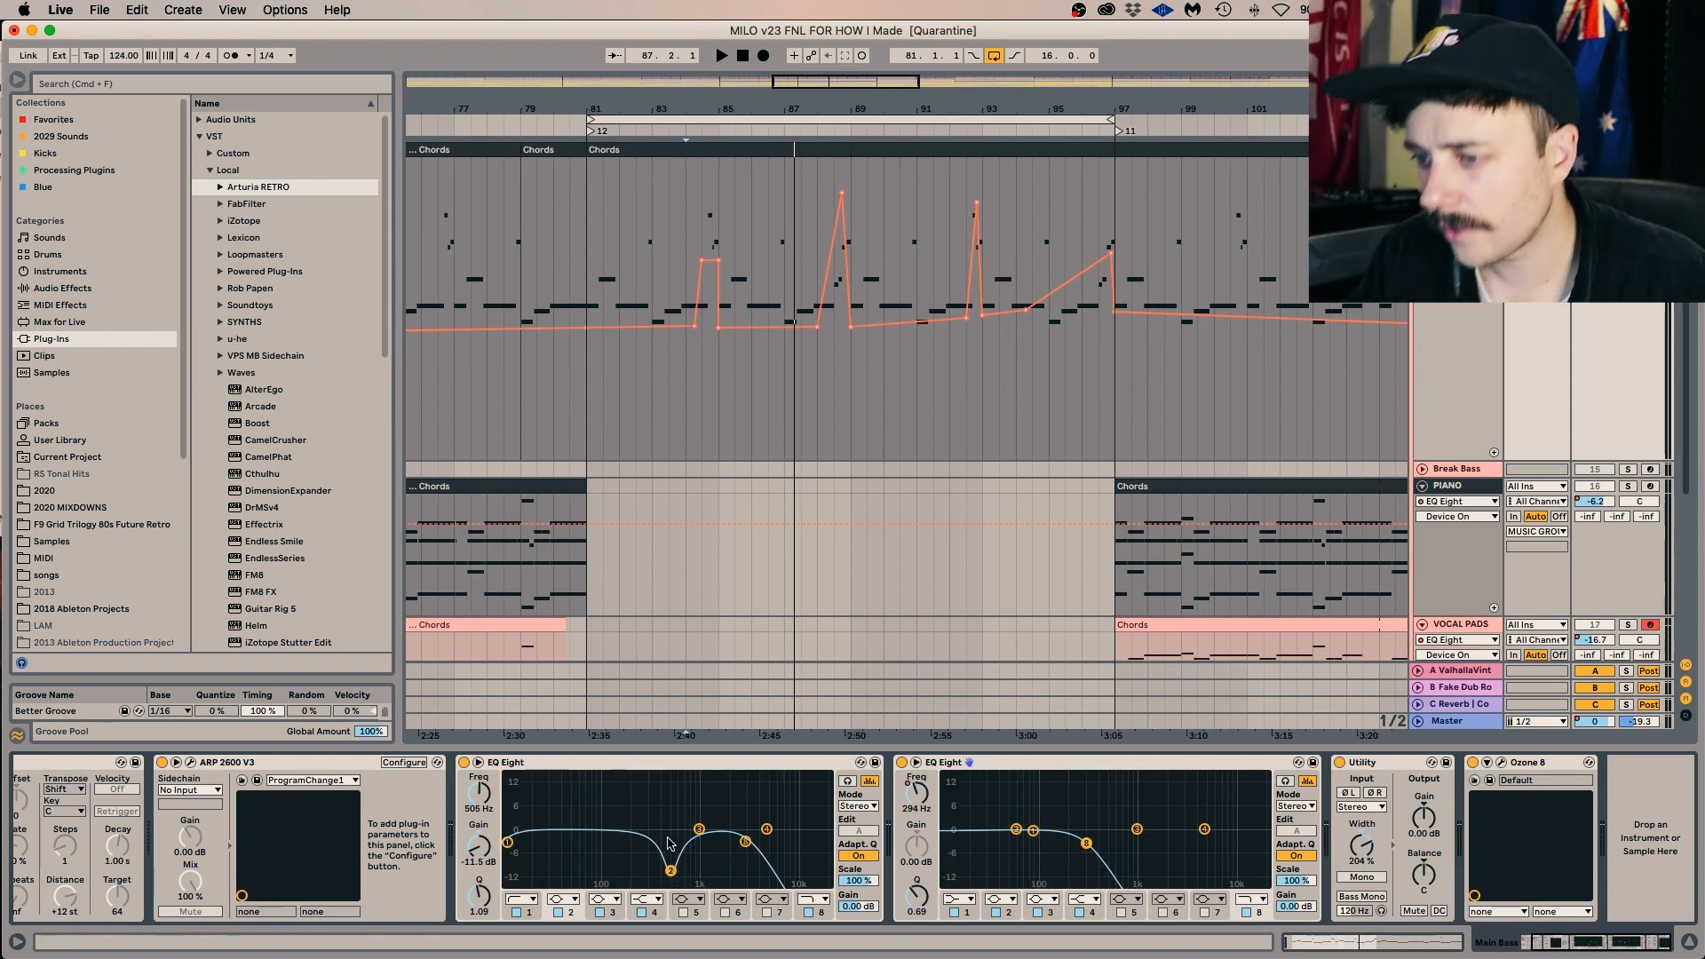
{"action": "key", "text": "space"}
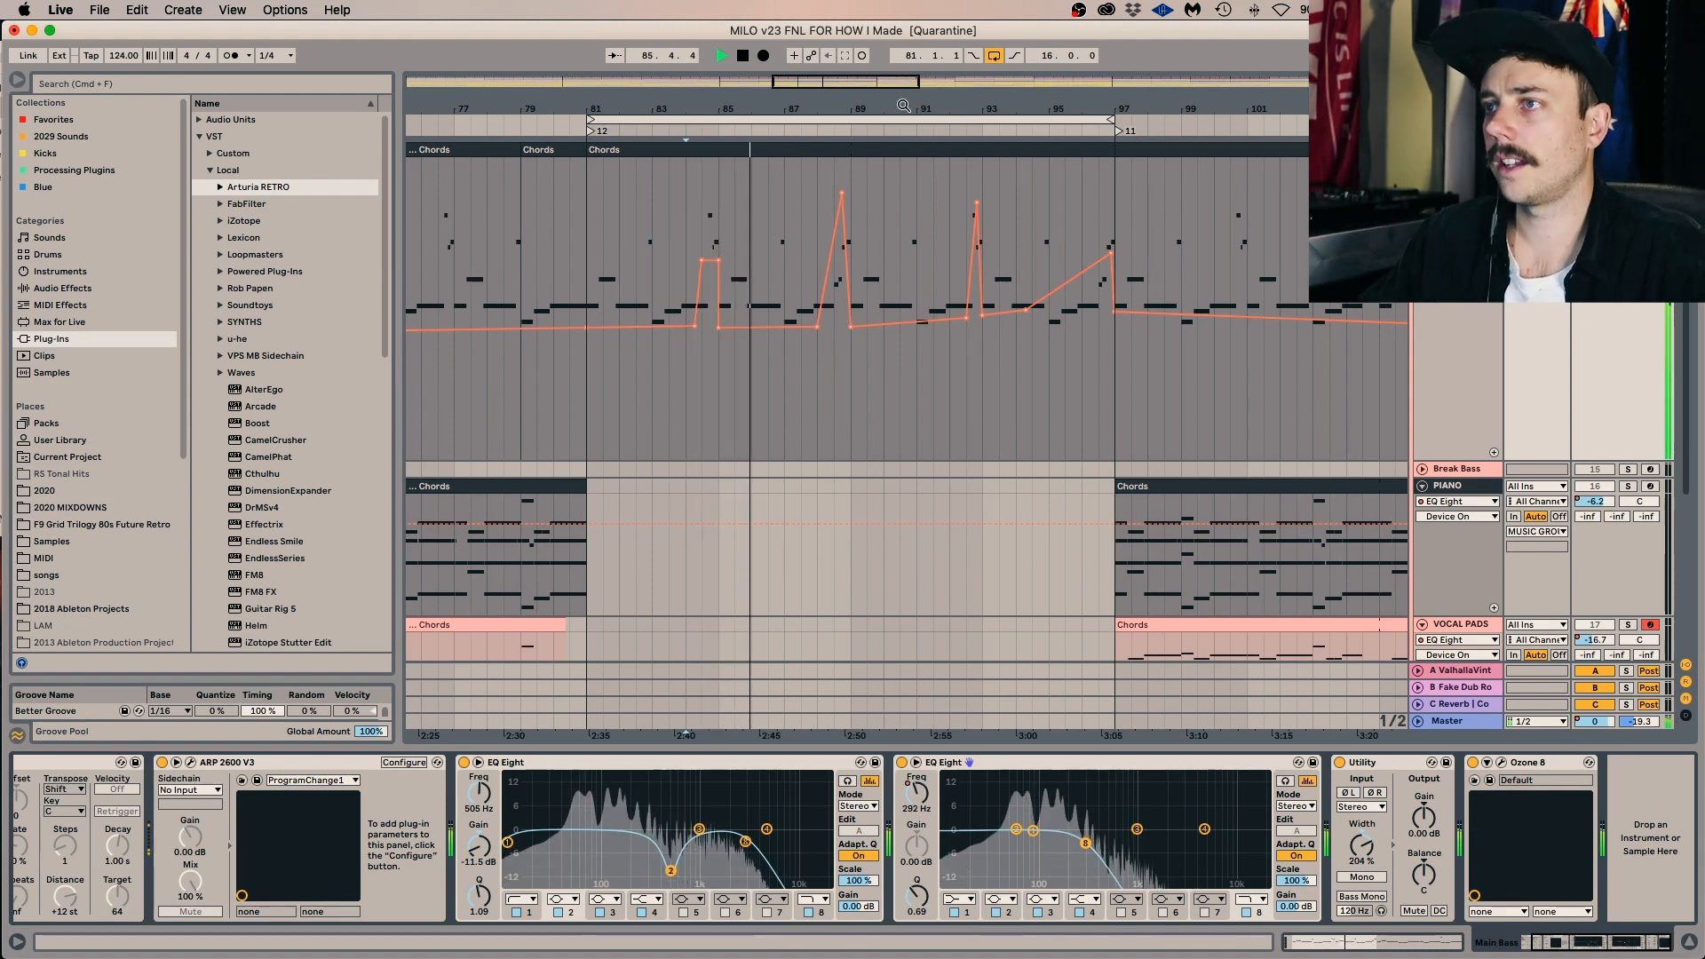
Place the playback start at bar 49 on the VOCAL PADS track and stop playback.
{"action": "left_click_drag", "start_coordinate": [902, 106], "coordinate": [813, 29]}
{"action": "scroll", "coordinate": [895, 268], "scroll_direction": "down", "scroll_amount": 4}
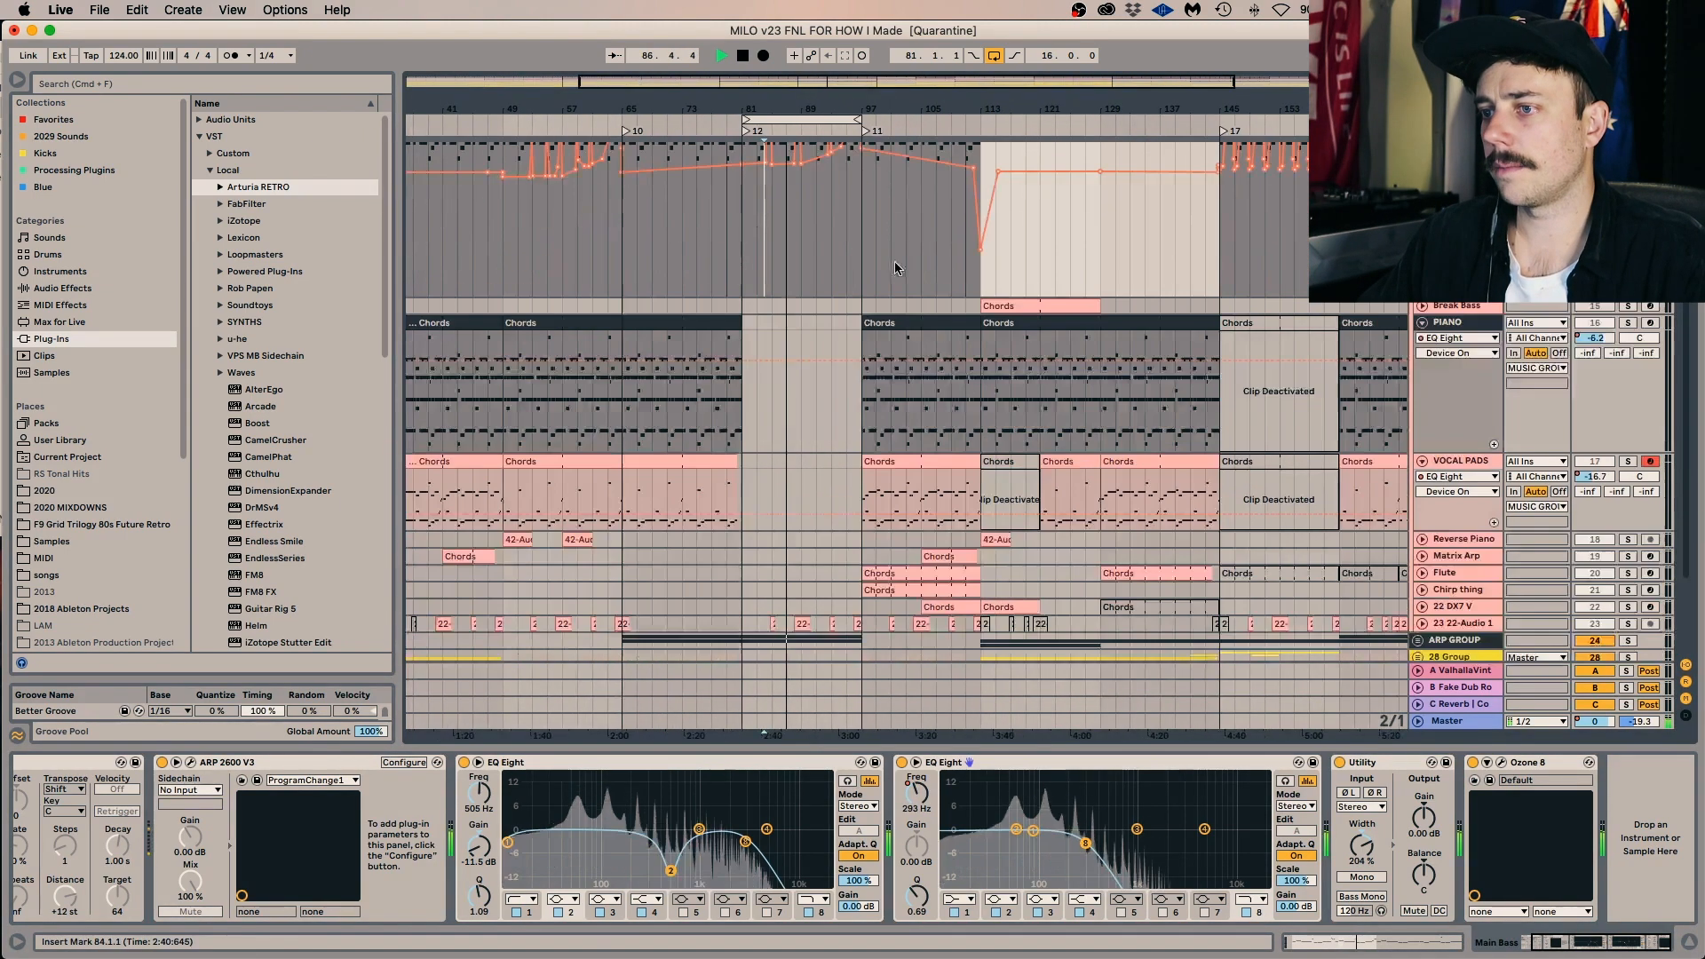
{"action": "scroll", "coordinate": [895, 268], "scroll_direction": "up", "scroll_amount": 1}
{"action": "left_click", "coordinate": [506, 502]}
{"action": "key", "text": "space"}
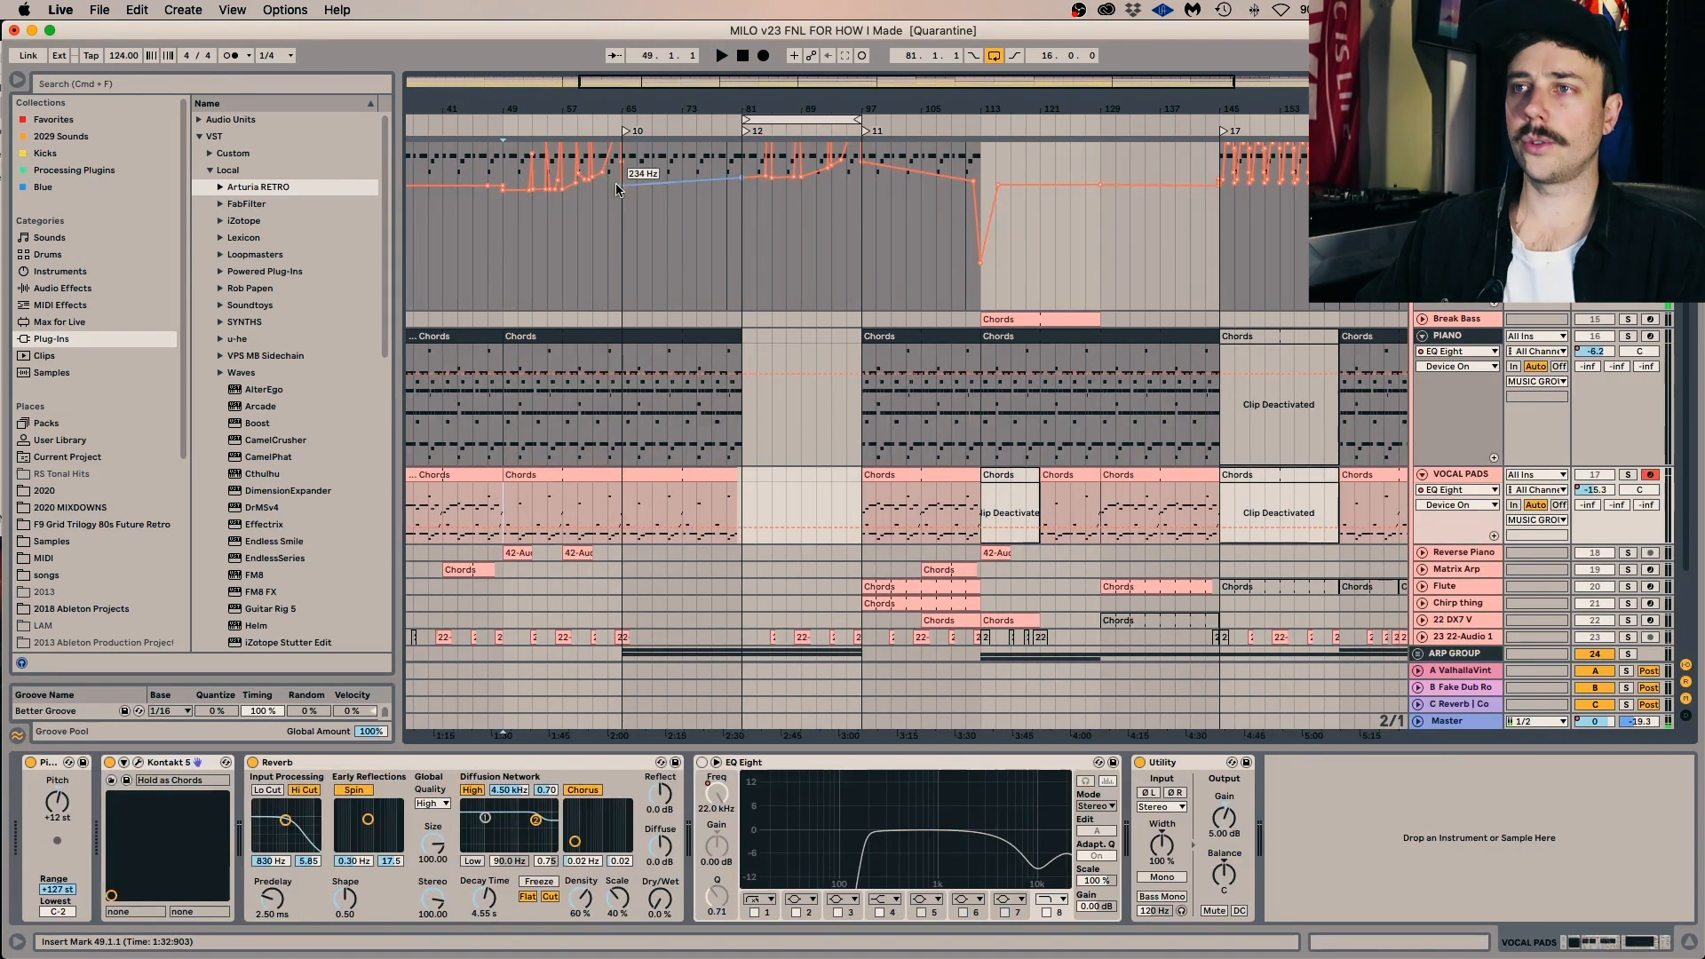
Open the VOCAL PADS Chords clip at bar 49 and play it with the track soloed.
{"action": "left_click_drag", "start_coordinate": [604, 99], "coordinate": [682, 64]}
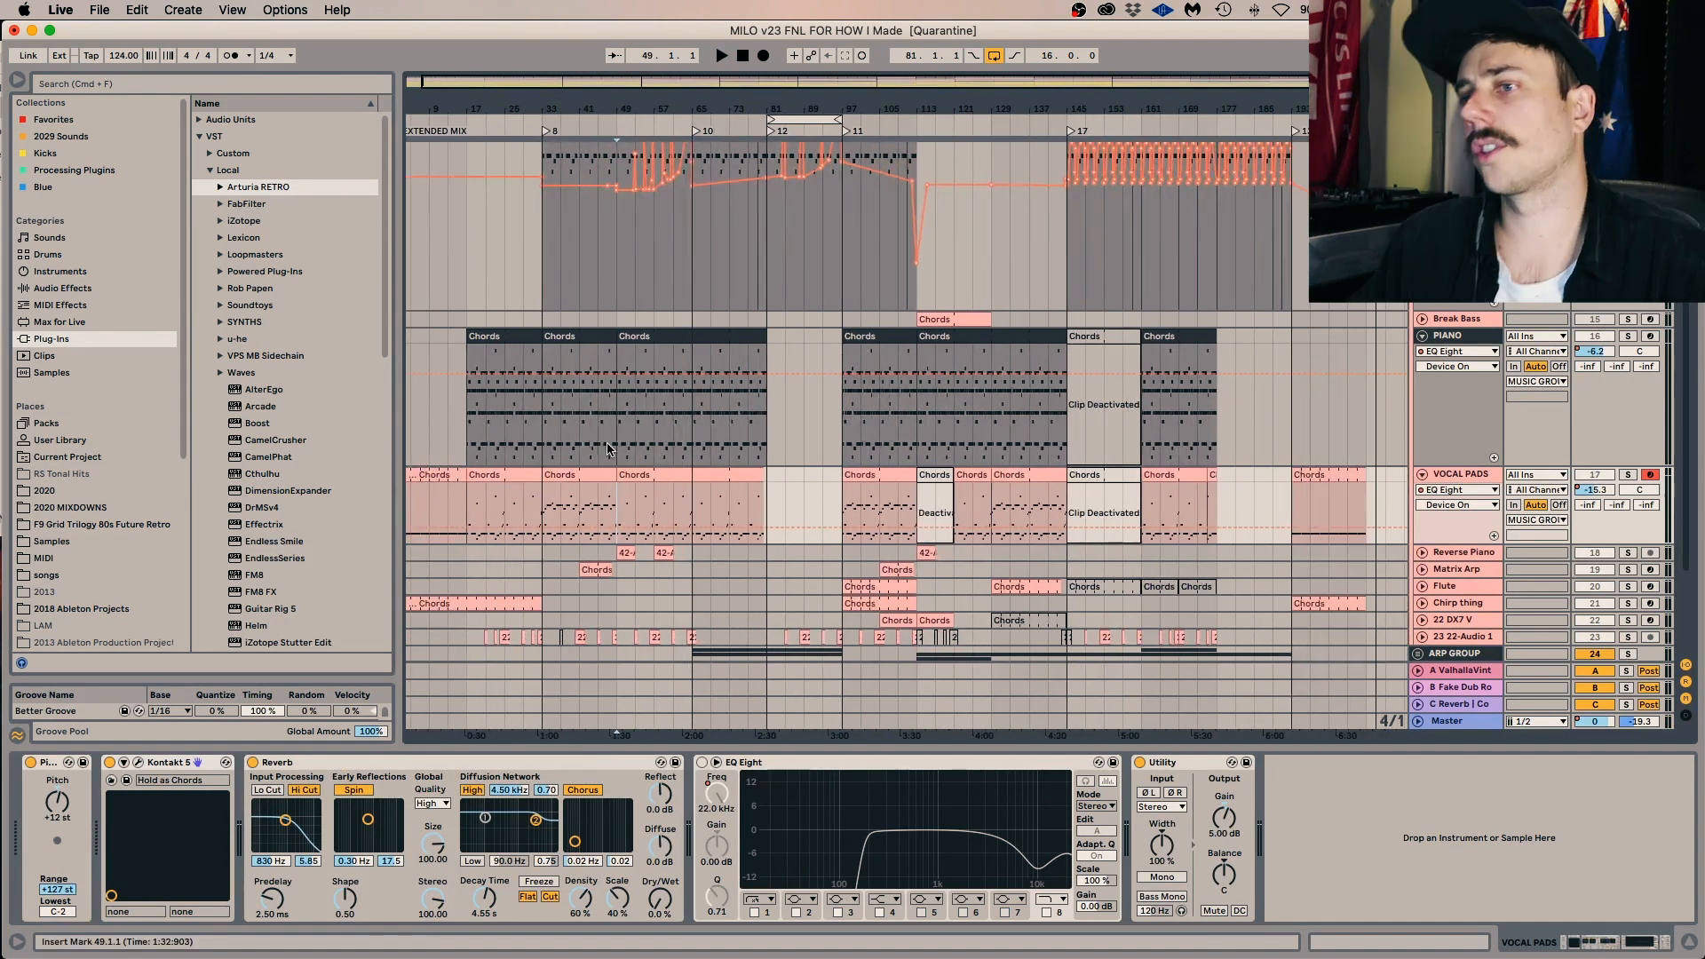
{"action": "double_click", "coordinate": [671, 470]}
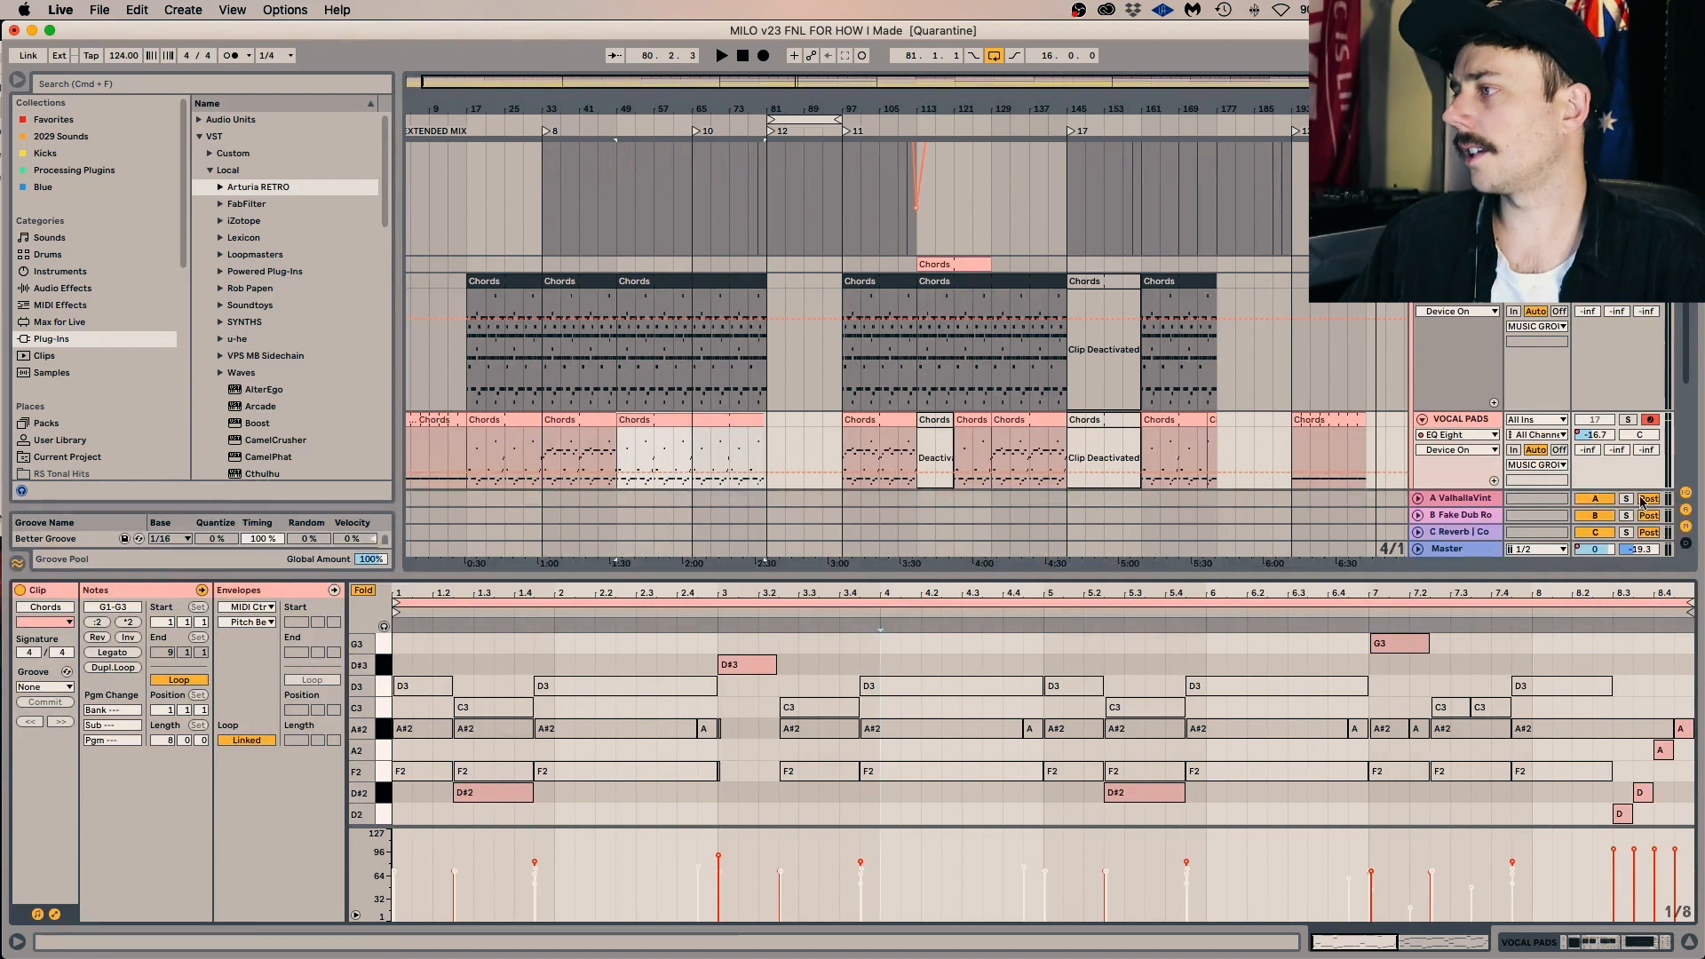
{"action": "left_click", "coordinate": [1630, 420]}
{"action": "key", "text": "space"}
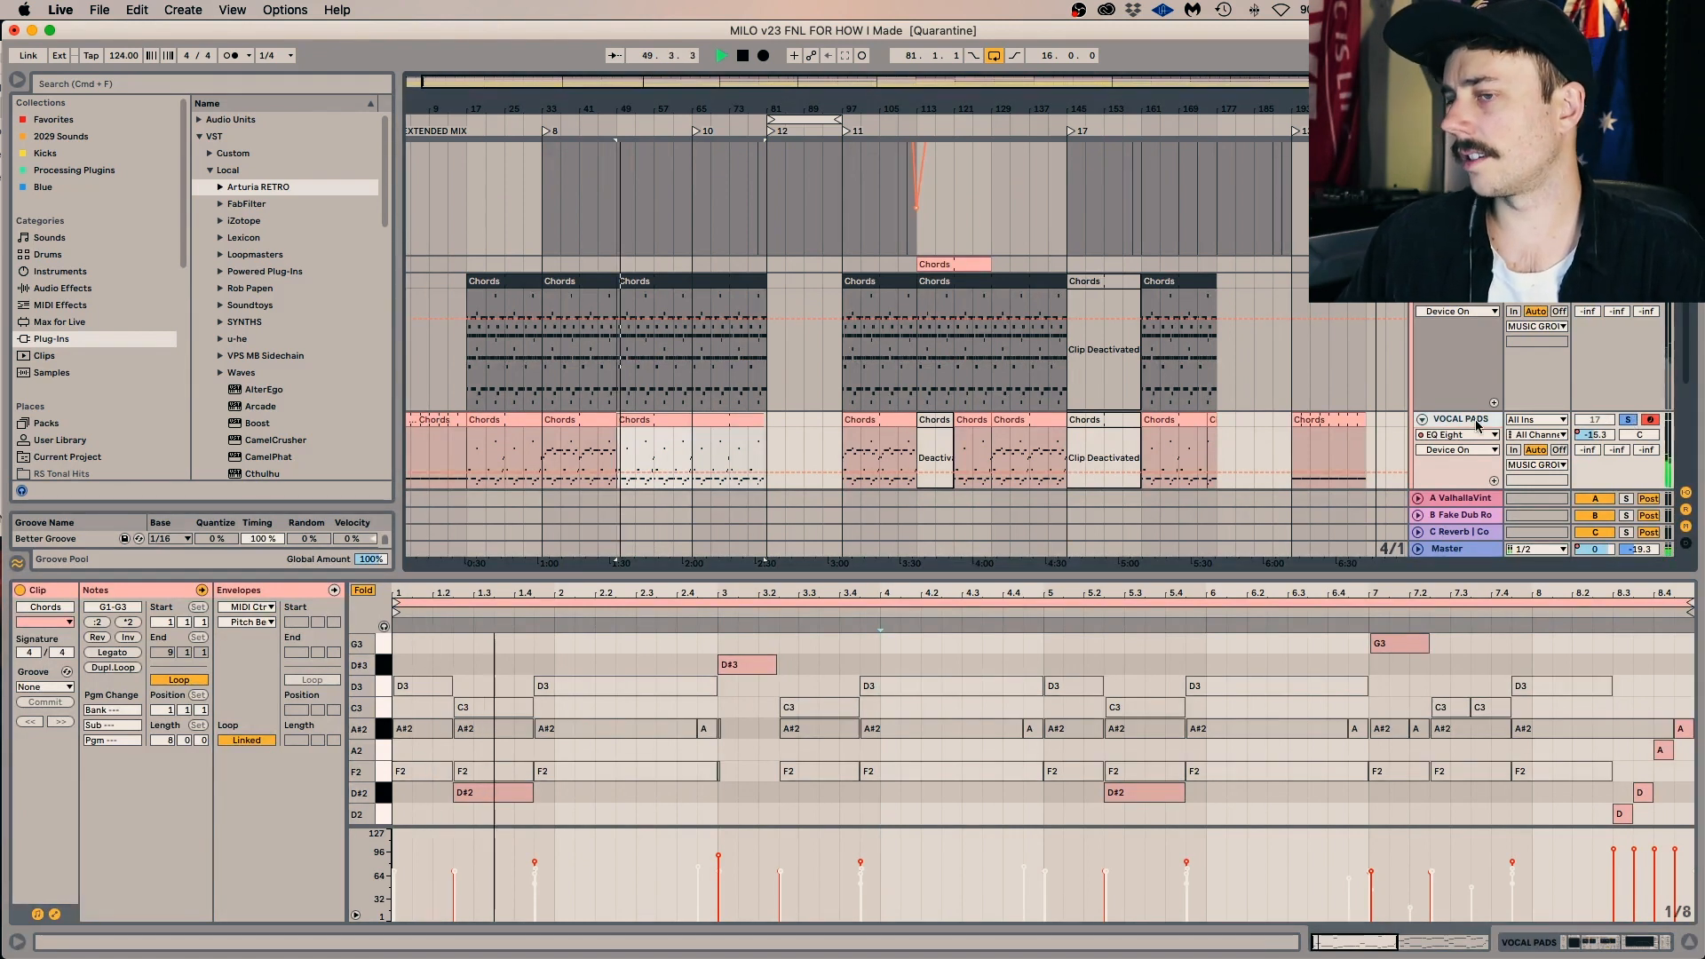
Inspect the Exhale preset in the VOCAL PADS track's Kontakt 5 instrument and unsolo the track.
{"action": "left_click_drag", "start_coordinate": [1476, 577], "coordinate": [1475, 750]}
{"action": "left_click", "coordinate": [1468, 422]}
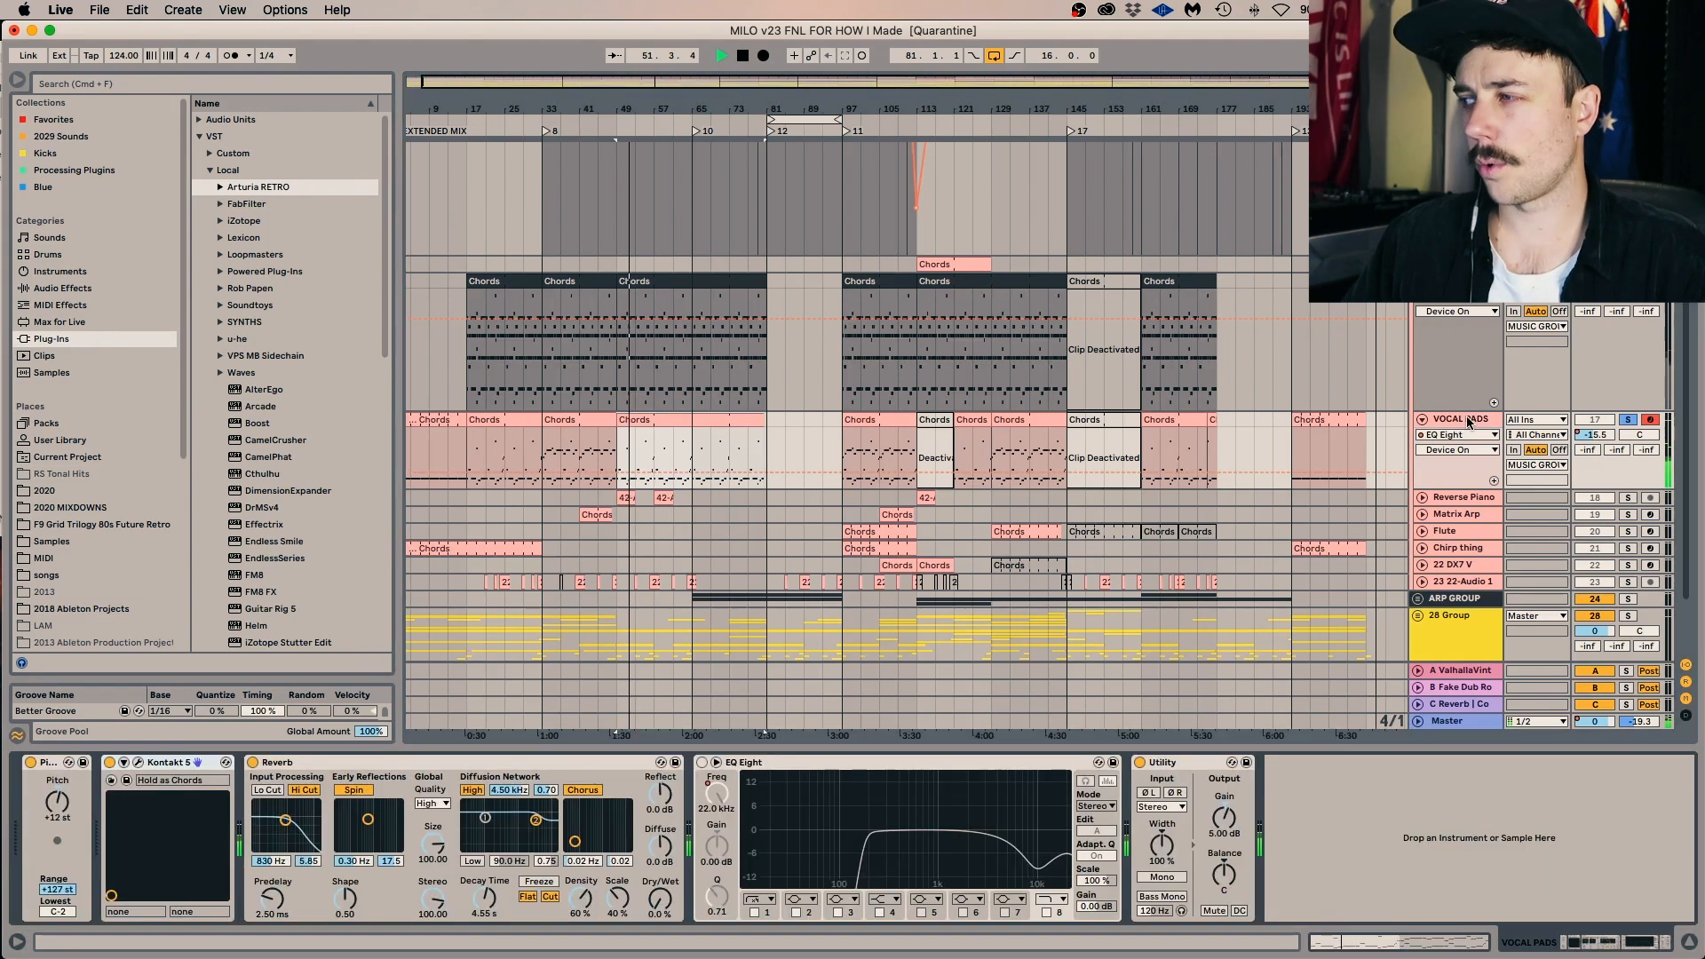
{"action": "left_click", "coordinate": [138, 762]}
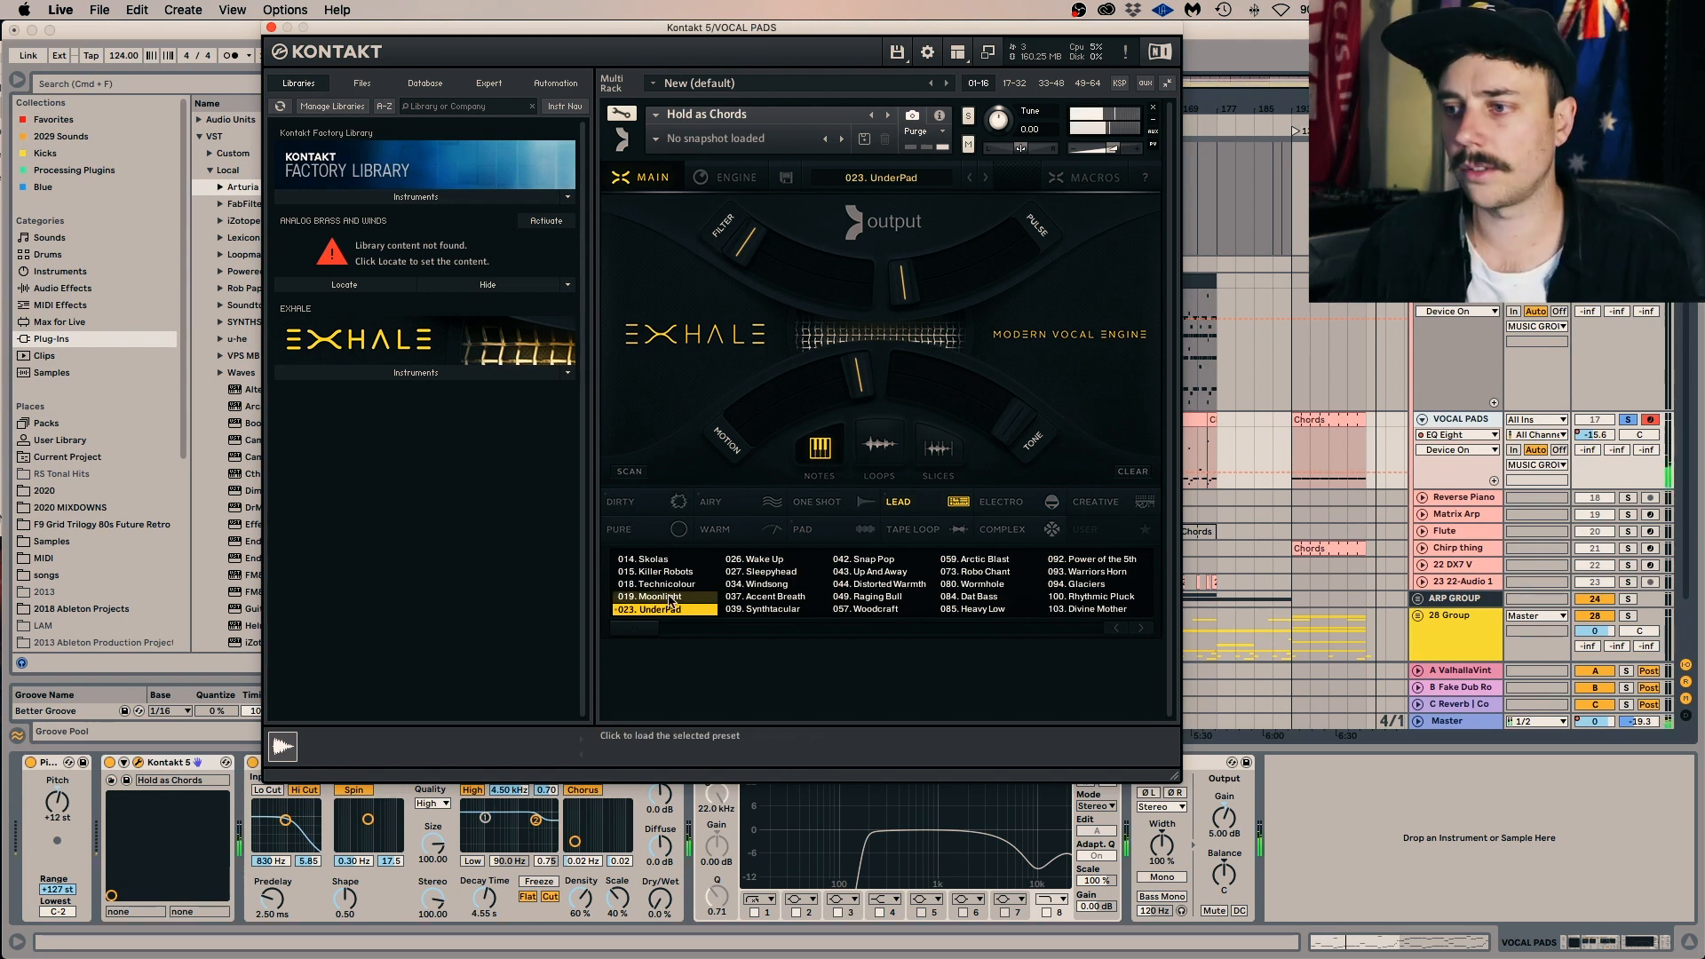
{"action": "left_click", "coordinate": [1627, 421]}
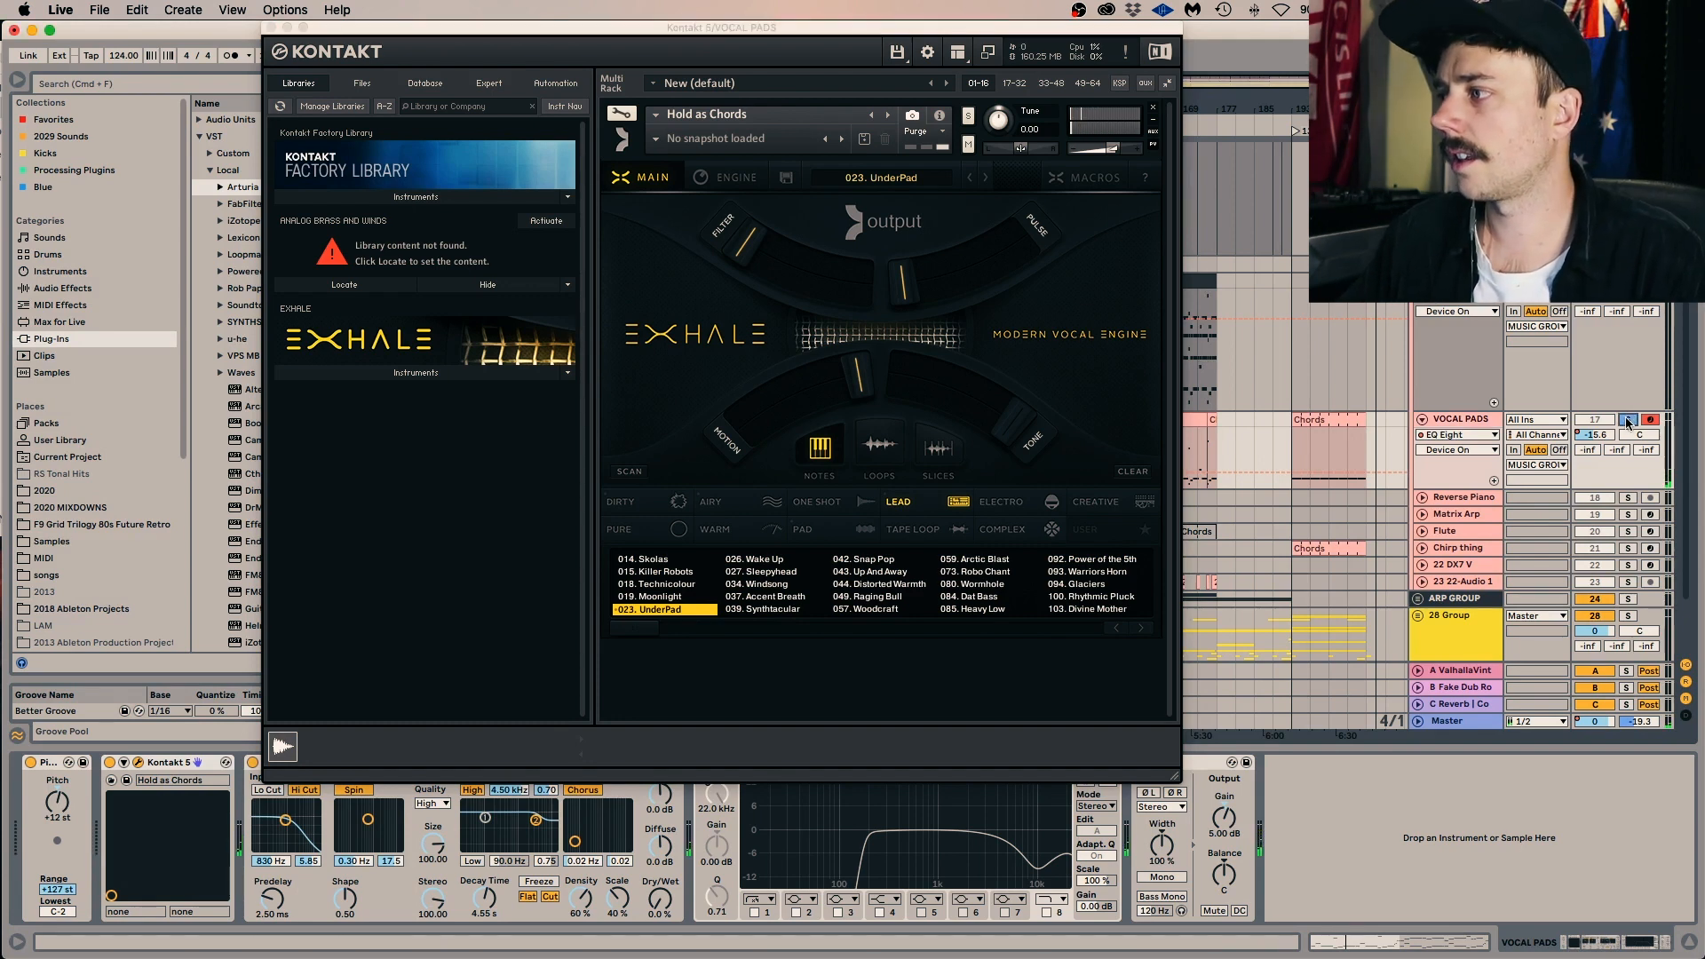
{"action": "left_click", "coordinate": [274, 28]}
Play all tracks together from bar 49 and fold the VOCAL PADS and PIANO tracks.
{"action": "scroll", "coordinate": [671, 426], "scroll_direction": "down", "scroll_amount": 2}
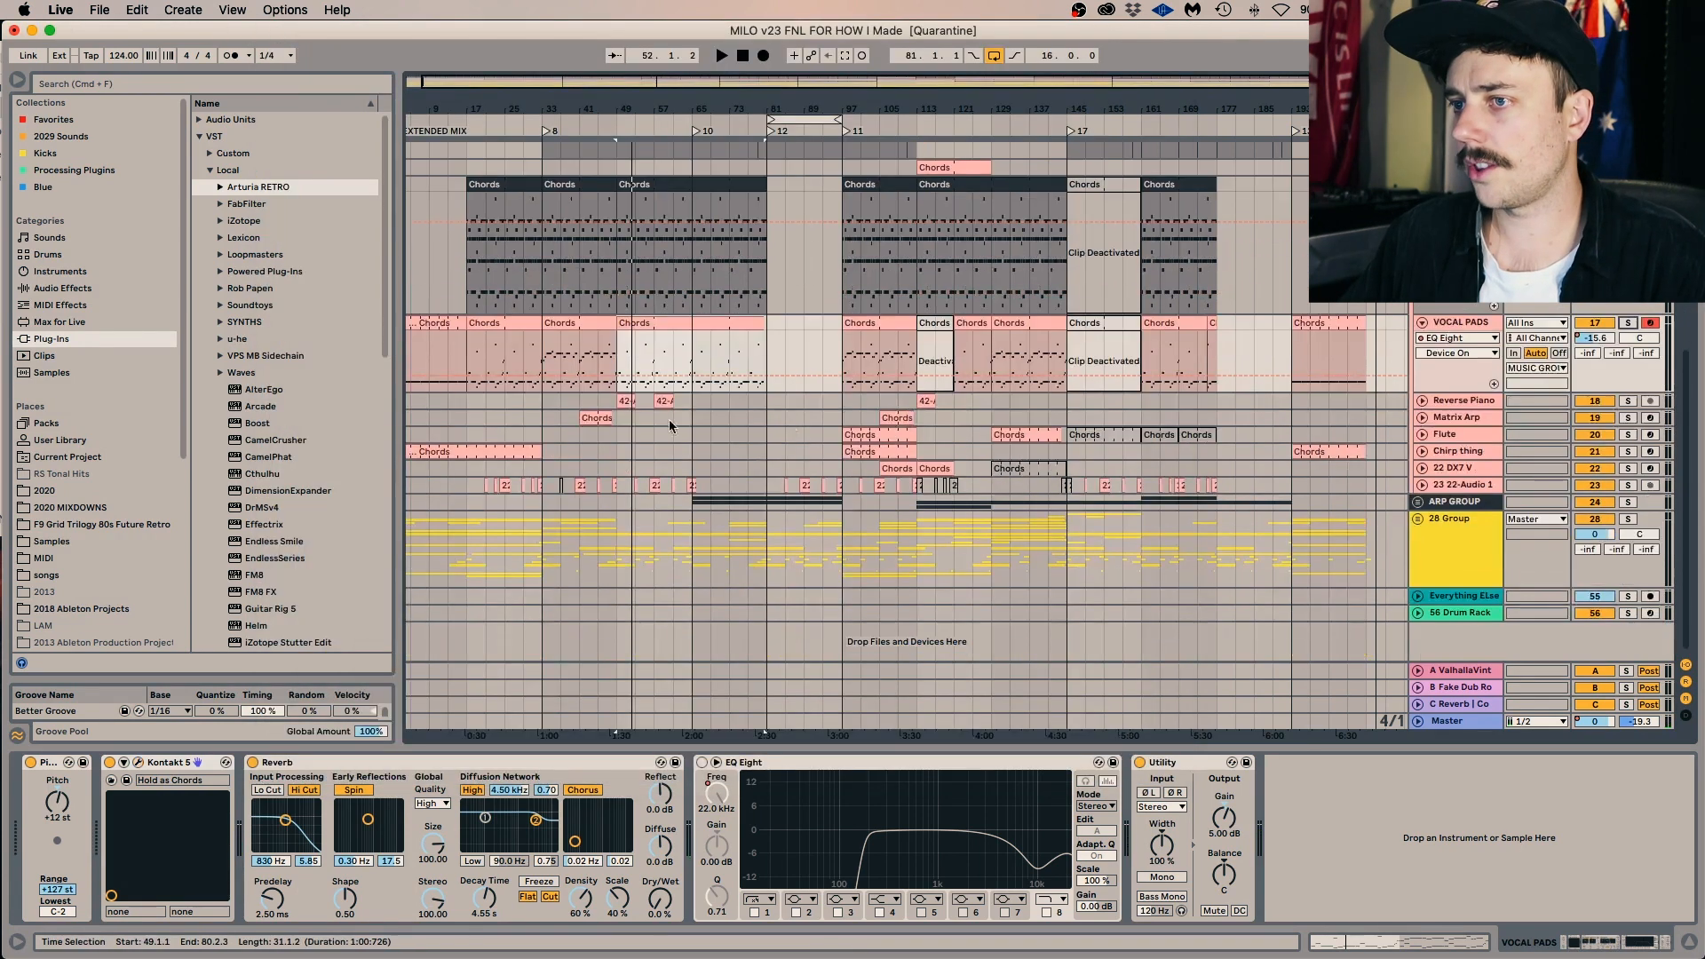
{"action": "key", "text": "space"}
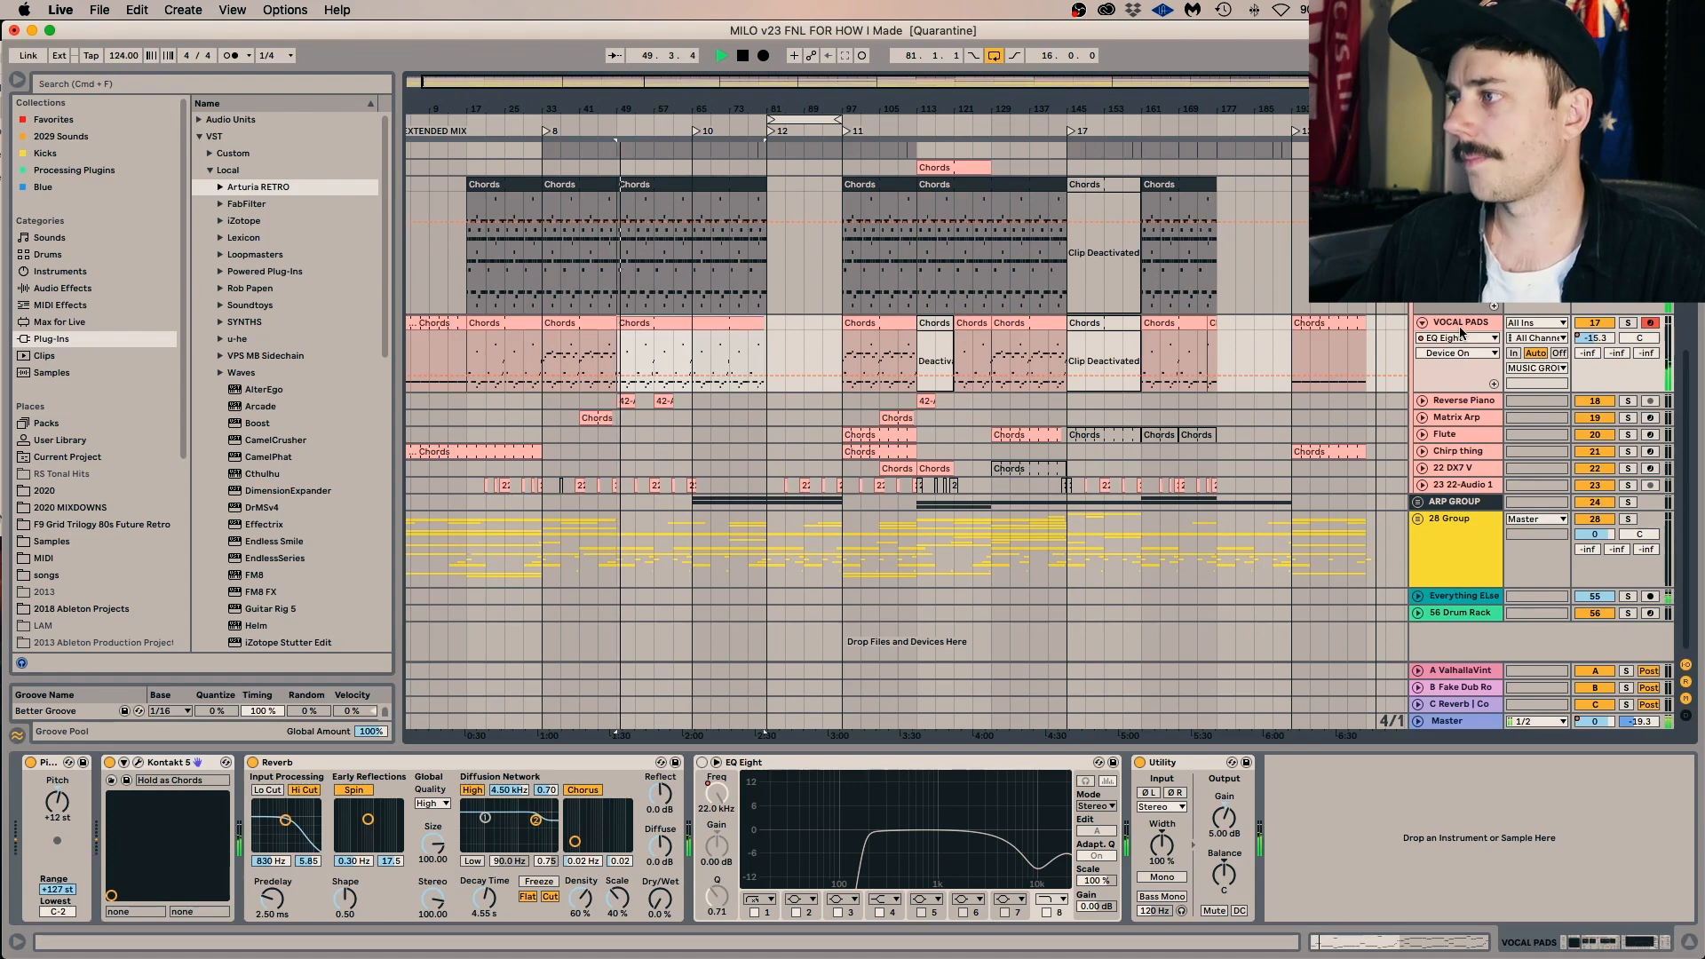
{"action": "left_click", "coordinate": [1430, 524]}
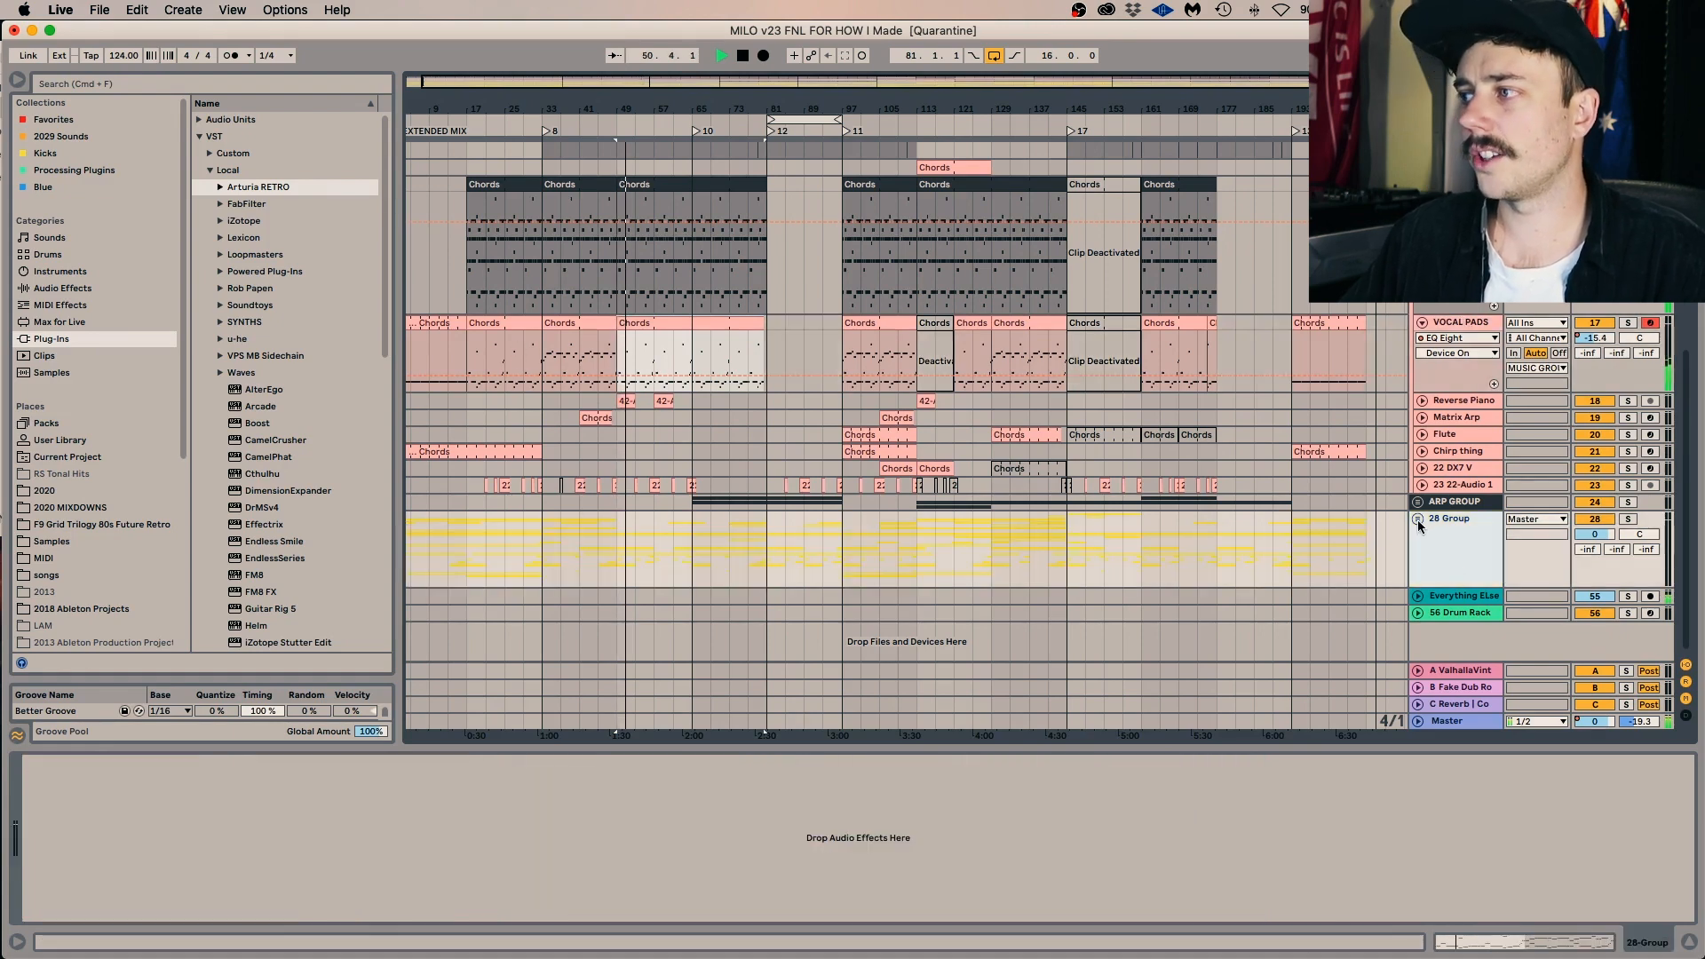
{"action": "left_click", "coordinate": [1421, 323]}
{"action": "left_click", "coordinate": [1421, 185]}
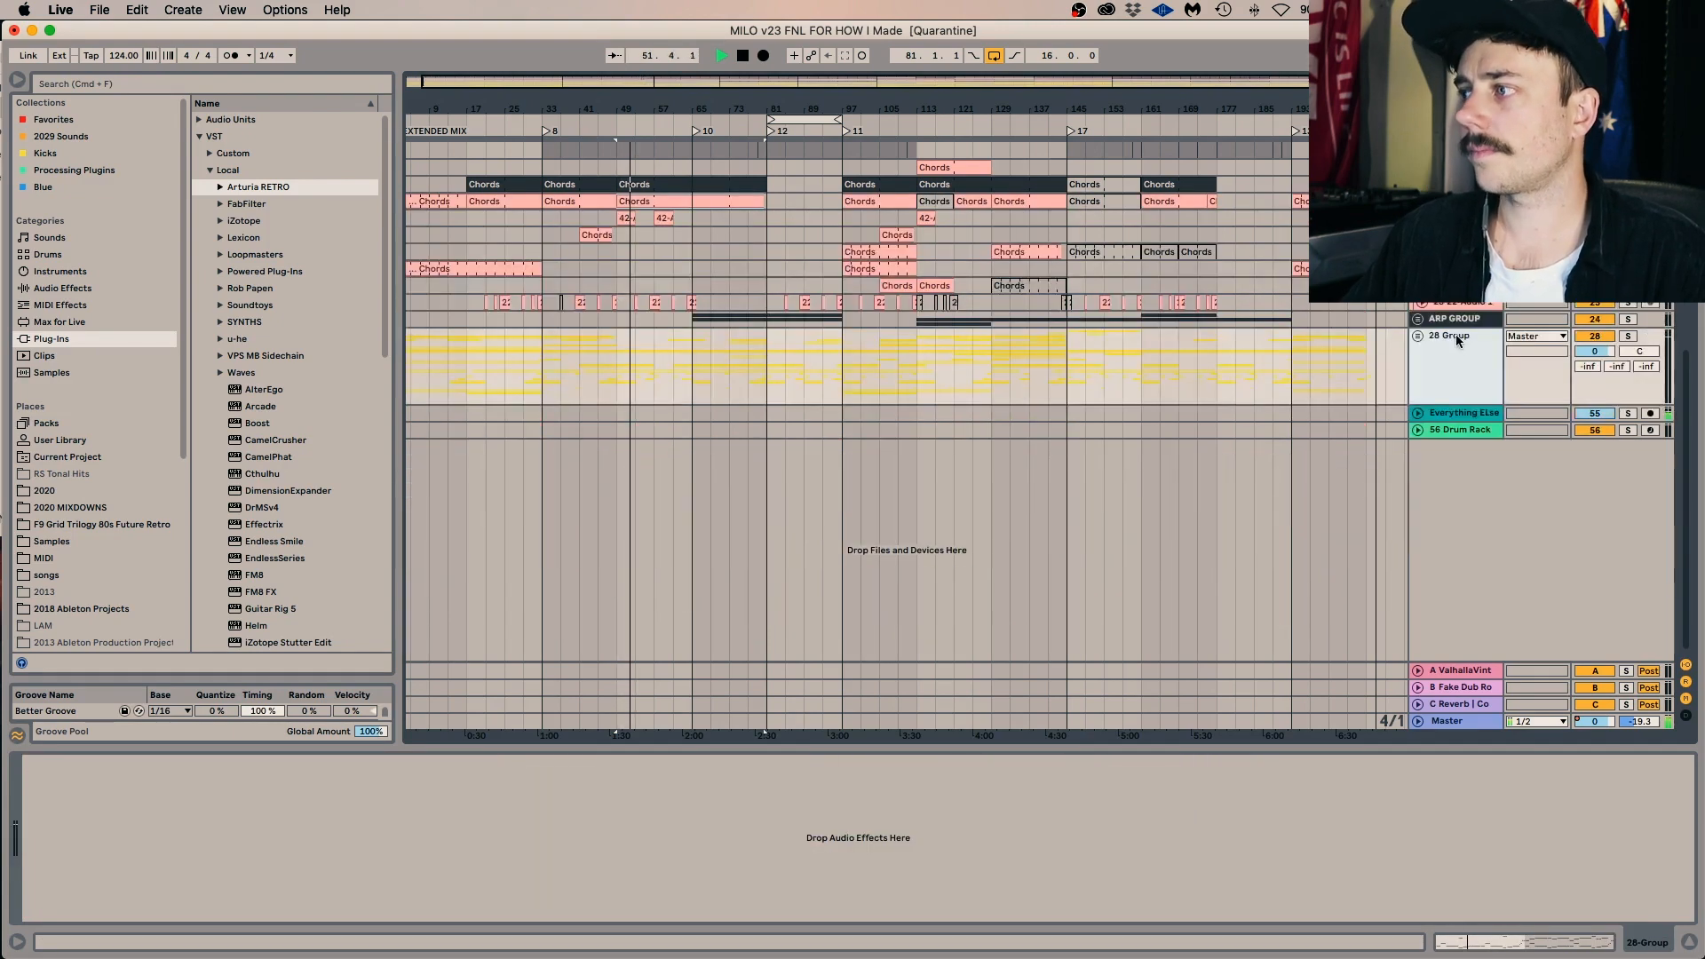
{"action": "left_click", "coordinate": [1417, 336]}
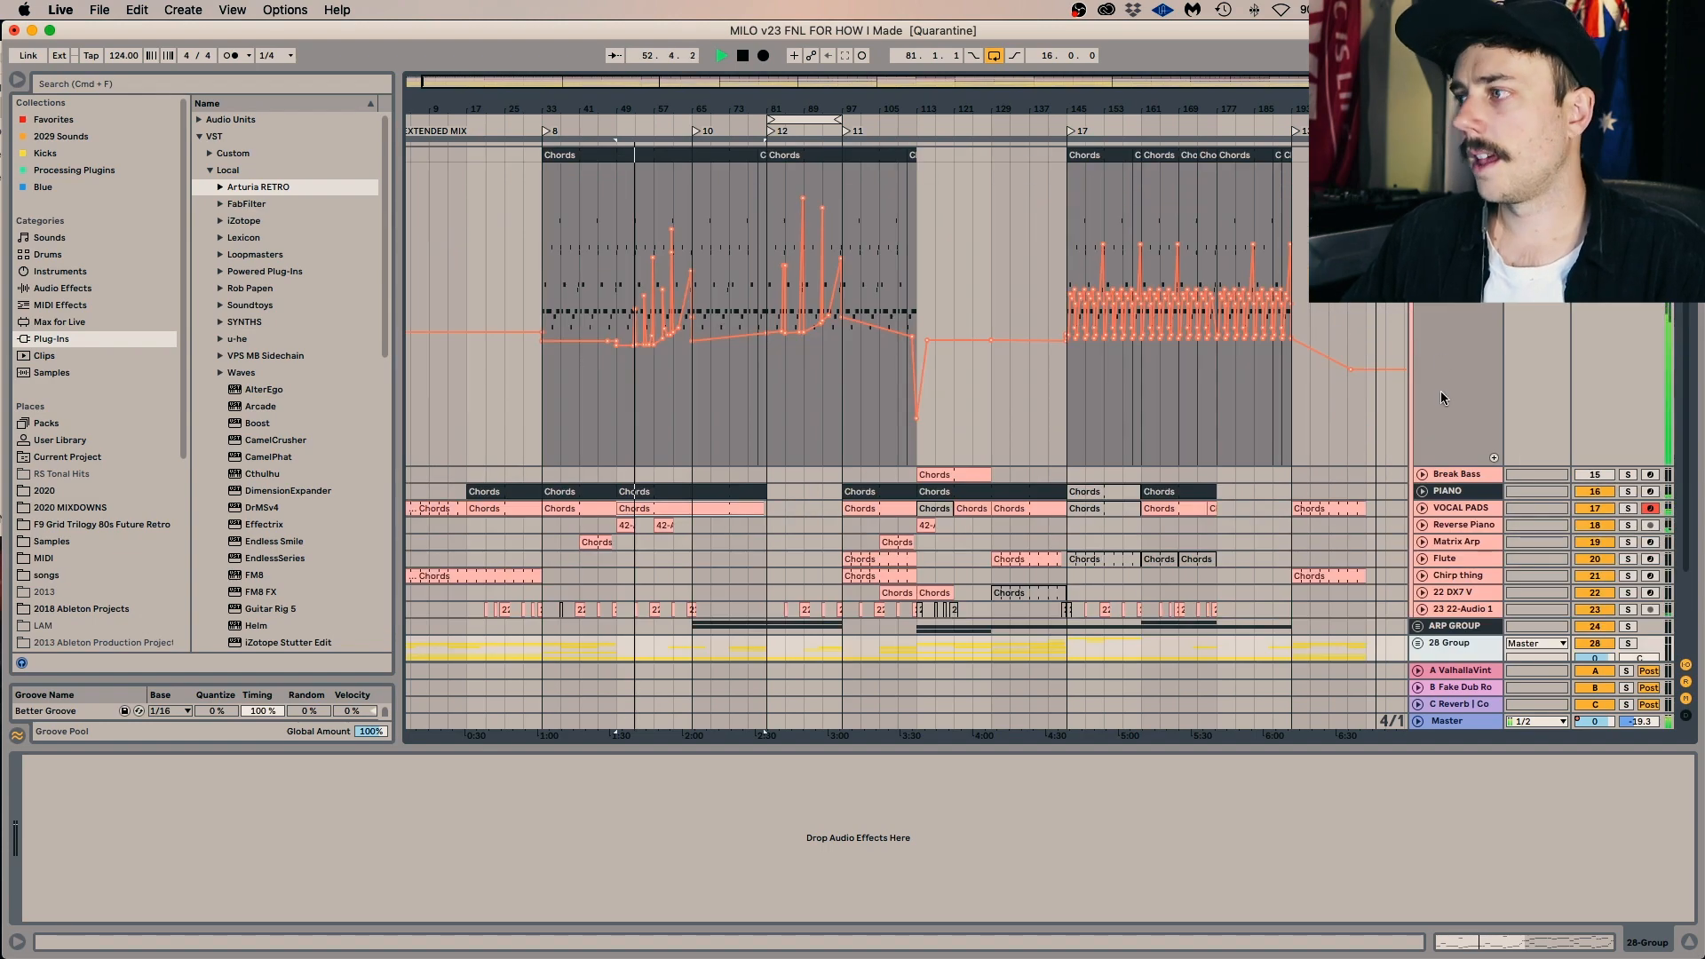
Fold the MUSIC GROUP, unfold the Bass TOm track and play the song from bar 81.
{"action": "left_click", "coordinate": [1421, 295]}
{"action": "left_click", "coordinate": [1417, 218]}
{"action": "left_click", "coordinate": [1456, 219]}
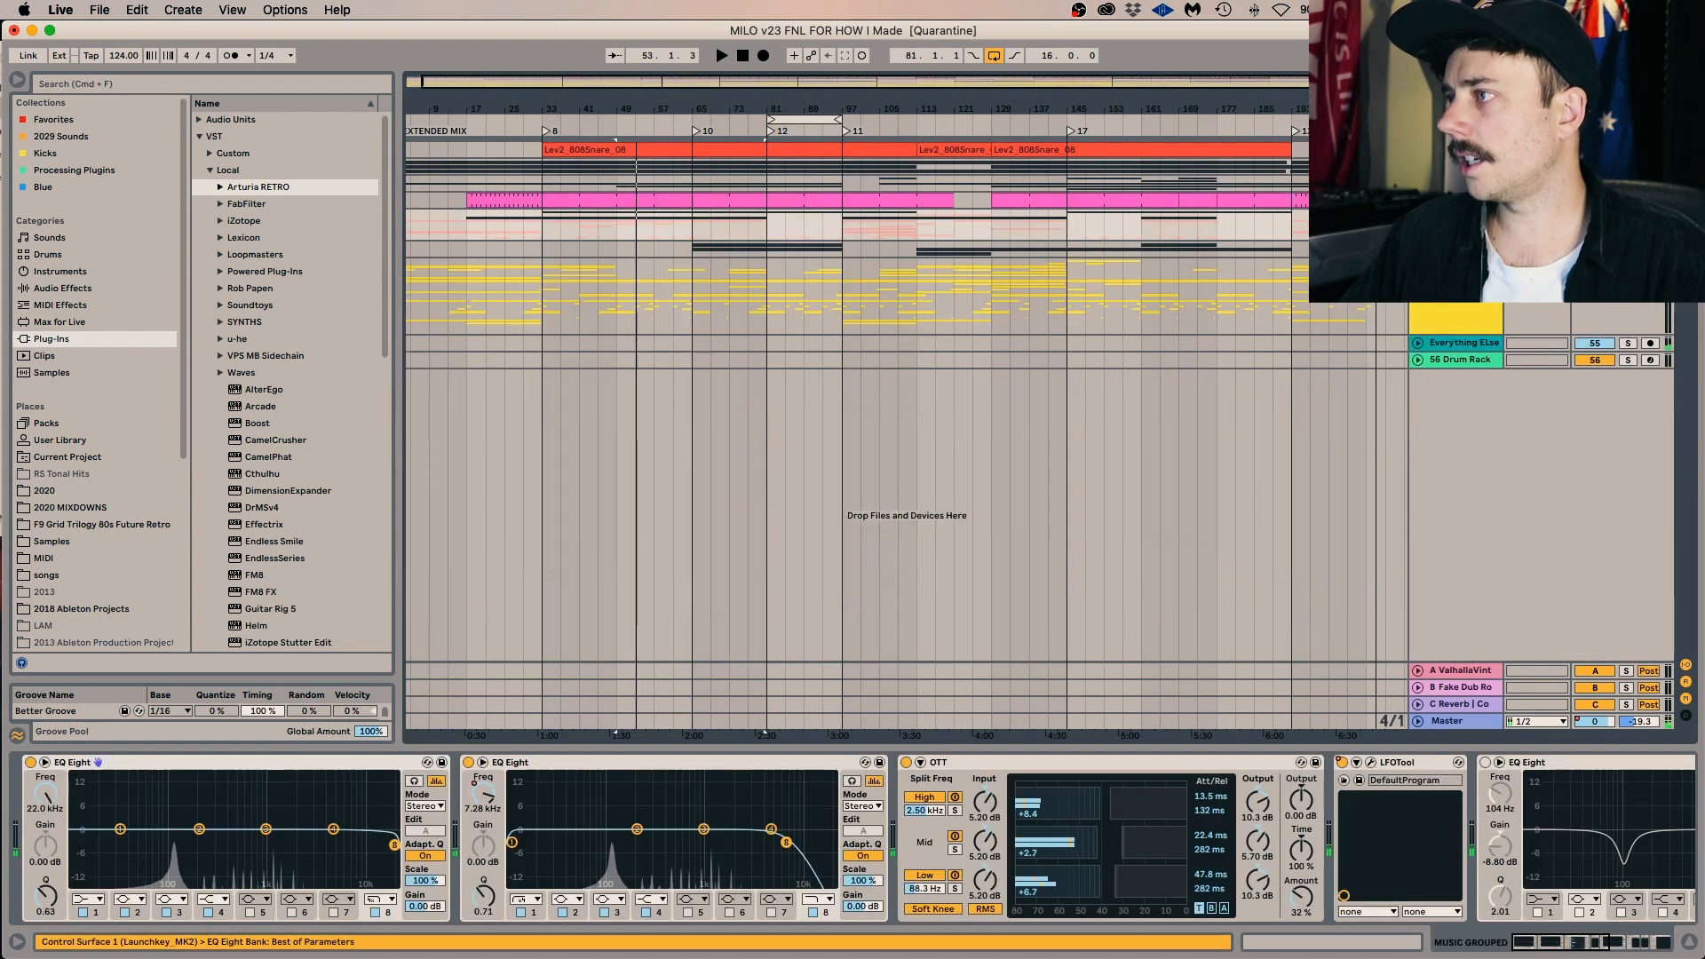
{"action": "left_click", "coordinate": [1456, 201]}
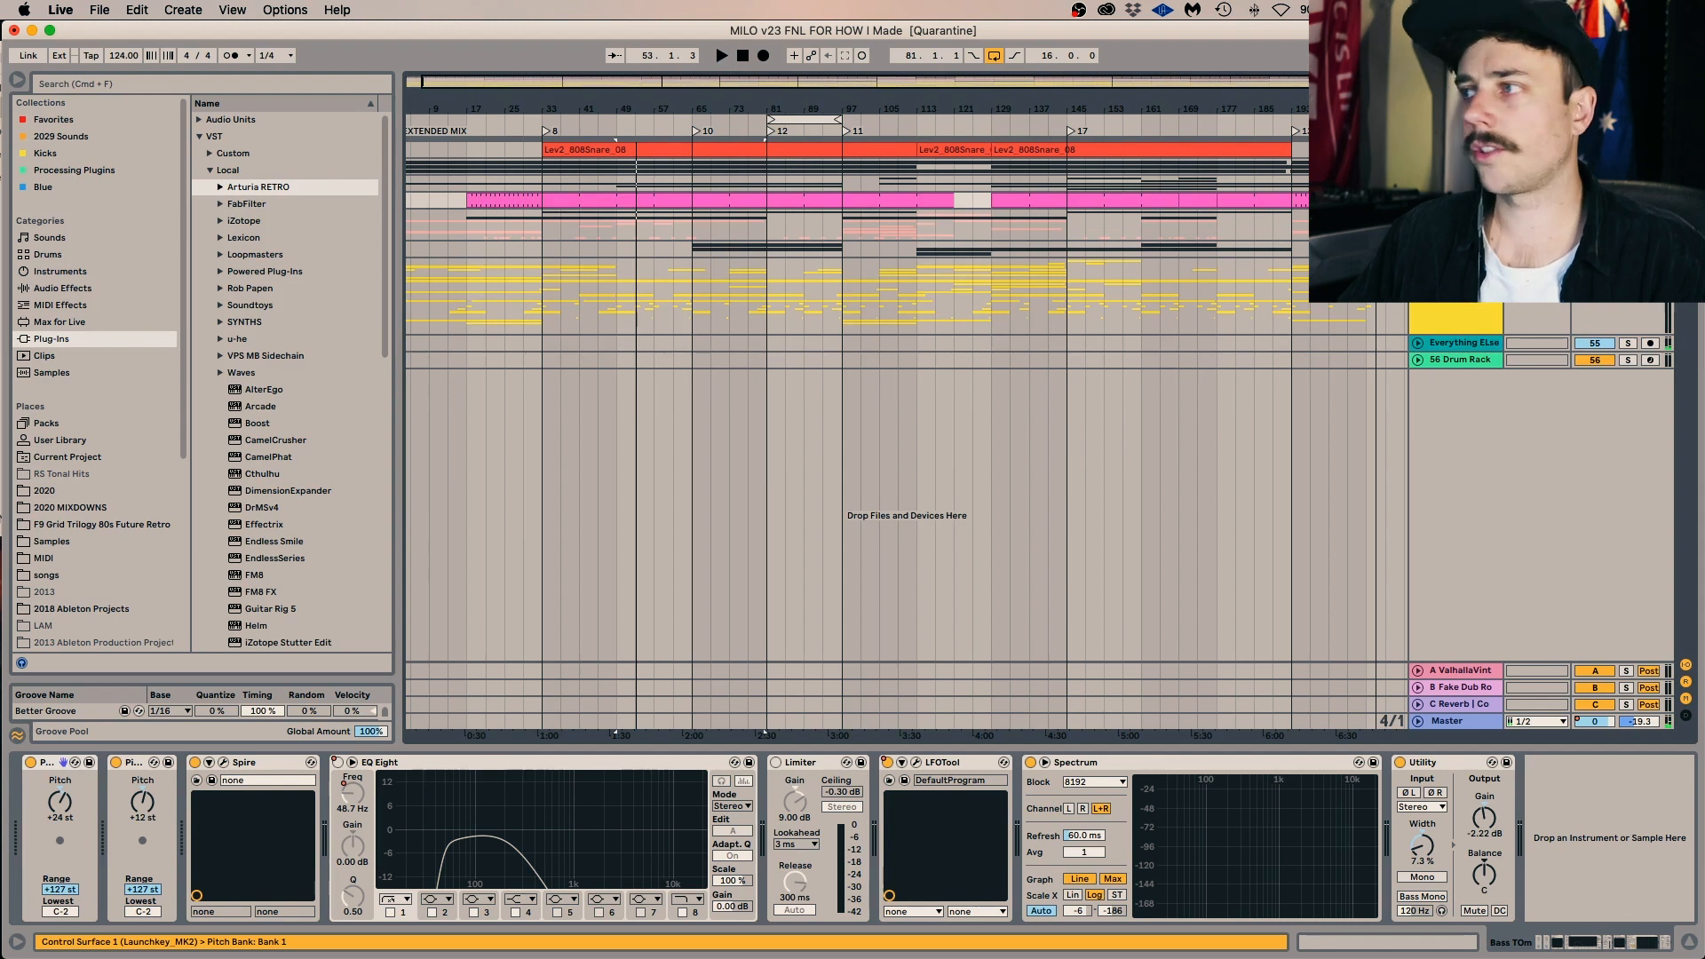
{"action": "left_click", "coordinate": [1416, 201]}
{"action": "left_click", "coordinate": [781, 307]}
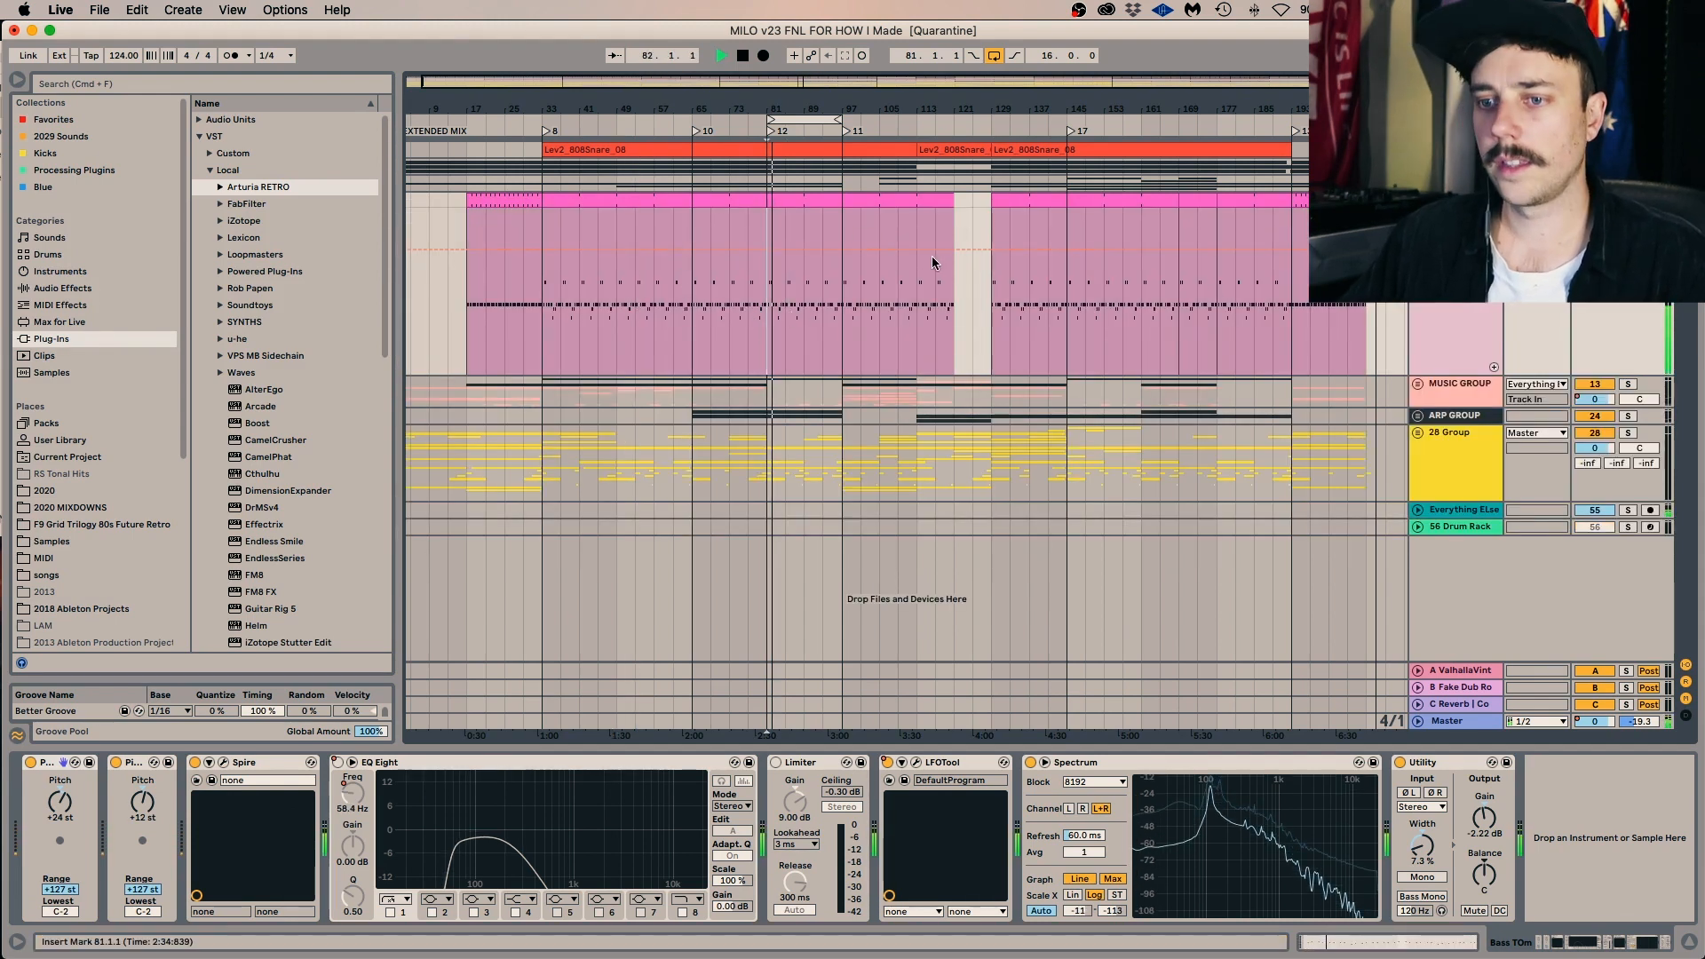
Open the Bass TOm clip starting at bar 33, review its notes in the note editor and return to the track's devices.
{"action": "left_click", "coordinate": [891, 221]}
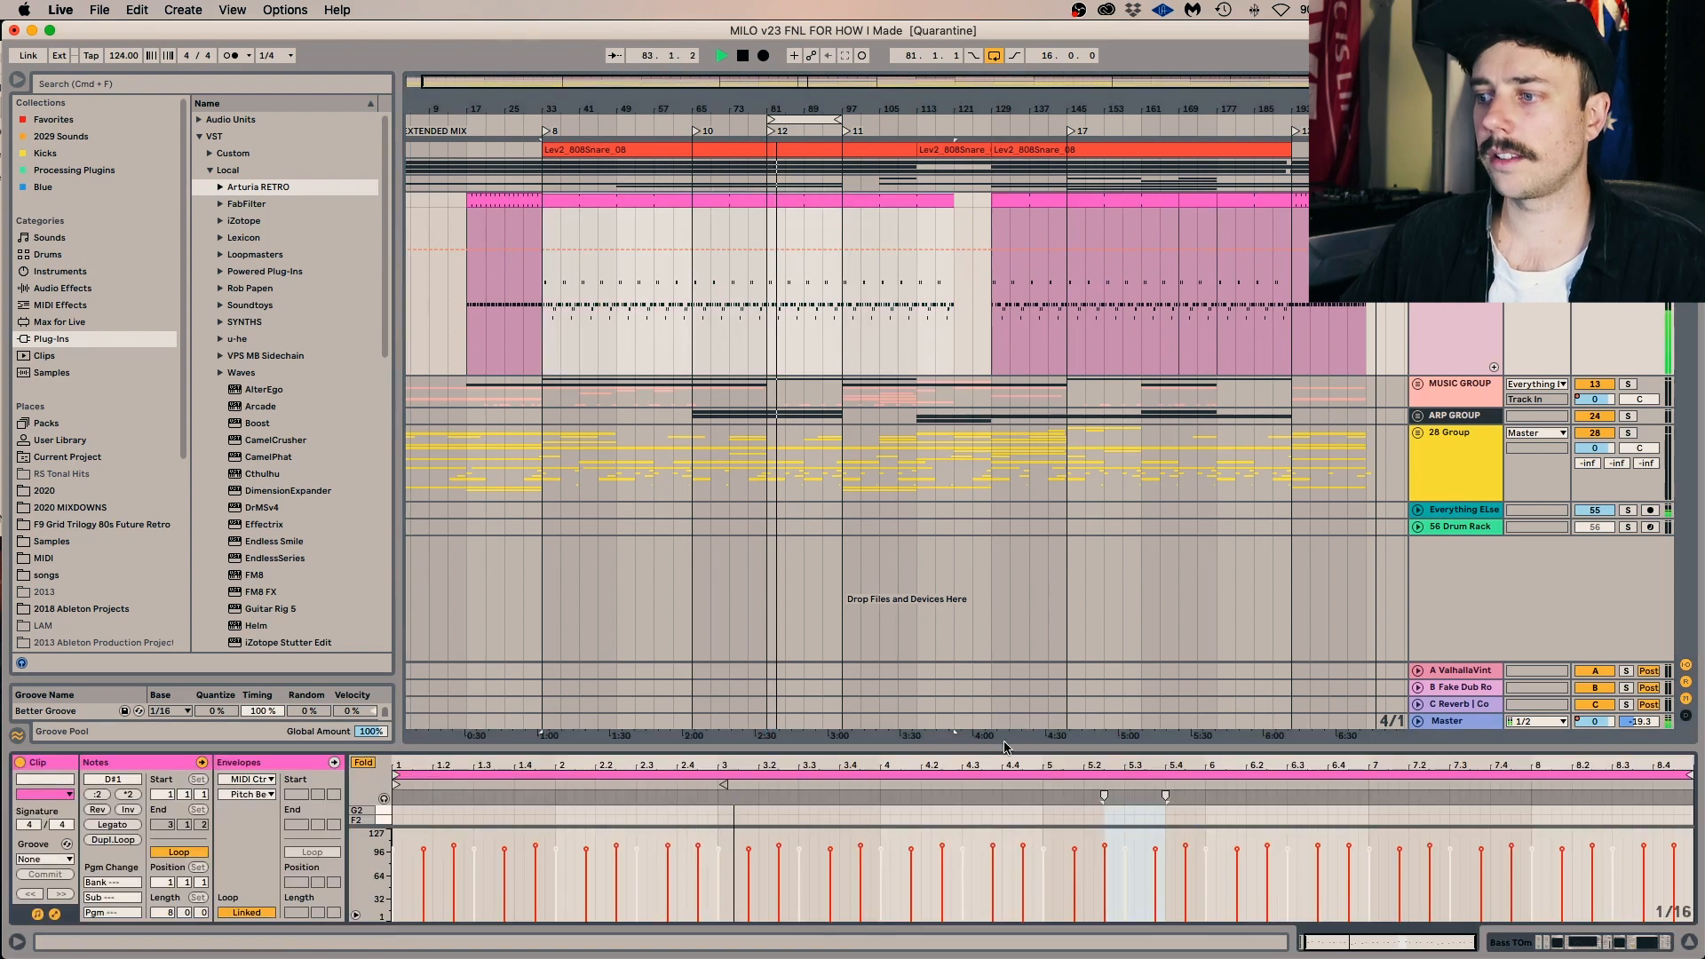
{"action": "left_click_drag", "start_coordinate": [1006, 747], "coordinate": [1005, 928]}
{"action": "left_click", "coordinate": [1620, 942]}
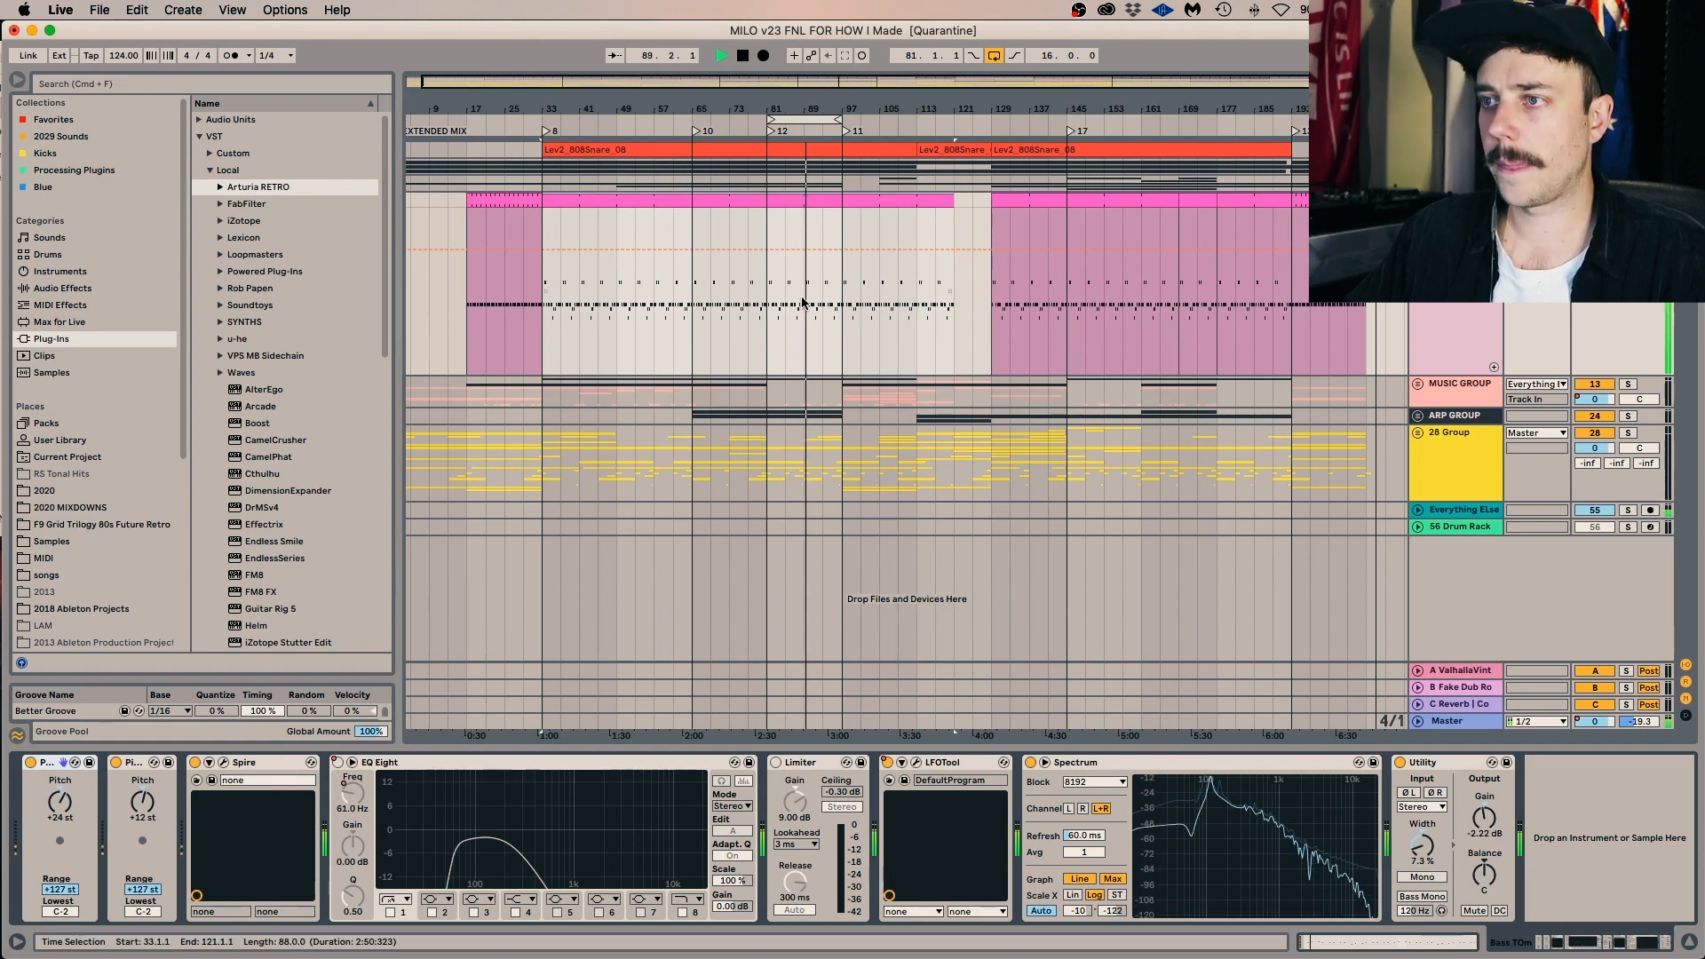
Stop playback, inspect the Spire synth on the Bass TOm track and close its window.
{"action": "key", "text": "space"}
{"action": "left_click", "coordinate": [224, 763]}
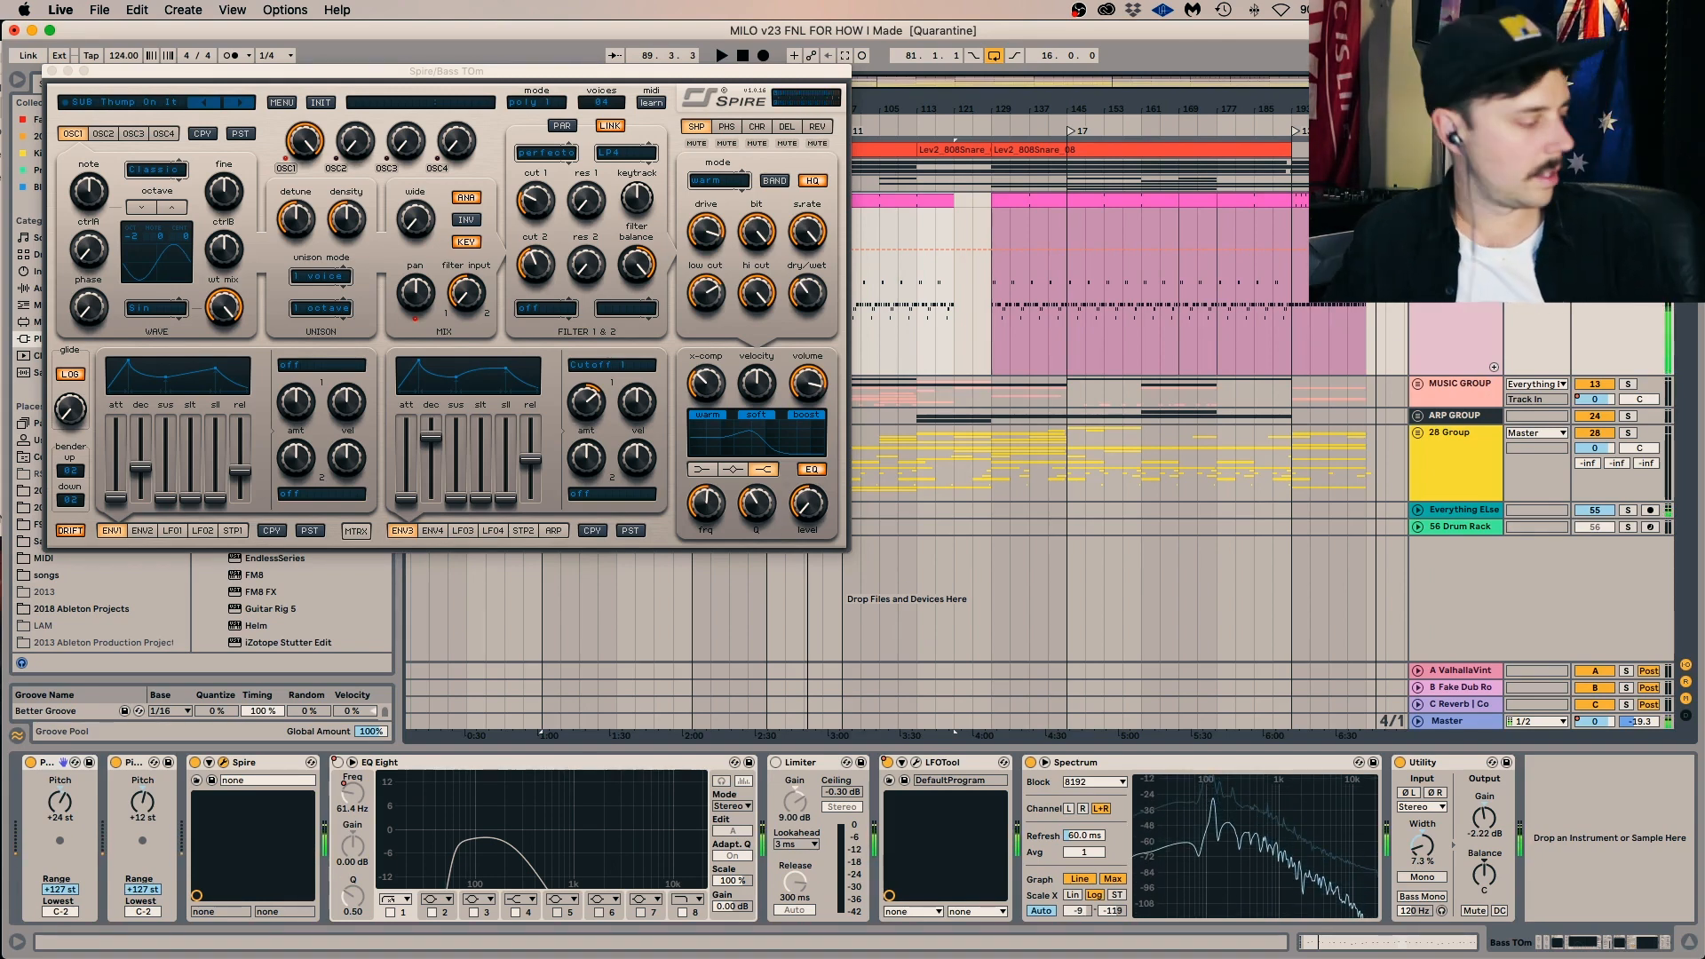
{"action": "left_click", "coordinate": [51, 70]}
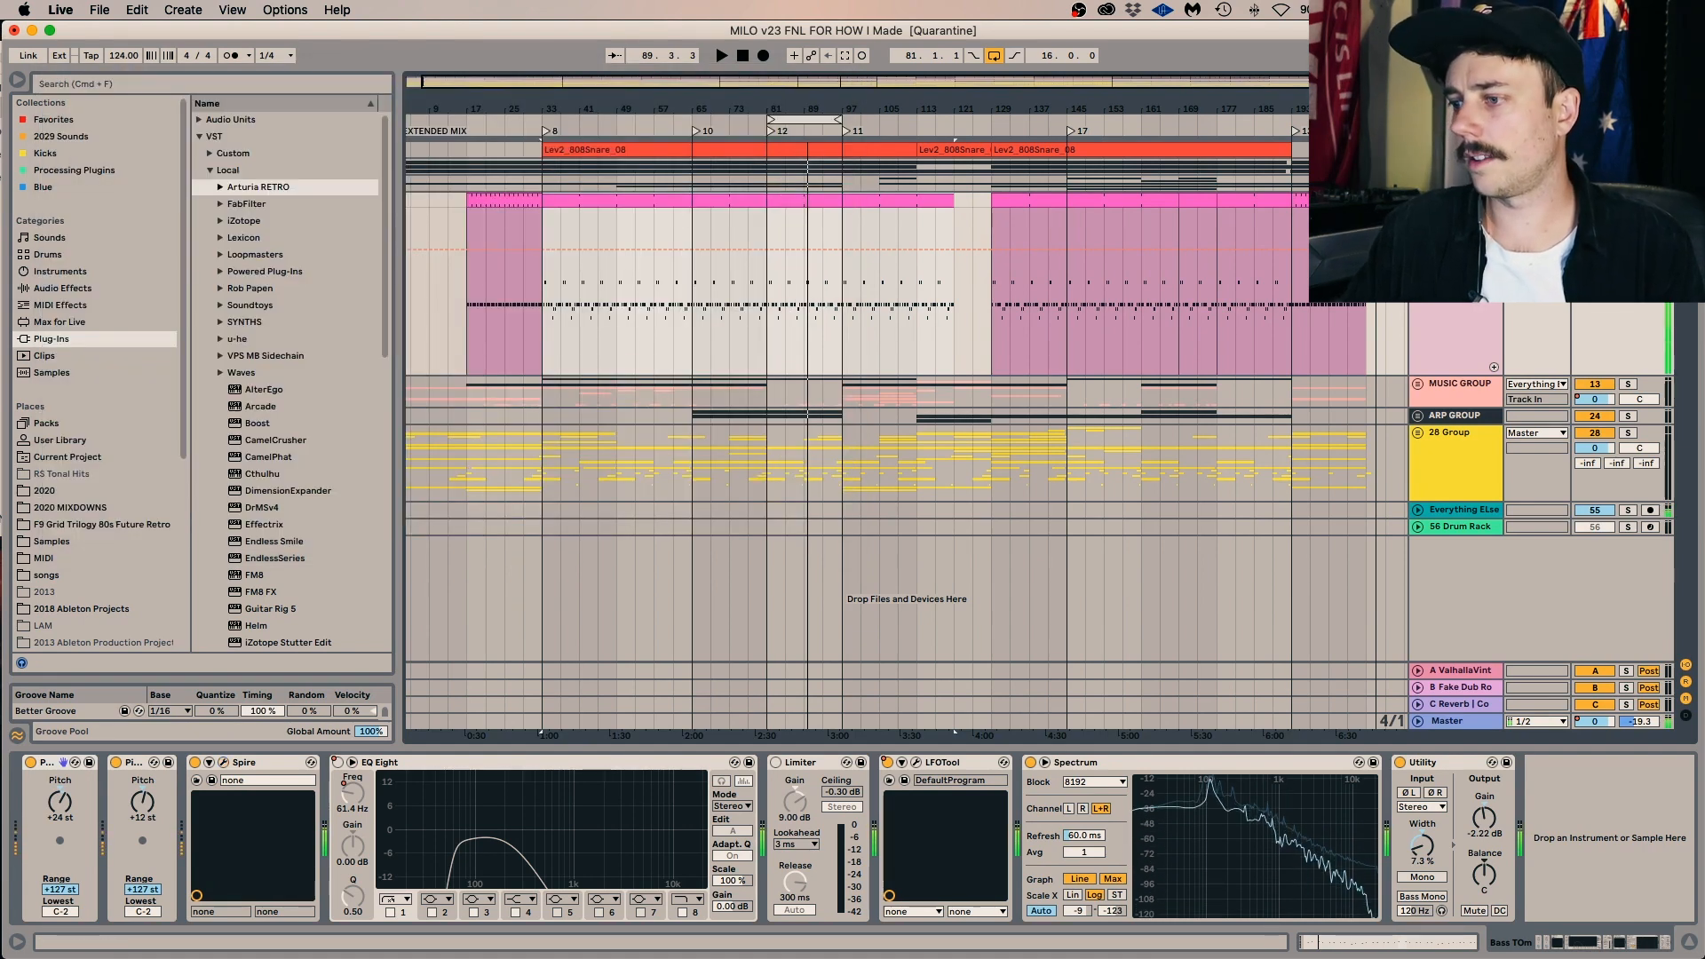
Play from bar 33, fold the Bass TOm track, place the start at bar 81 on 28 Group and stop playback.
{"action": "key", "text": "space"}
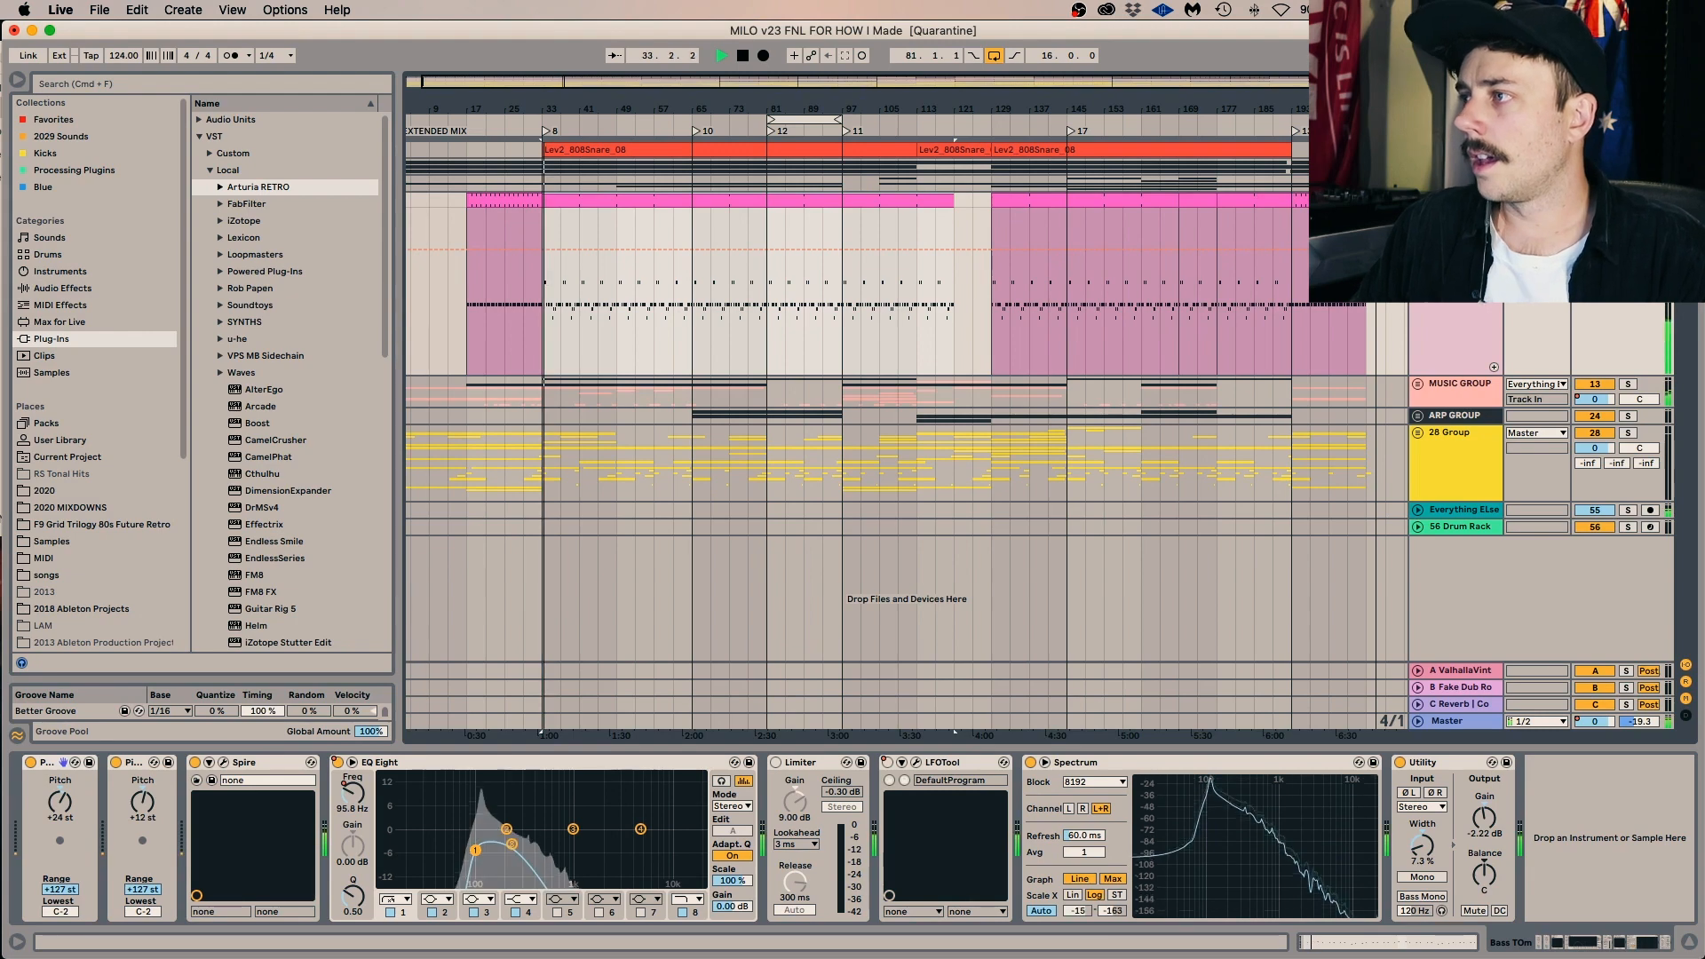
{"action": "left_click", "coordinate": [1418, 200]}
{"action": "left_click", "coordinate": [748, 277]}
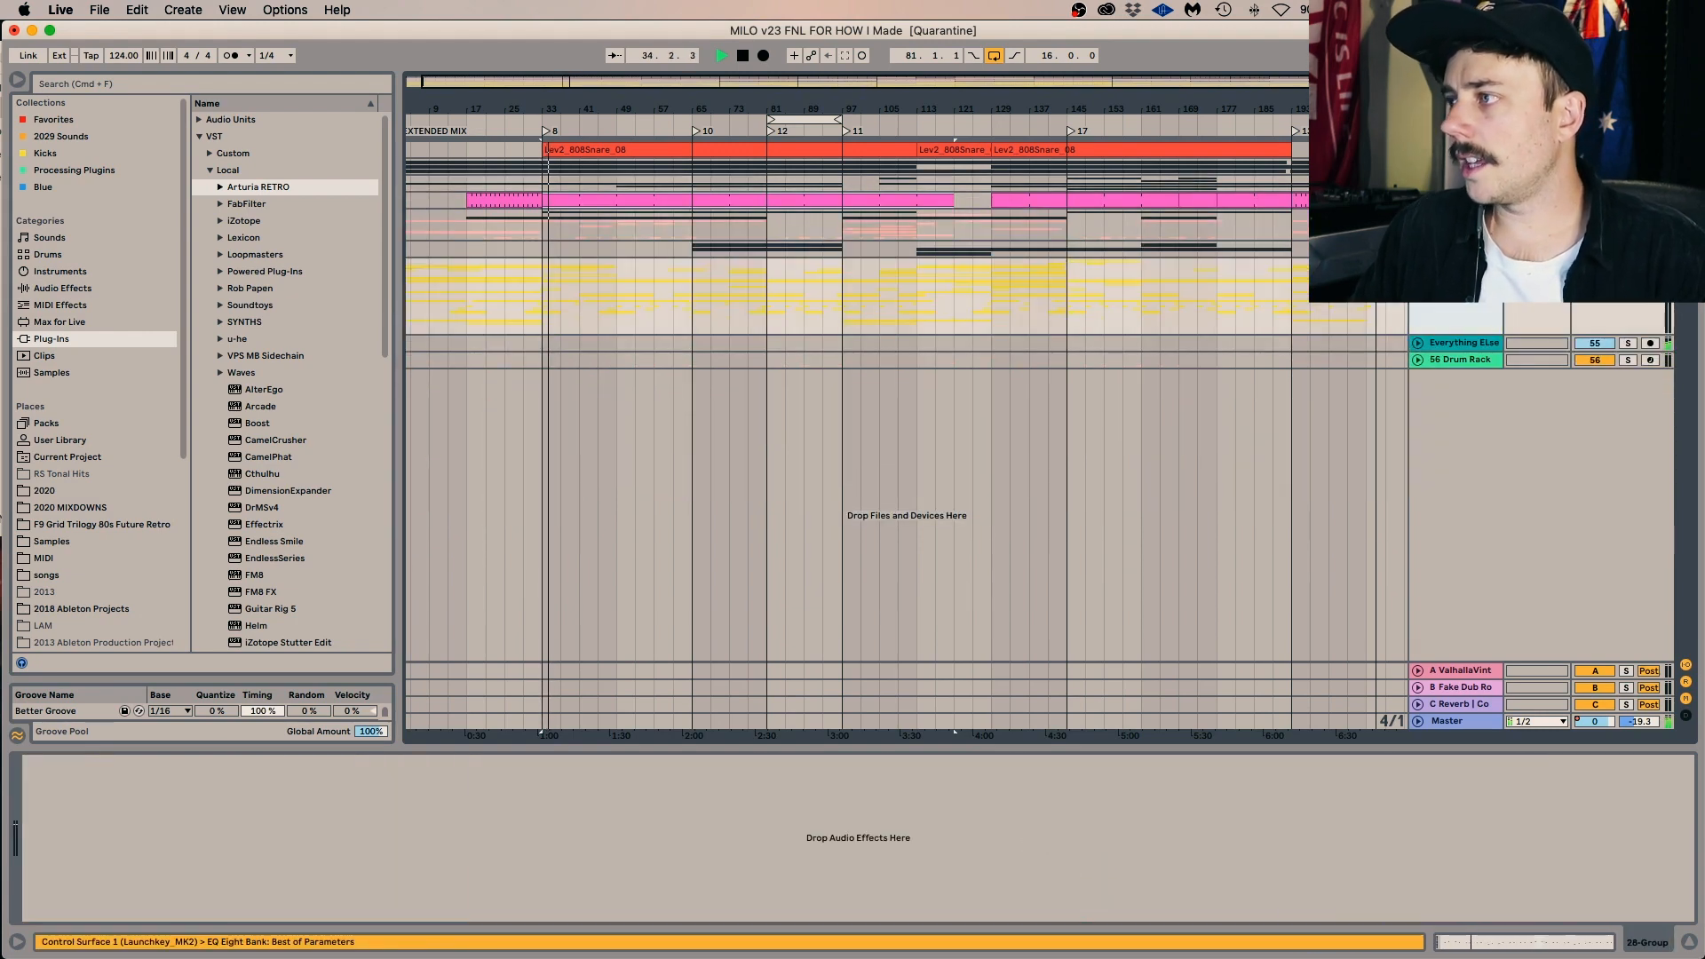
{"action": "left_click", "coordinate": [769, 282]}
{"action": "key", "text": "space"}
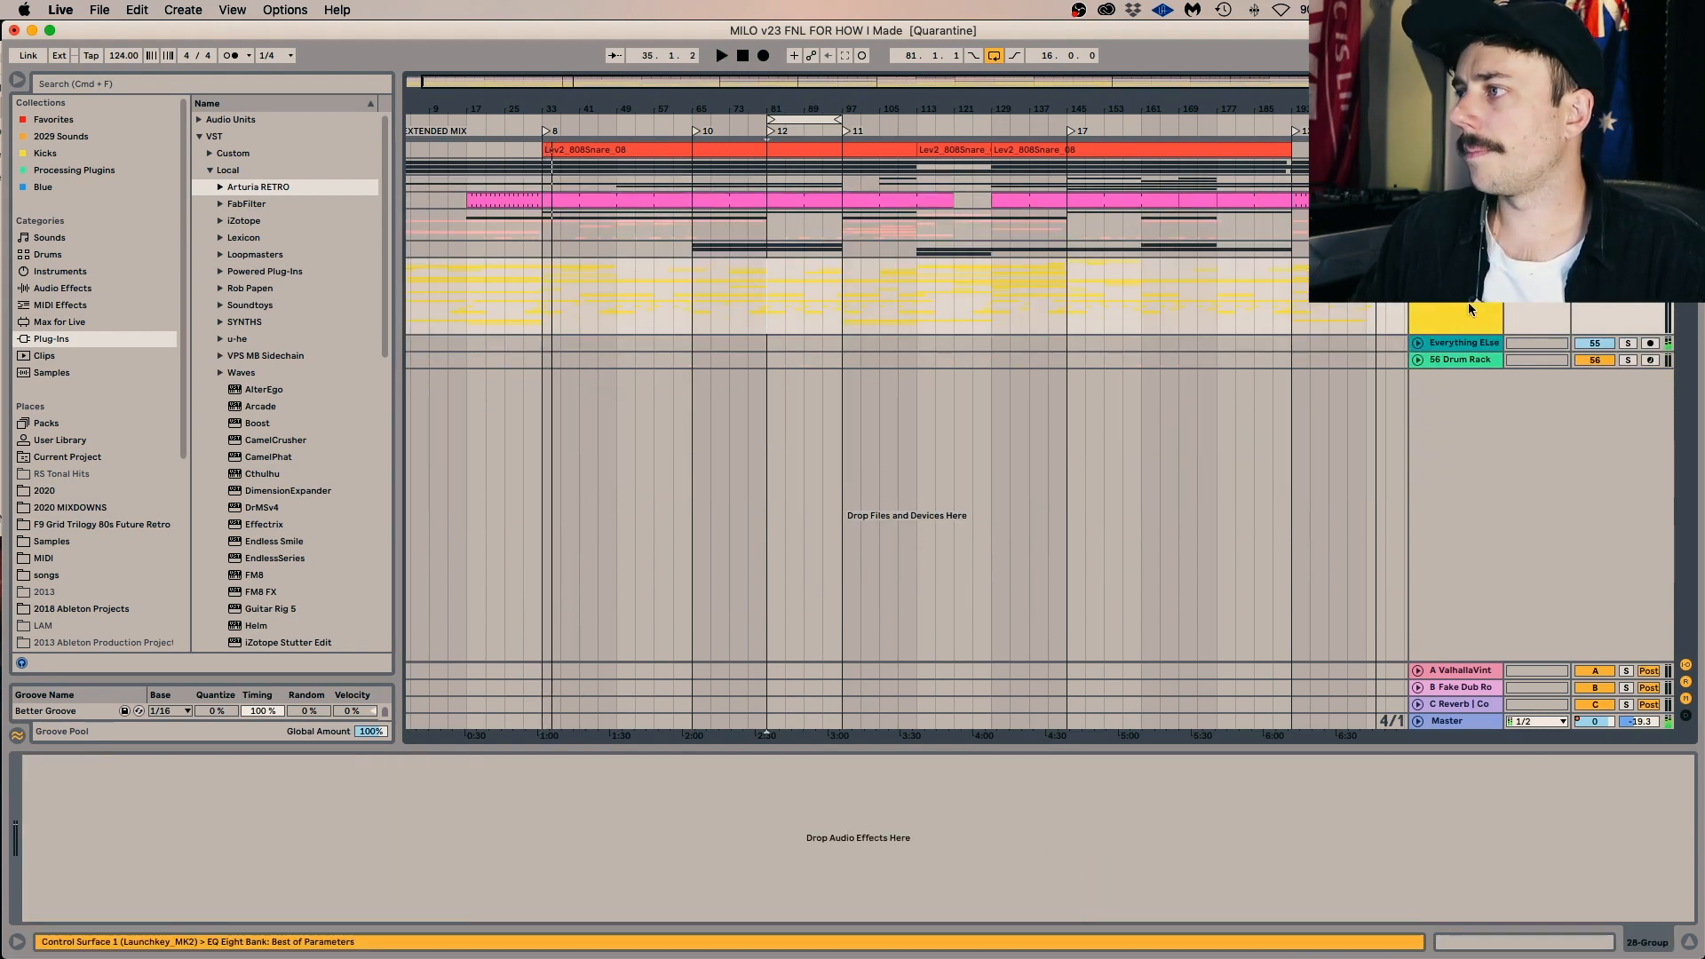
Unfold the ARP GROUP, solo MAIN HOOK and select its Chords clip at bar 65, closing the H-Delay window.
{"action": "left_click", "coordinate": [1418, 249]}
{"action": "left_click", "coordinate": [1626, 359]}
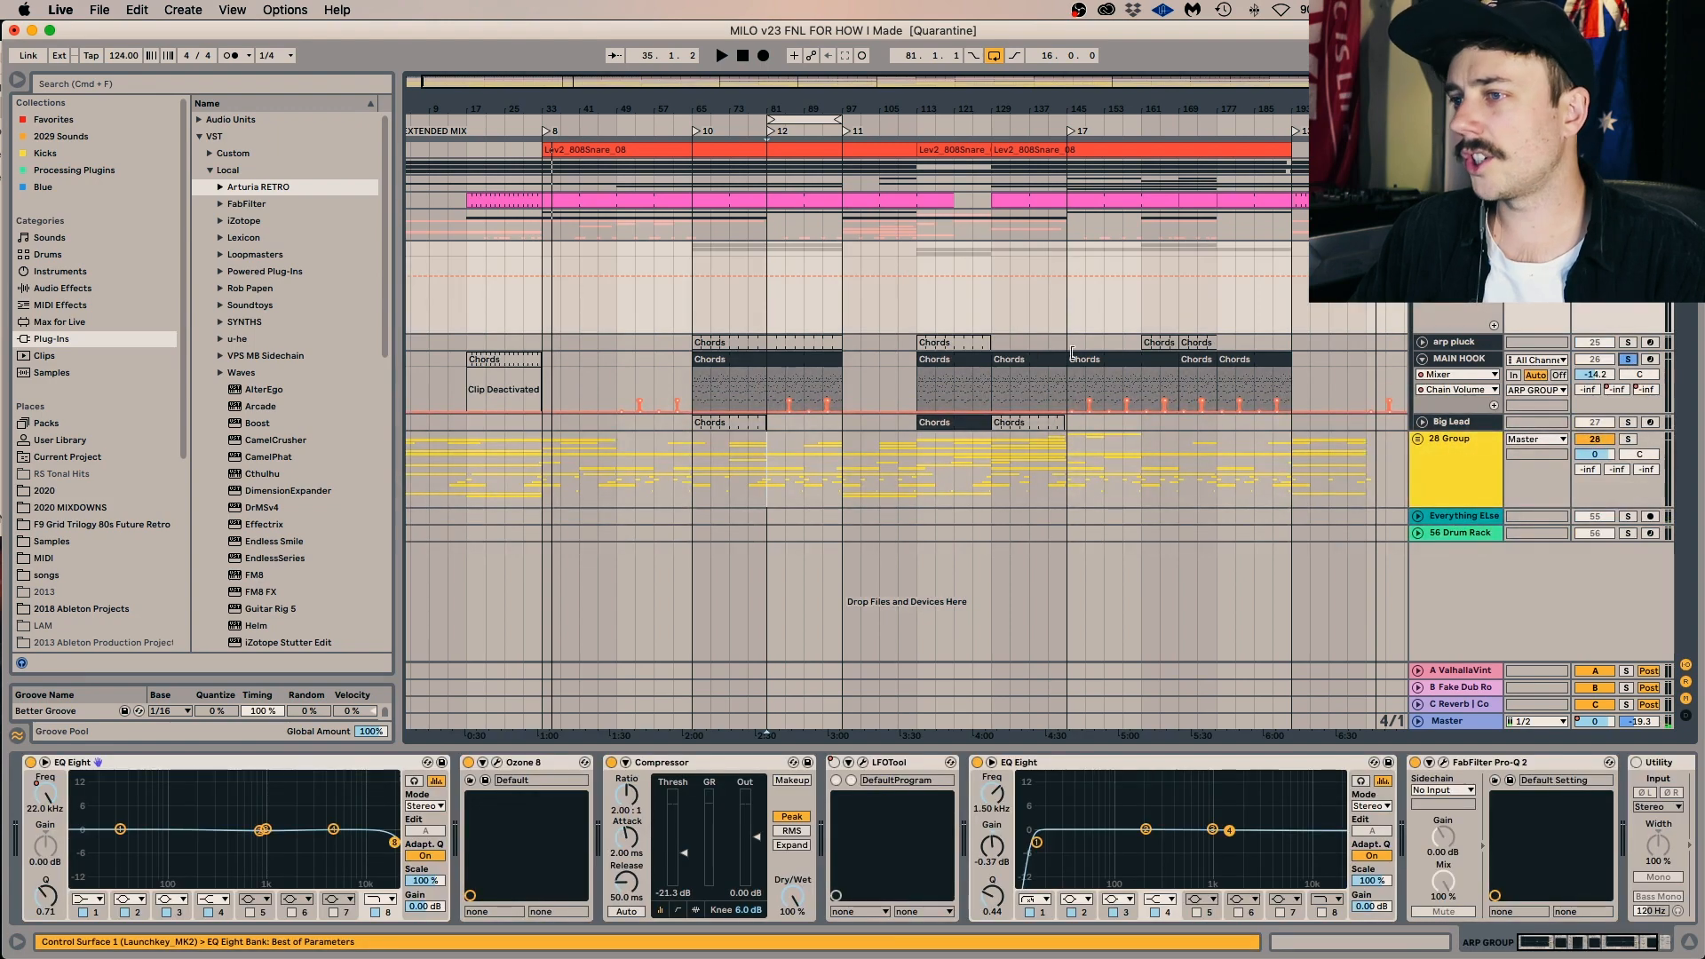
{"action": "left_click", "coordinate": [771, 361]}
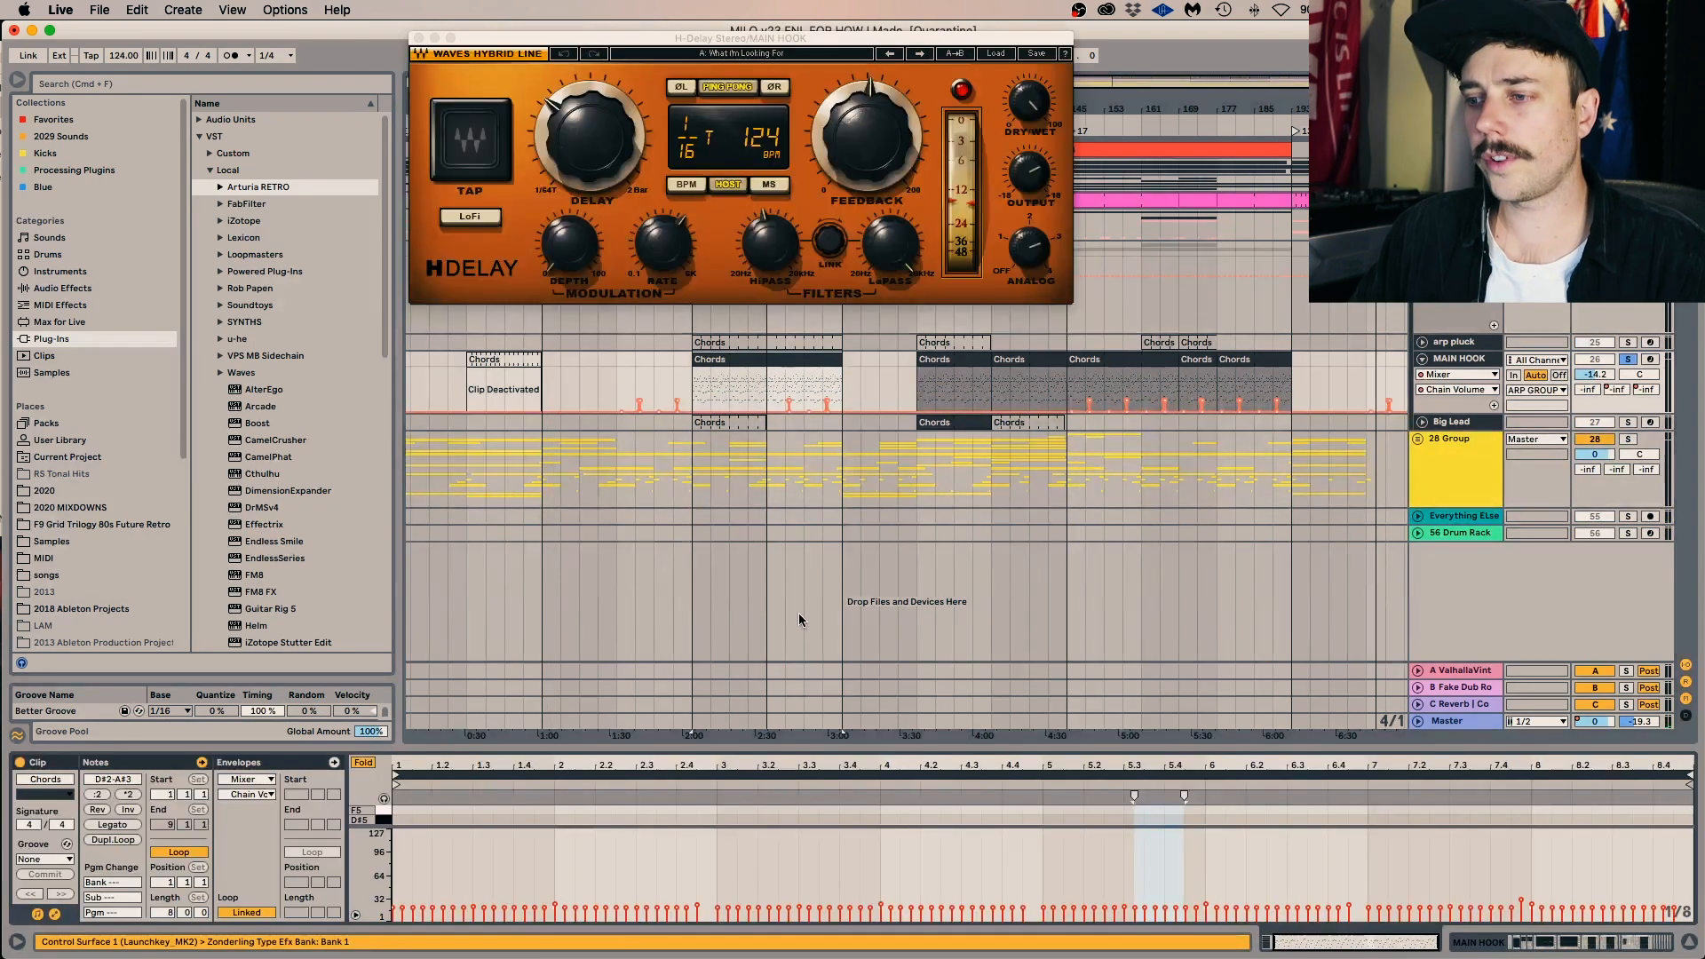
{"action": "left_click", "coordinate": [418, 39]}
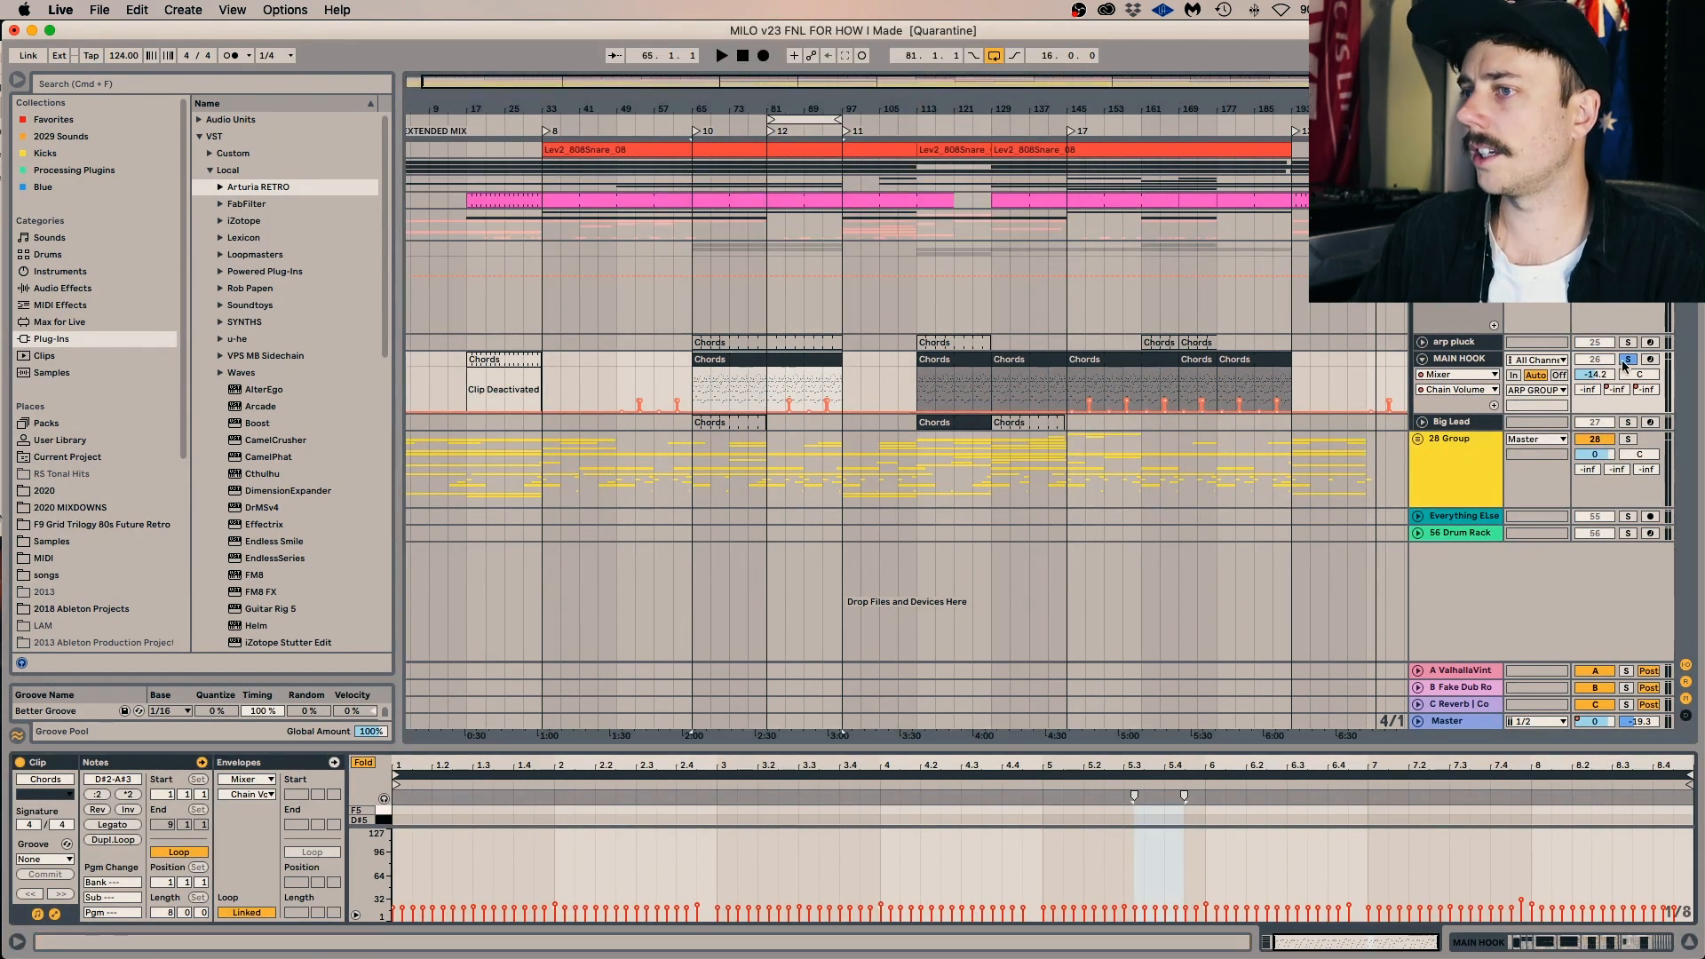
Play the soloed MAIN HOOK clip from bar 81 with an enlarged note editor and stop playback.
{"action": "key", "text": "space"}
{"action": "left_click", "coordinate": [778, 382]}
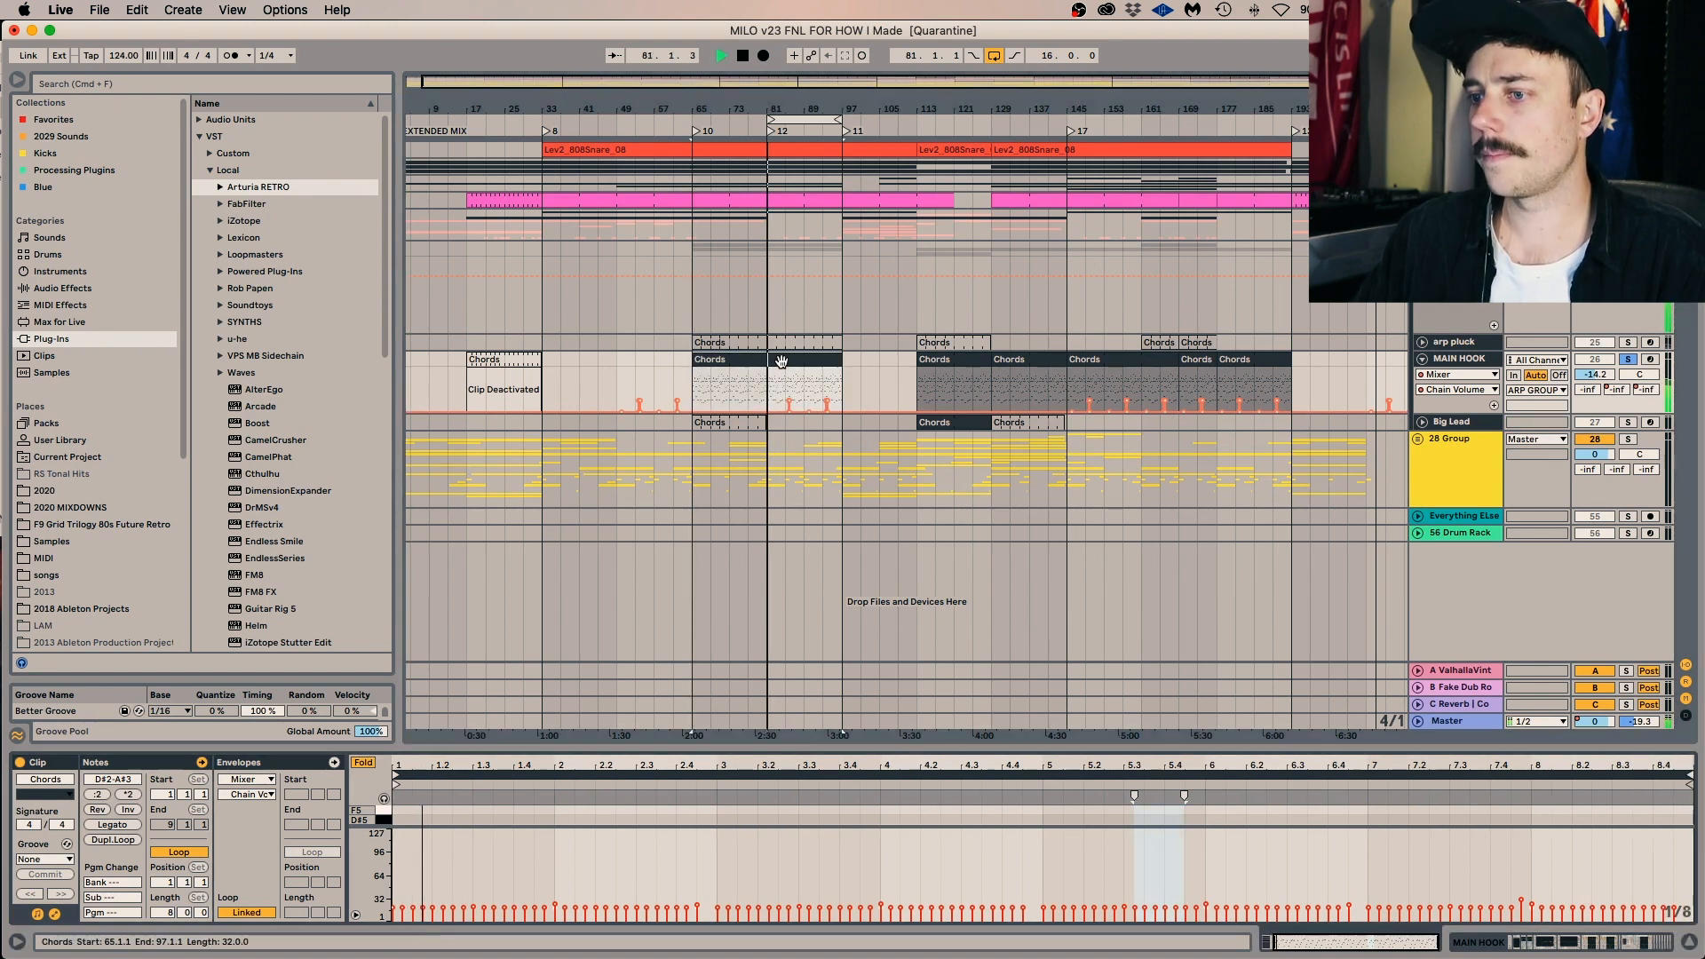
{"action": "left_click_drag", "start_coordinate": [793, 752], "coordinate": [808, 342]}
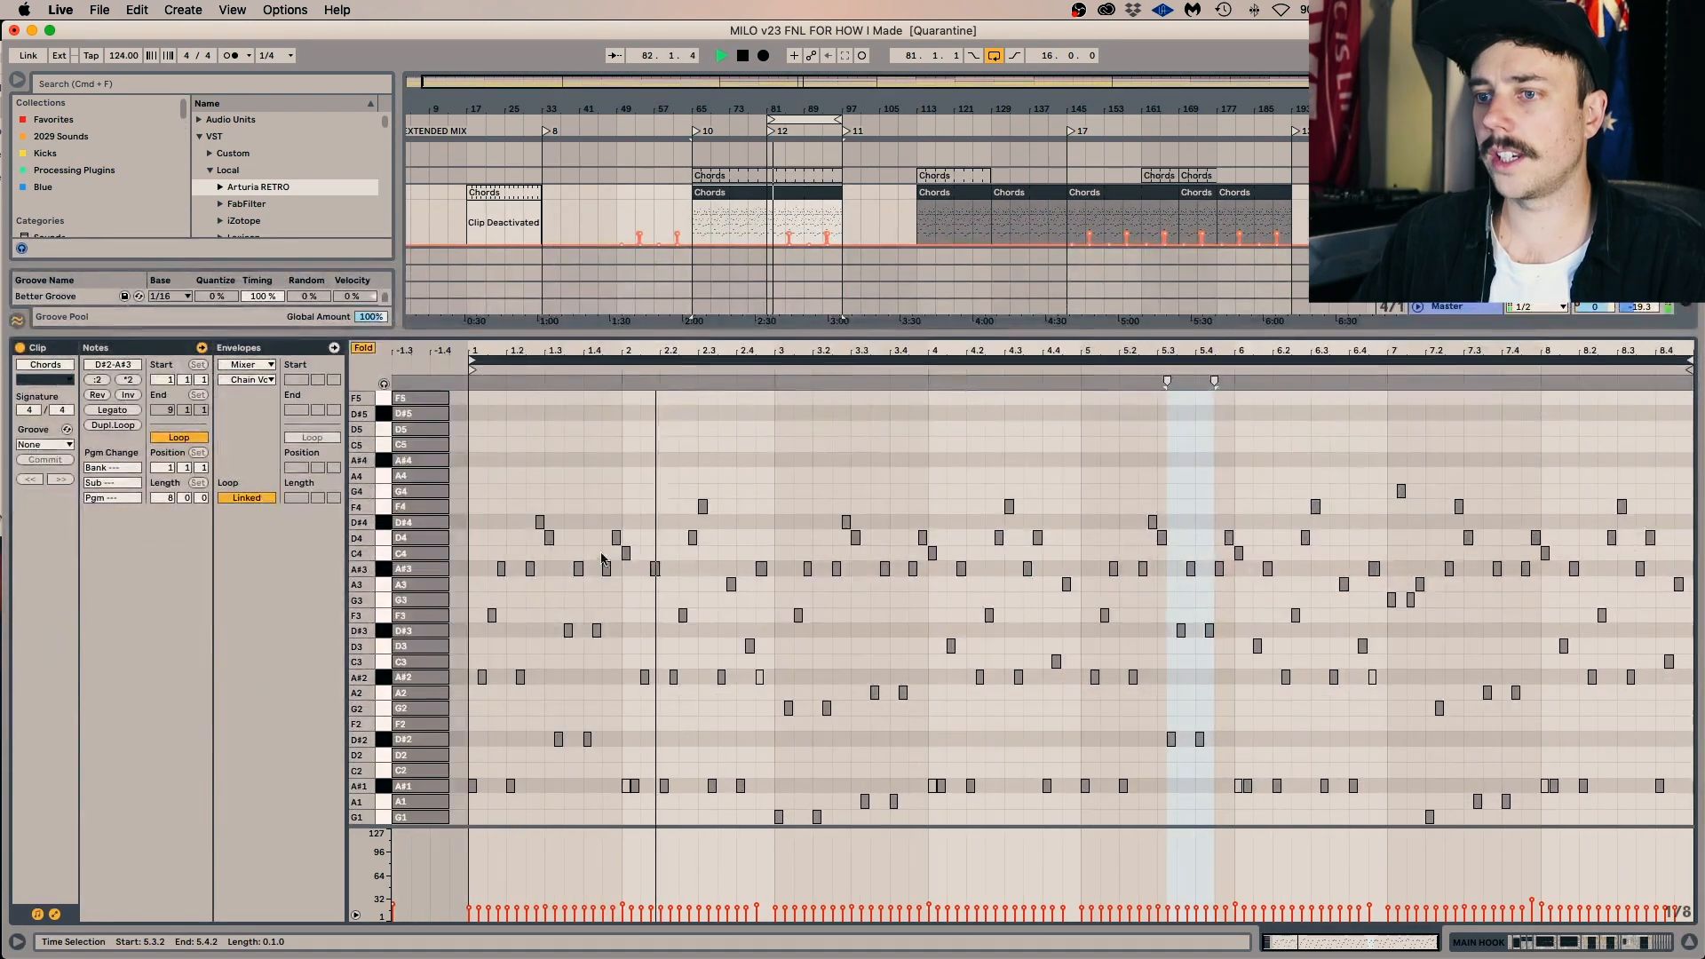
{"action": "key", "text": "space"}
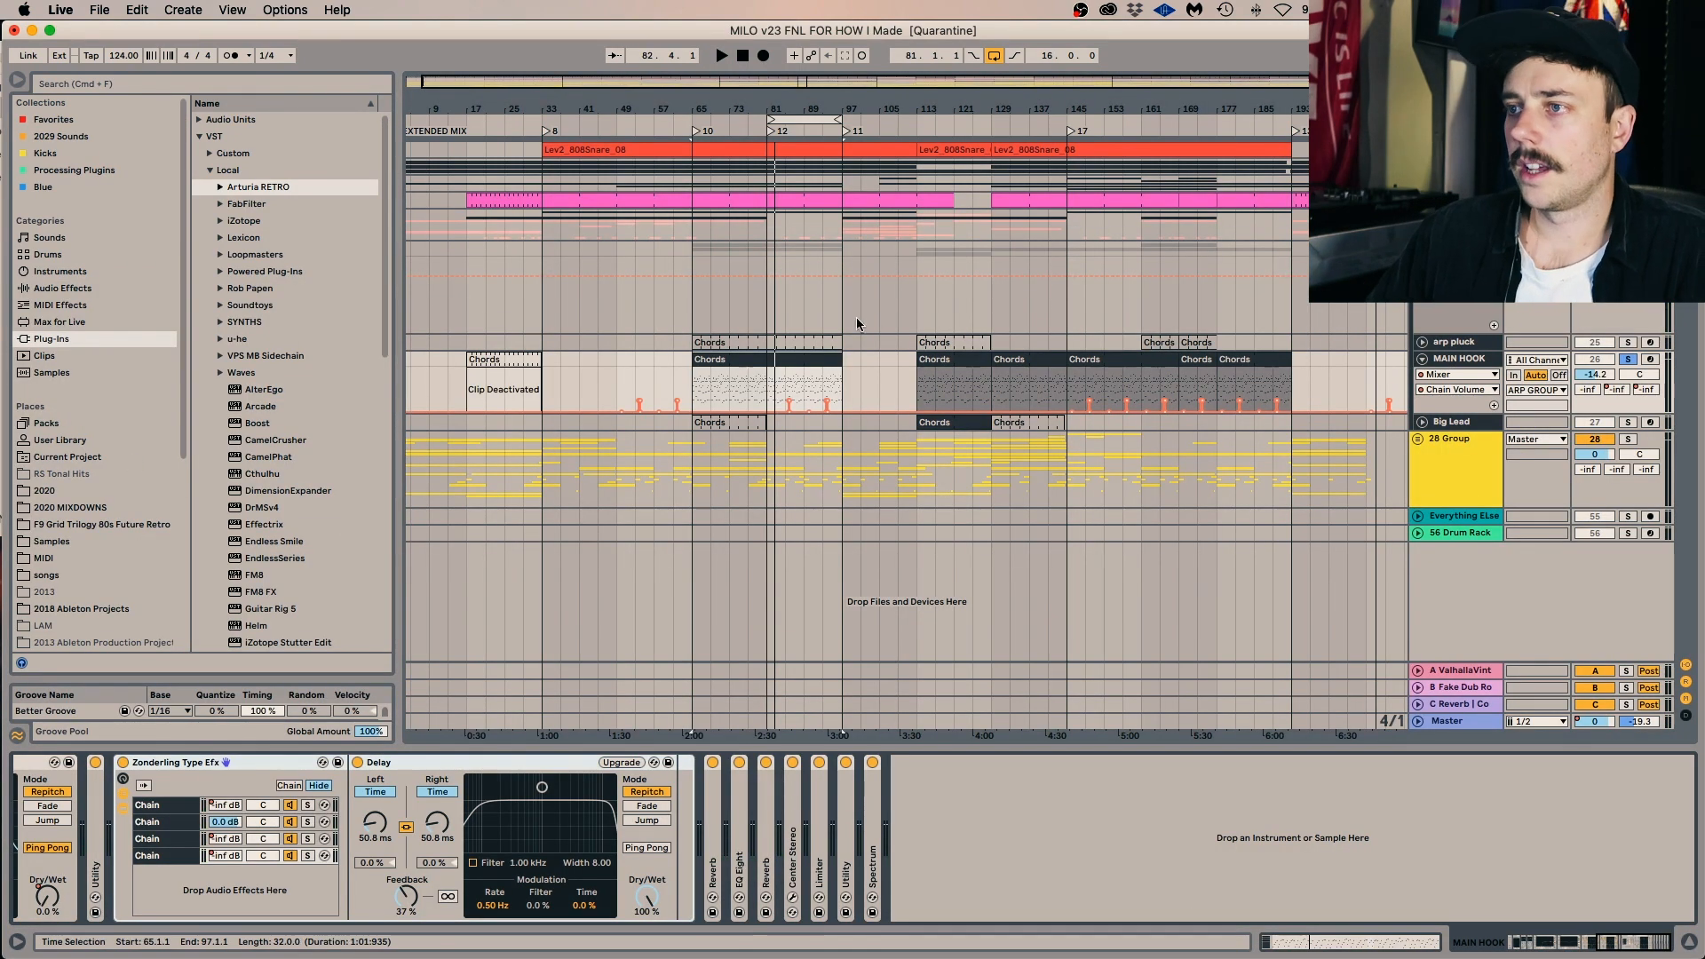
Reopen the MAIN HOOK Chords clip in the note editor, play it from bar 65 and stop.
{"action": "double_click", "coordinate": [782, 360]}
{"action": "key", "text": "space"}
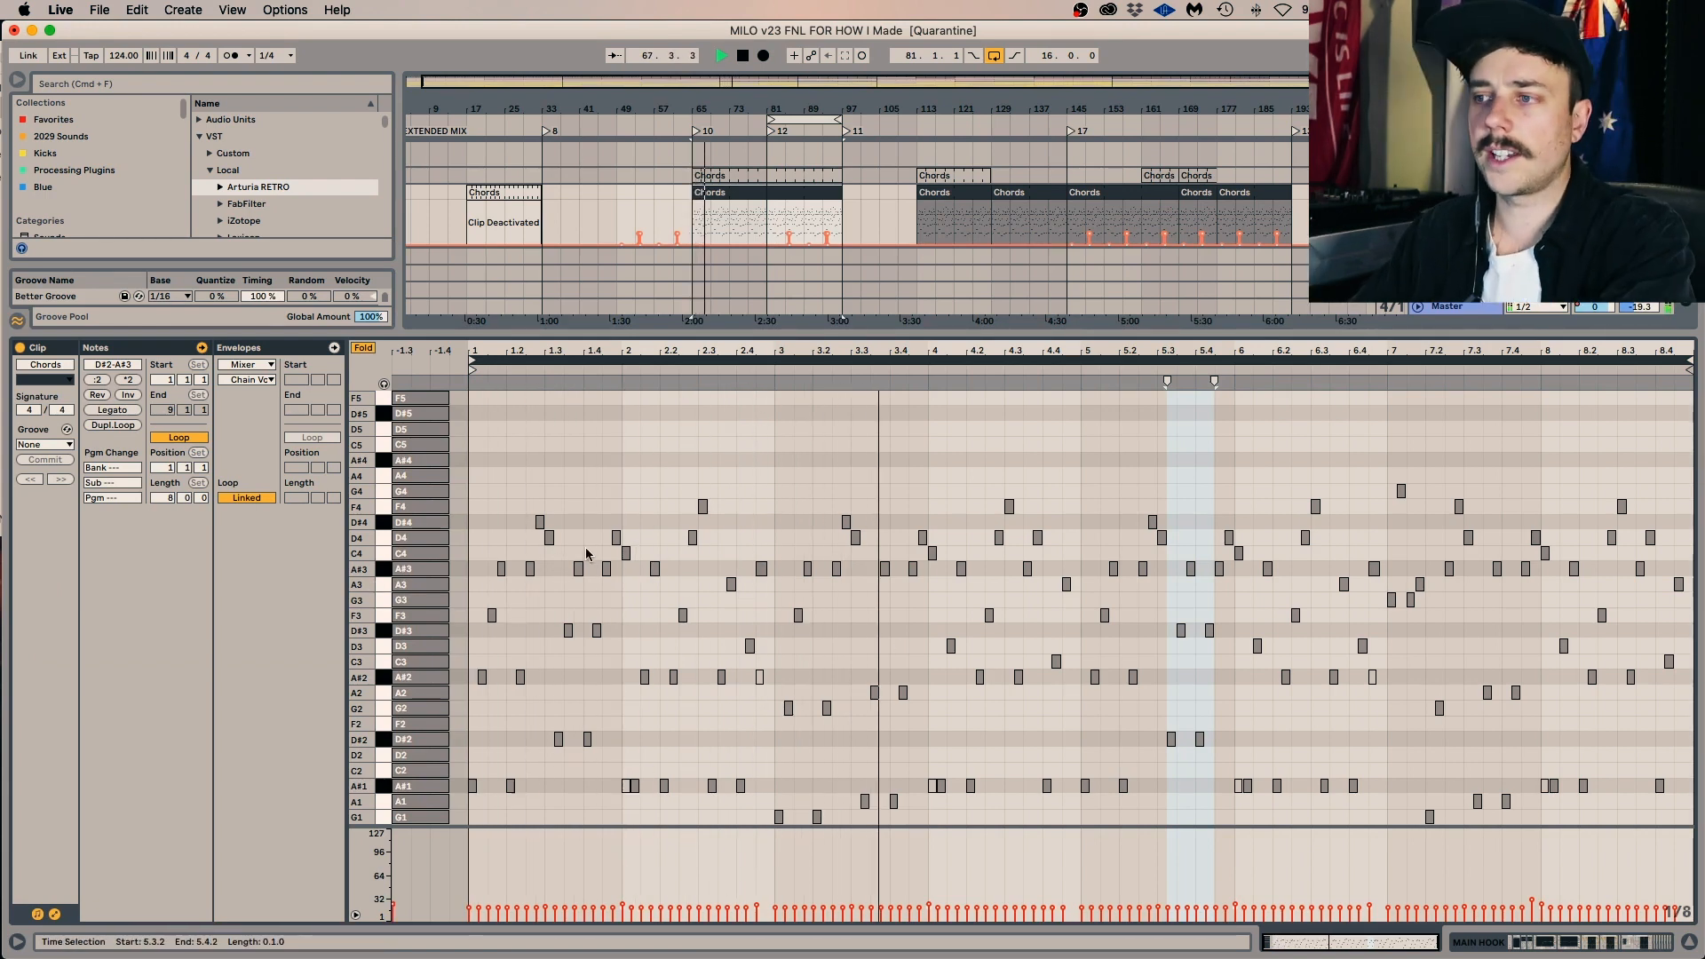
{"action": "key", "text": "space"}
Place the playback start at bar 81 on MAIN HOOK, play the hook briefly and stop.
{"action": "left_click", "coordinate": [766, 220]}
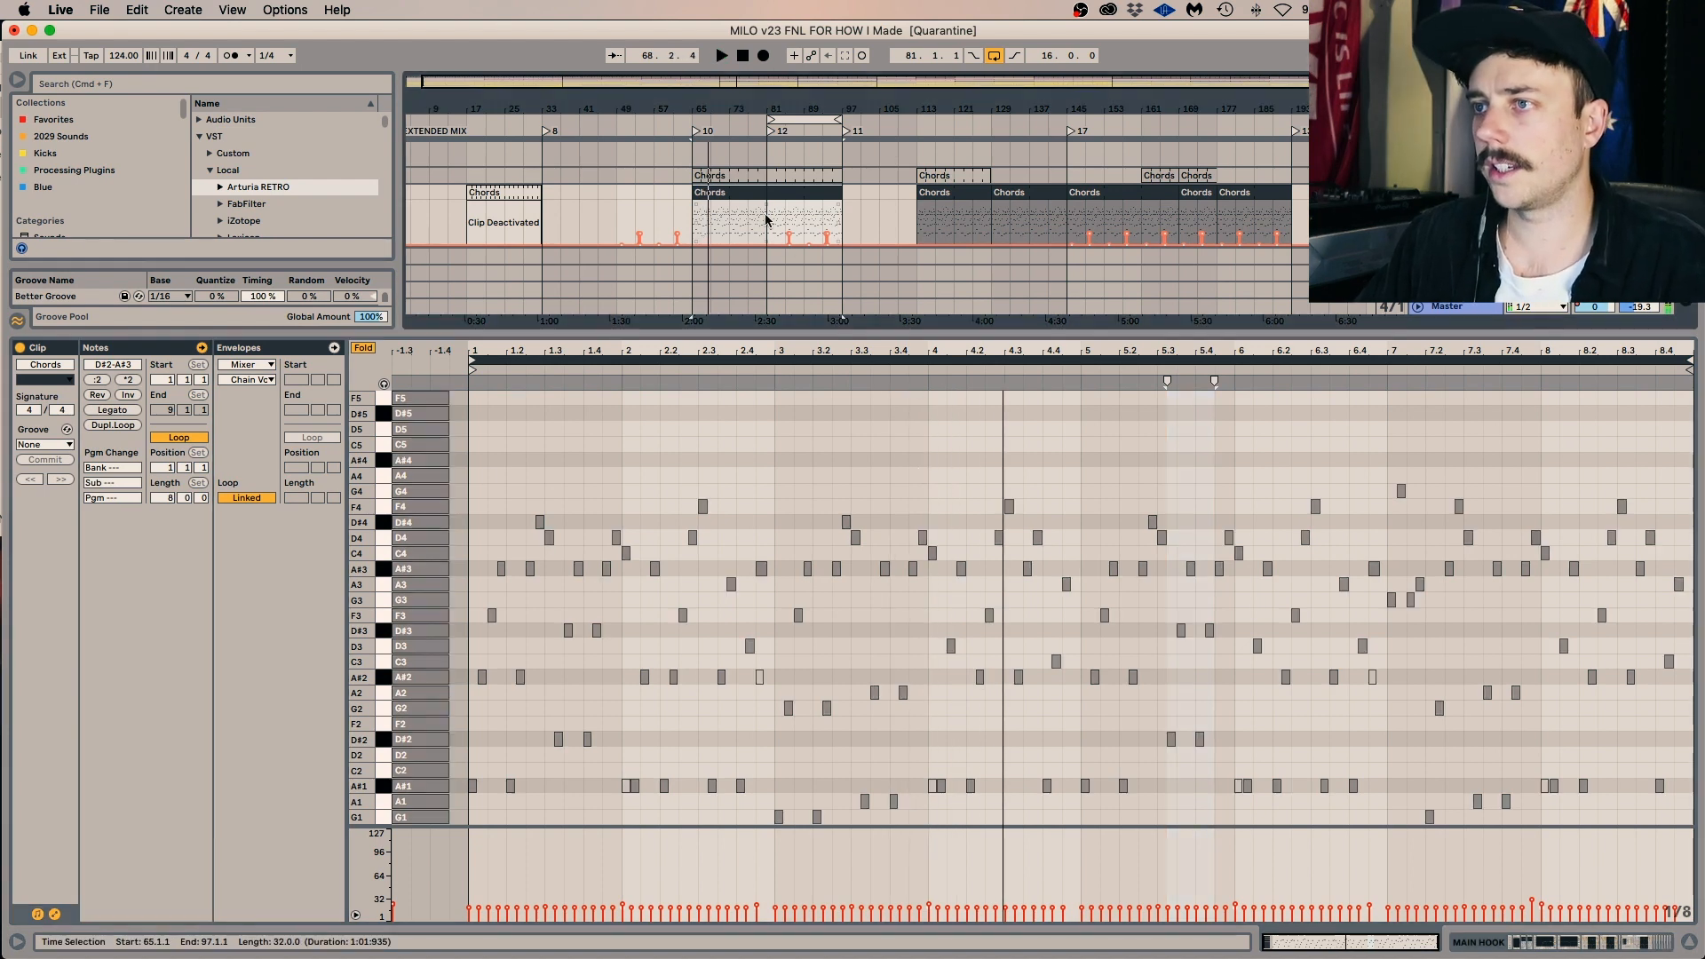
{"action": "left_click", "coordinate": [768, 220]}
{"action": "key", "text": "space"}
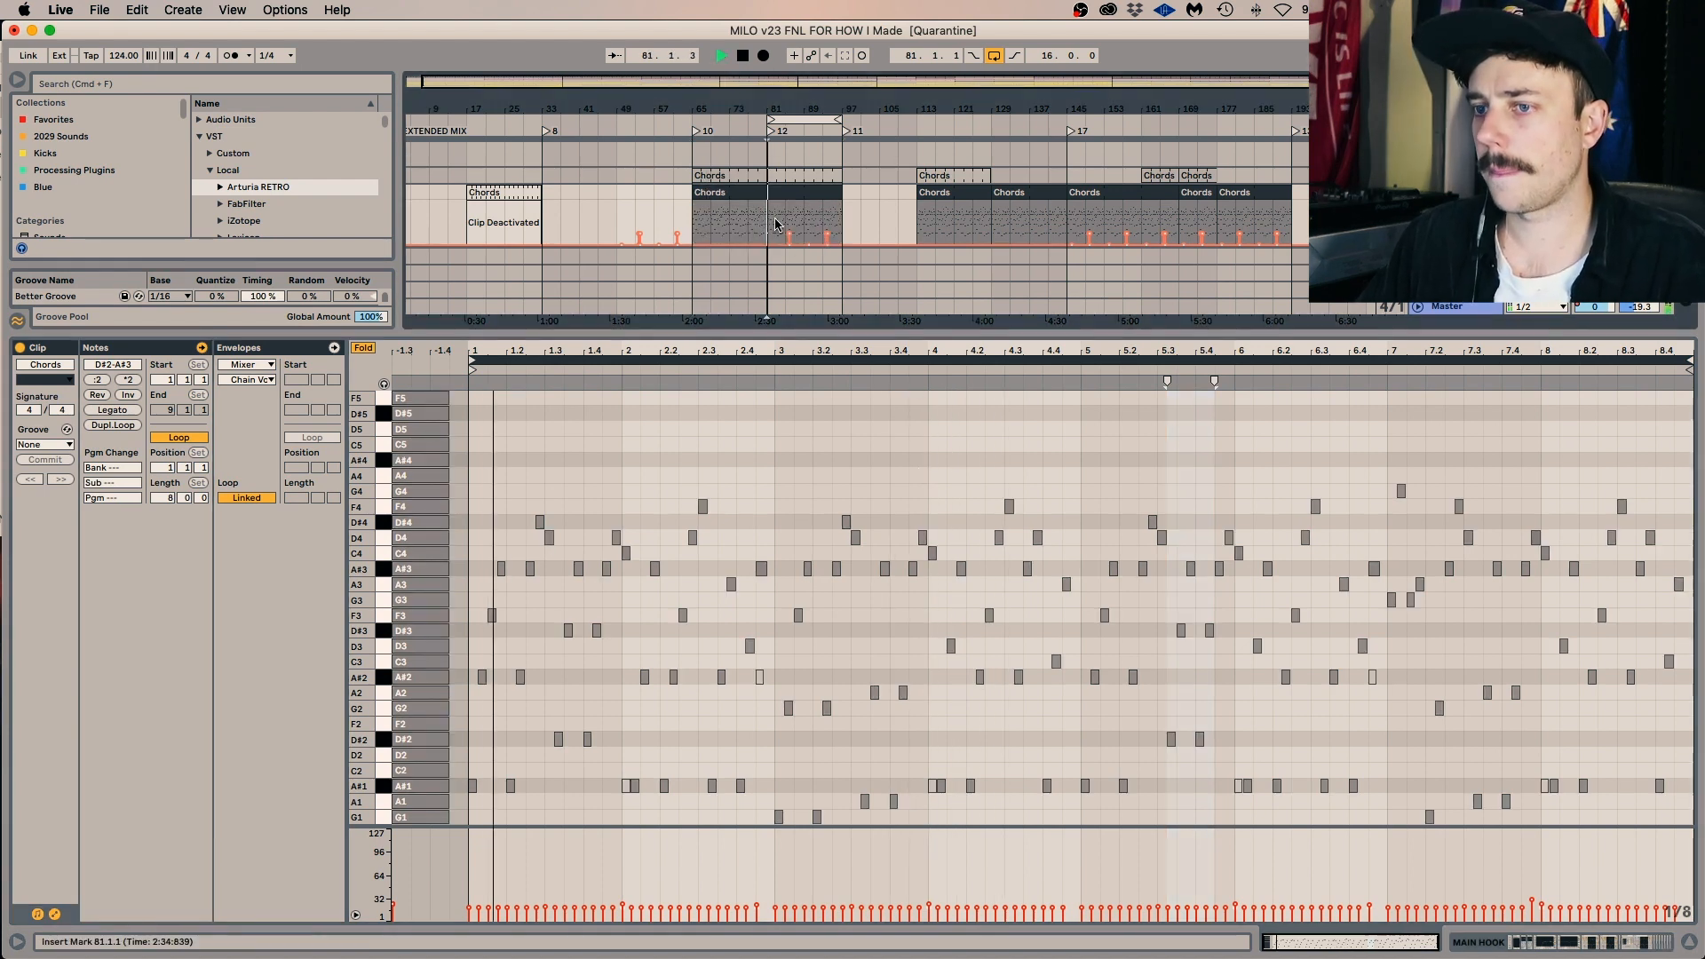
{"action": "left_click", "coordinate": [357, 676]}
{"action": "key", "text": "space"}
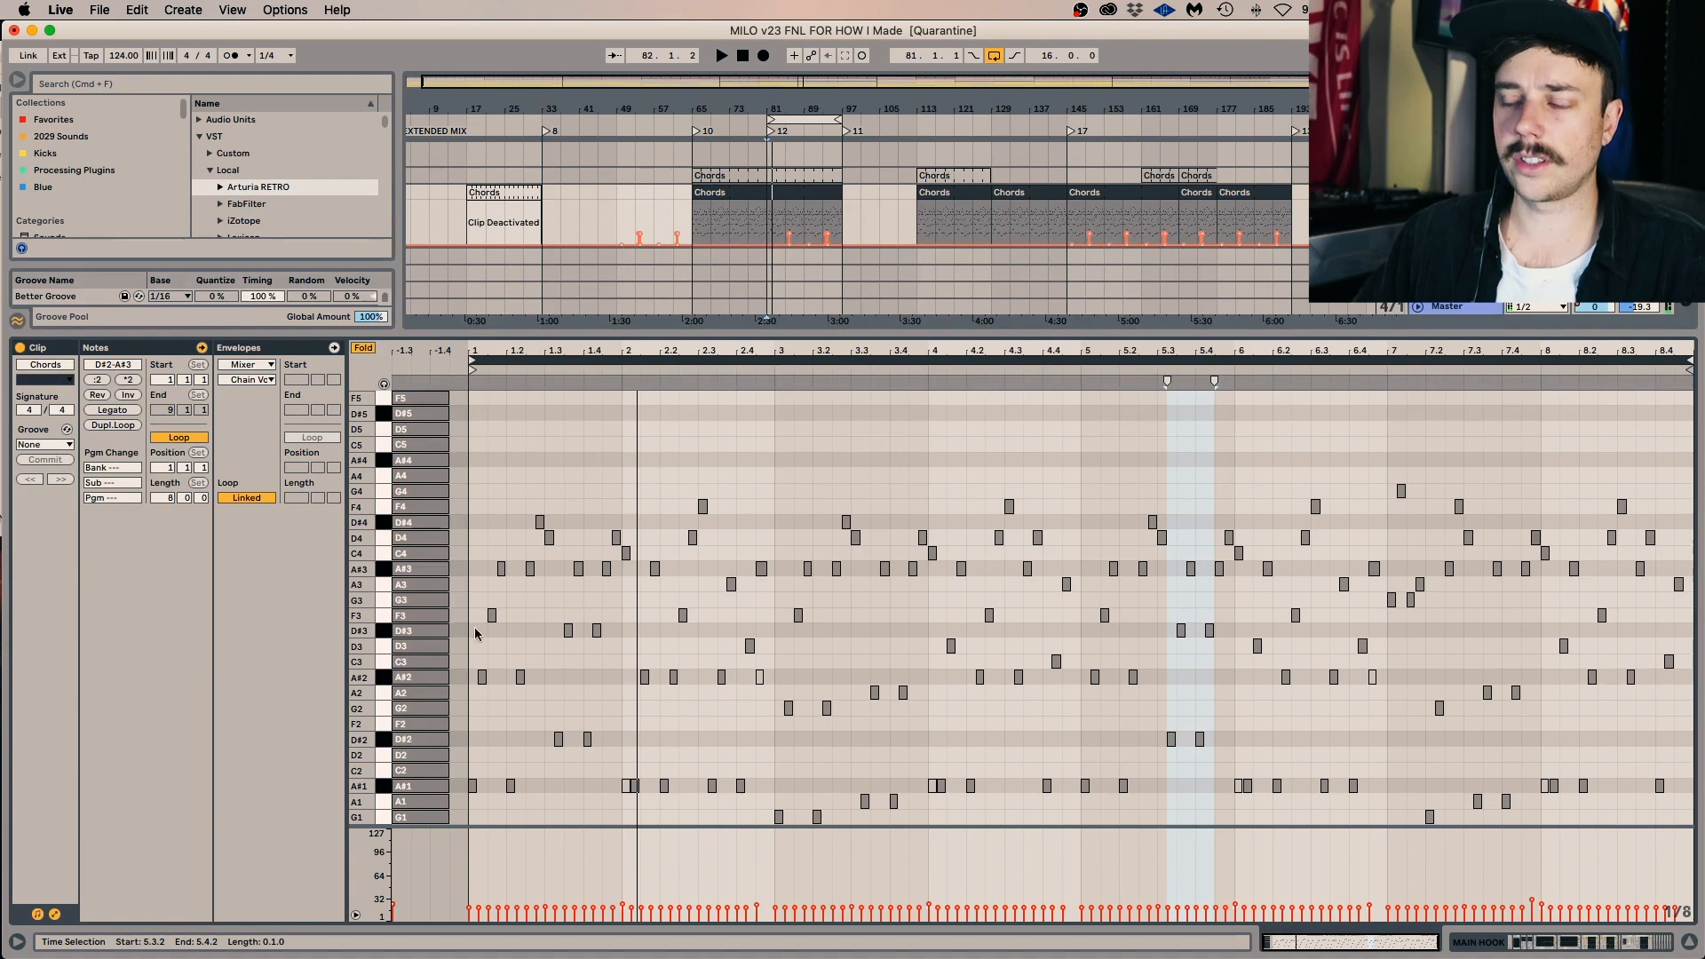
Unfold the MAIN HOOK note editor to examine the column of scale notes before bar 1, and fold it back to used notes.
{"action": "left_click", "coordinate": [362, 346]}
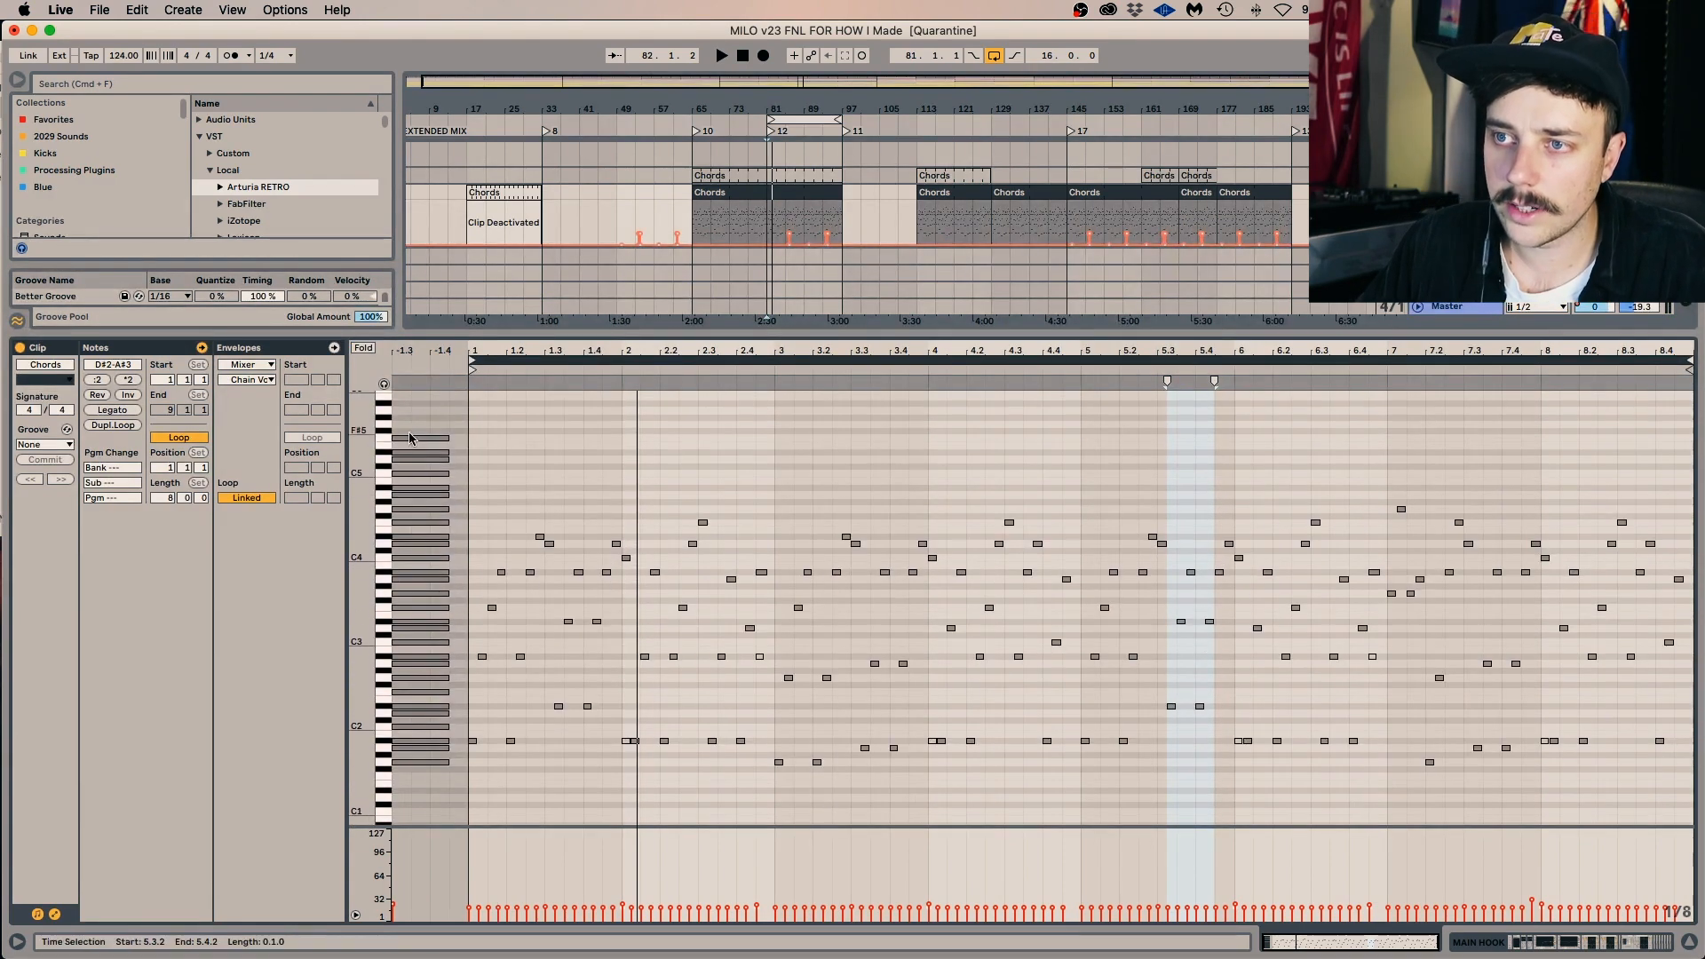
{"action": "left_click_drag", "start_coordinate": [436, 412], "coordinate": [392, 822]}
{"action": "left_click_drag", "start_coordinate": [359, 769], "coordinate": [404, 767]}
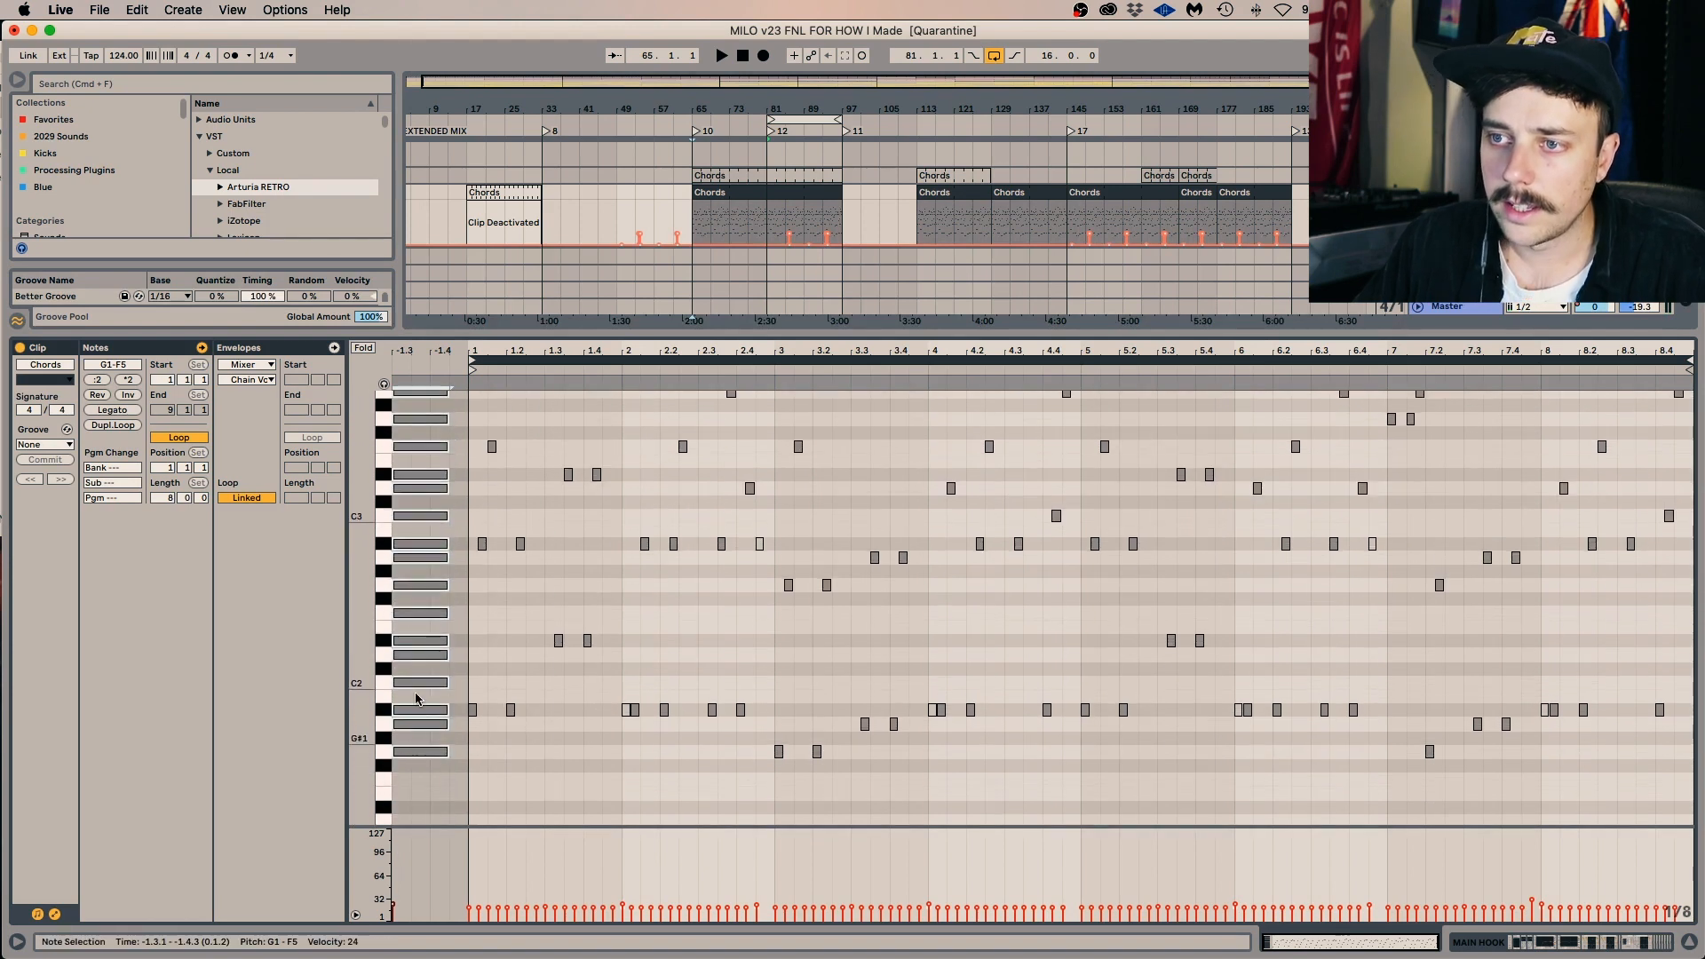
{"action": "left_click_drag", "start_coordinate": [358, 606], "coordinate": [451, 626]}
{"action": "left_click_drag", "start_coordinate": [356, 502], "coordinate": [339, 499]}
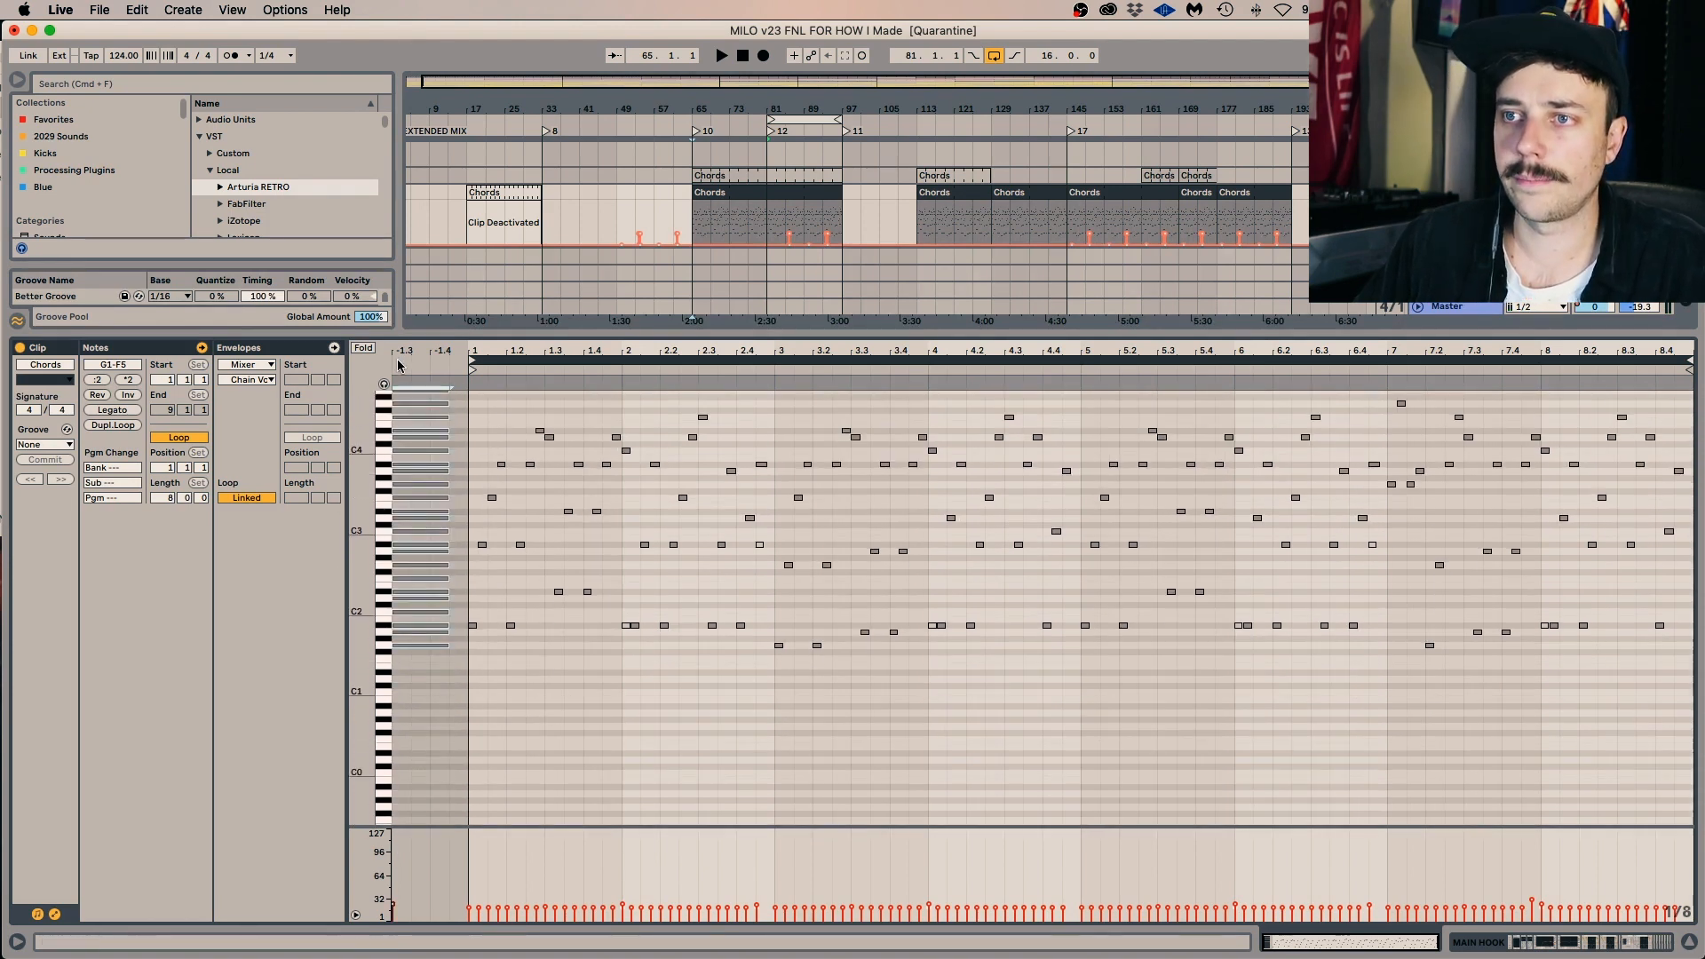
{"action": "left_click", "coordinate": [364, 347]}
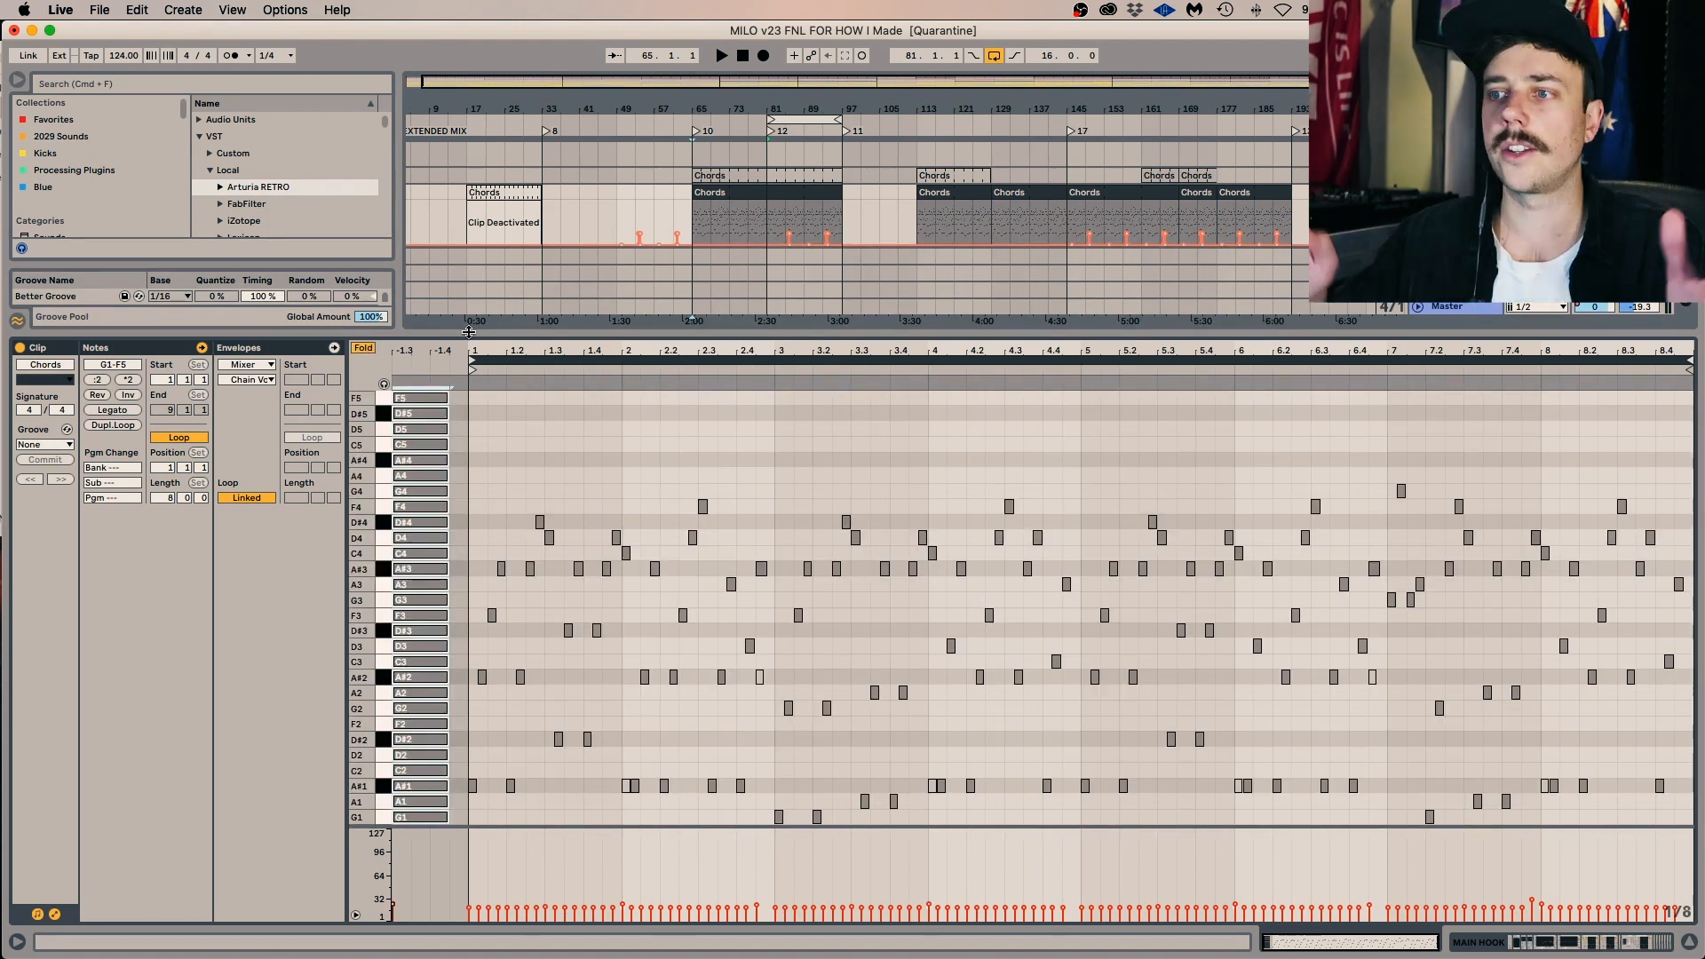
Shift the upper notes in bars 1 to 3 of the MAIN HOOK clip up two scale steps and back down to one below their original pitch.
{"action": "left_click_drag", "start_coordinate": [477, 452], "coordinate": [1224, 773]}
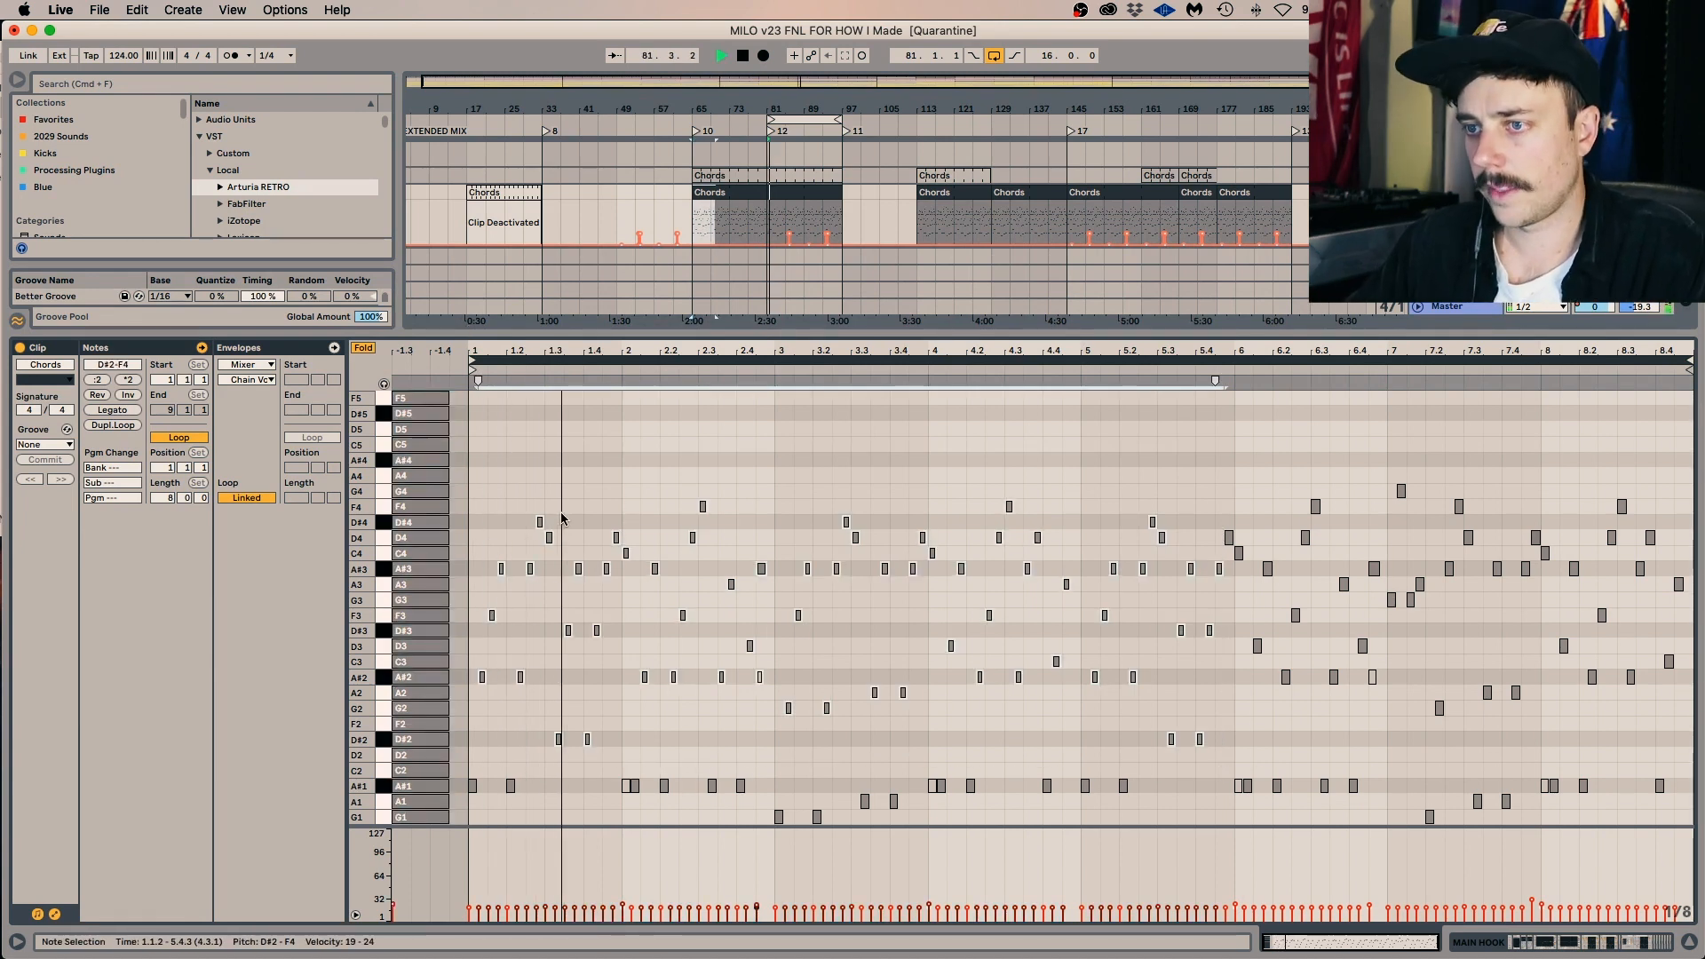
{"action": "left_click_drag", "start_coordinate": [506, 476], "coordinate": [803, 662]}
{"action": "key", "text": "Up"}
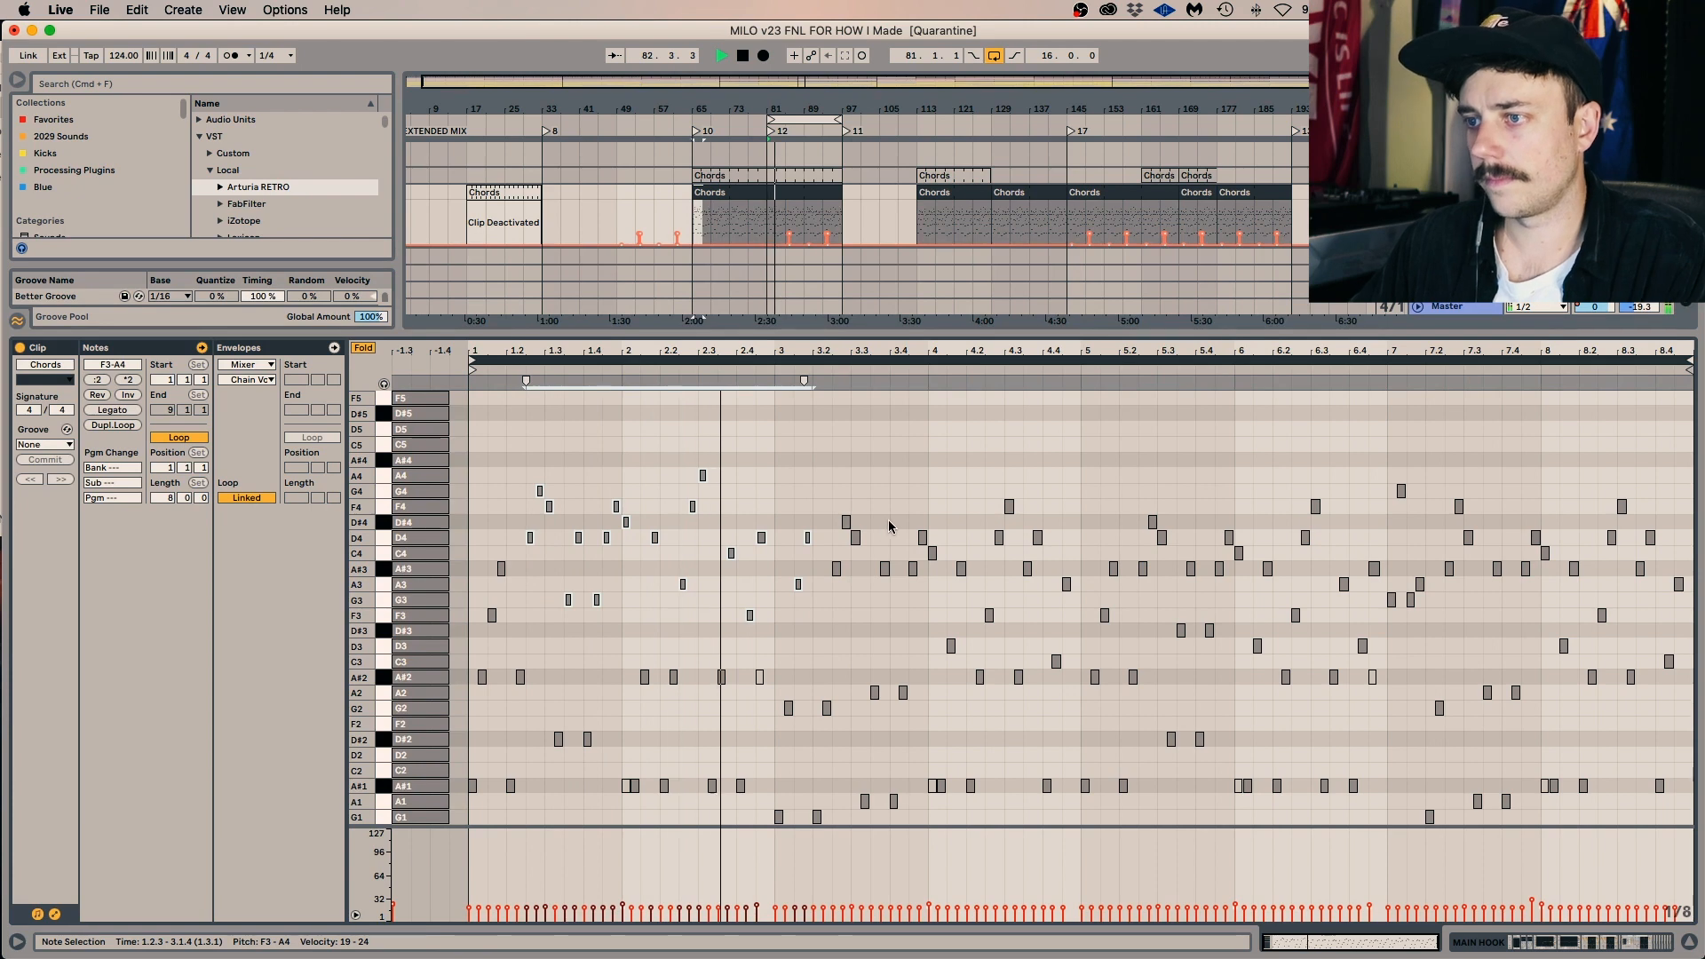
{"action": "key", "text": "Down"}
{"action": "key", "text": "Down"}
Shift the upper notes from 3.2.4 to the clip's end up and down the scale, ending one step above their original pitch, and restart playback.
{"action": "left_click_drag", "start_coordinate": [840, 428], "coordinate": [1687, 762]}
{"action": "key", "text": "Up"}
{"action": "key", "text": "Up"}
{"action": "key", "text": "Down"}
{"action": "key", "text": "Down"}
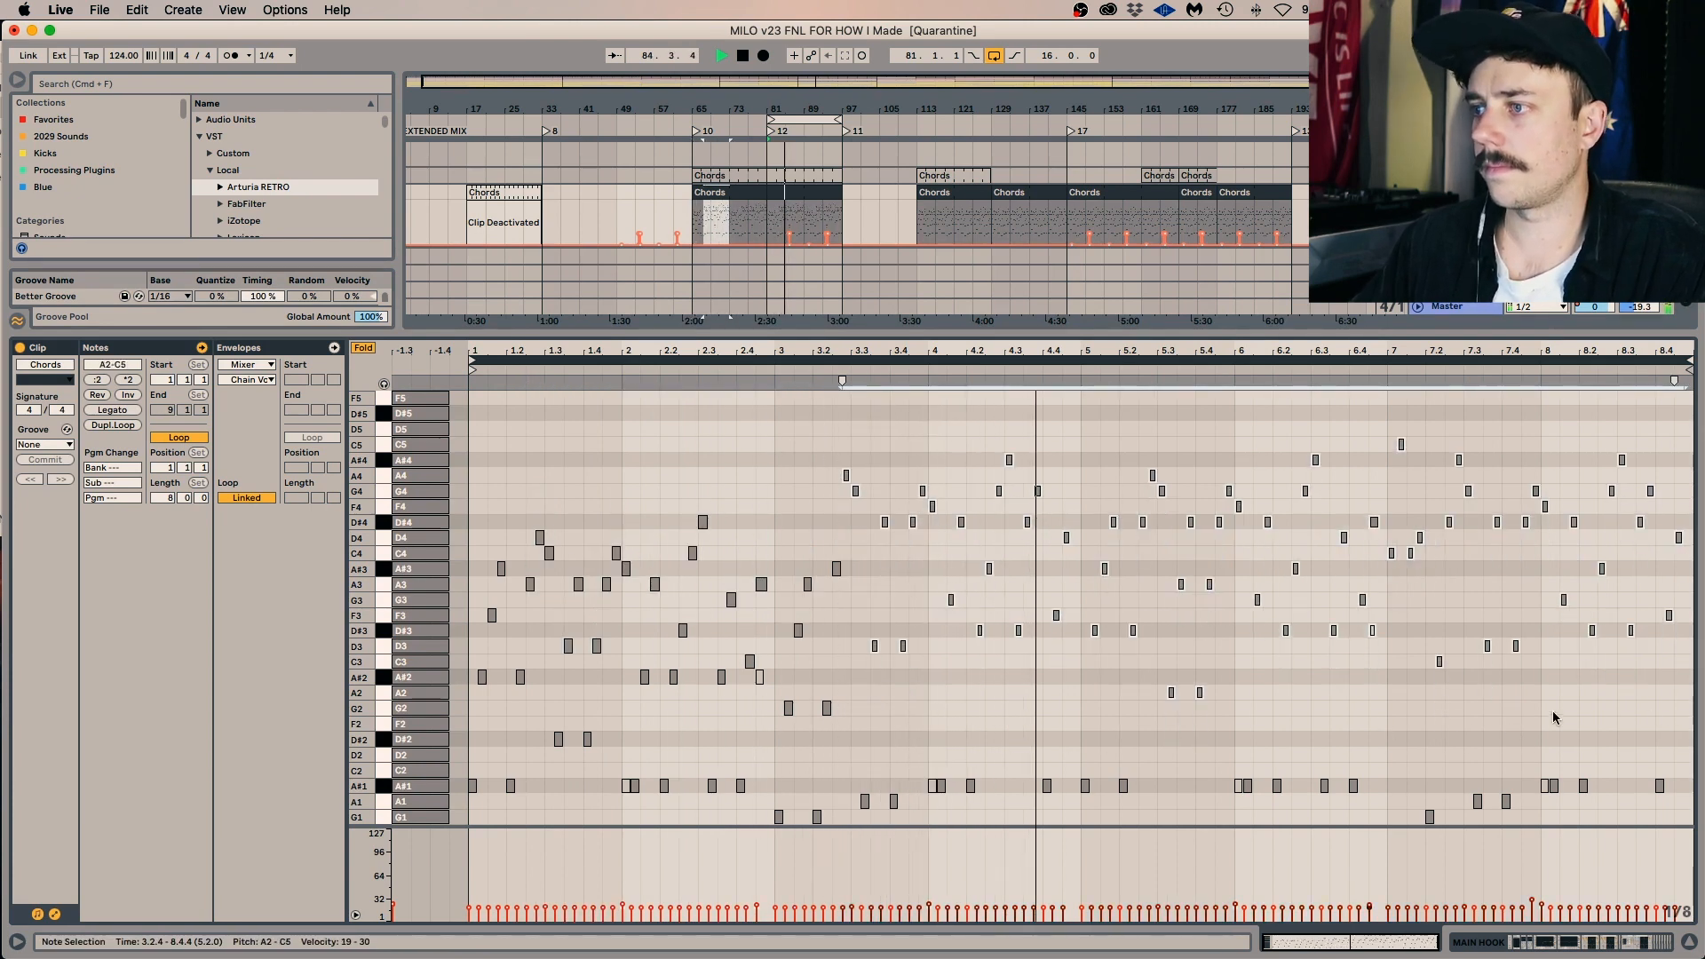
{"action": "key", "text": "Down"}
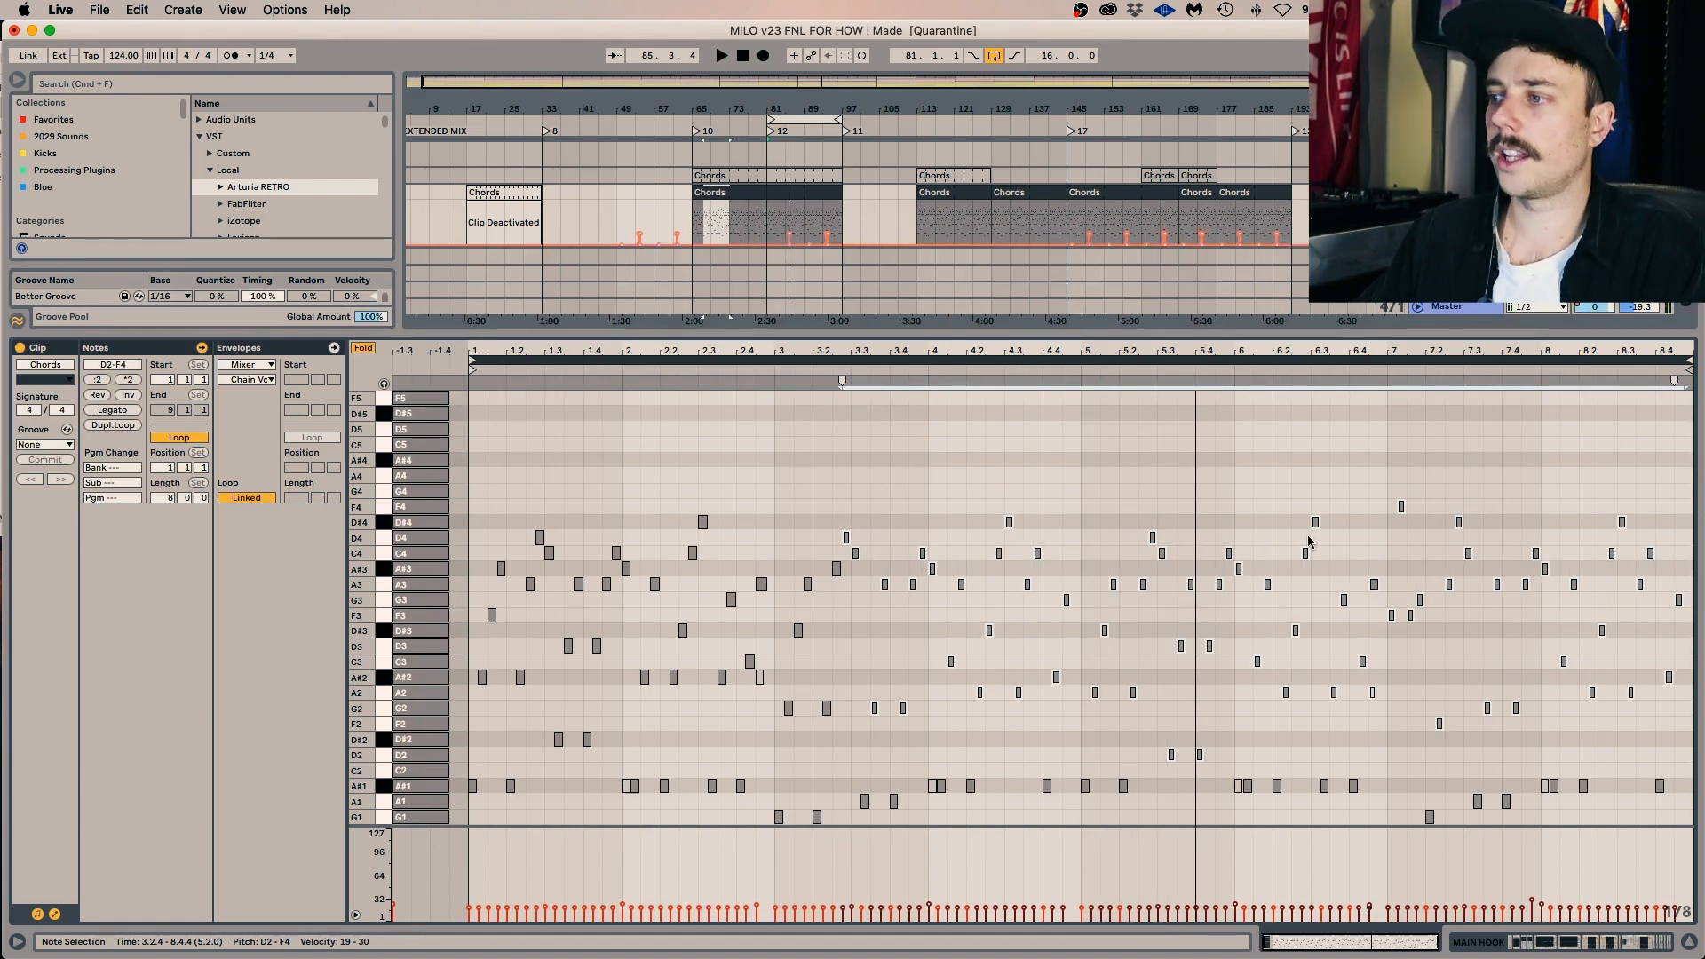
{"action": "key", "text": "Up"}
{"action": "key", "text": "space"}
{"action": "key", "text": "Up"}
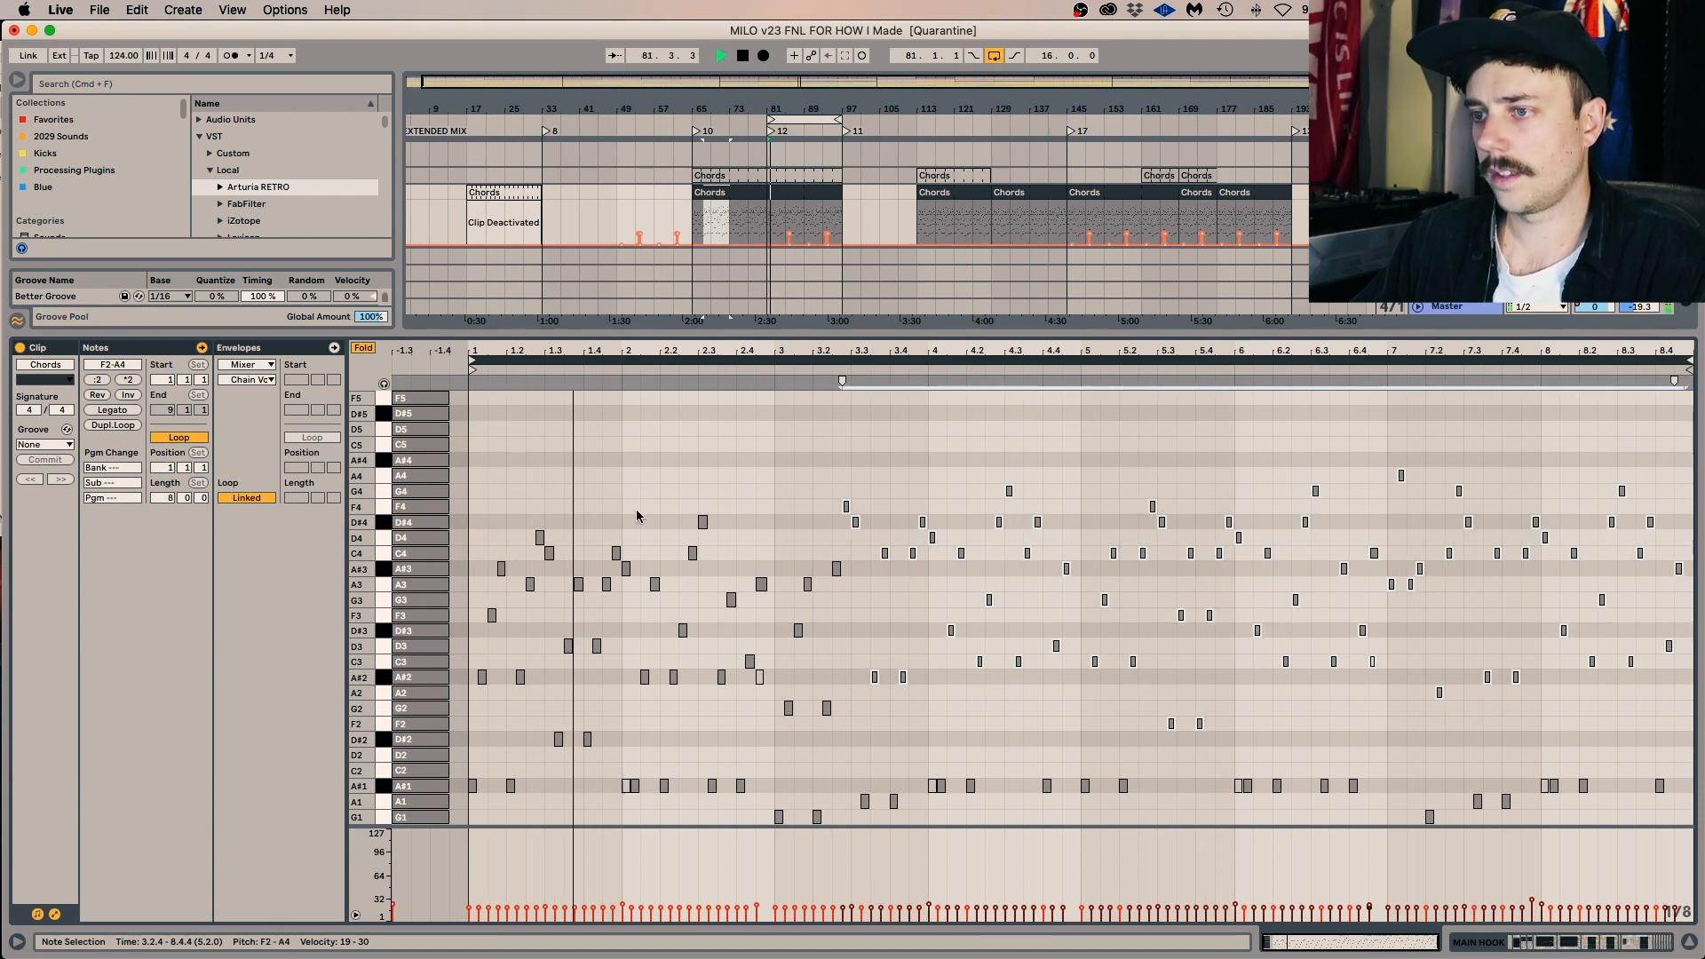
Raise the upper notes in bar 2 of the clip by two scale steps and stop playback.
{"action": "left_click_drag", "start_coordinate": [624, 507], "coordinate": [779, 621]}
{"action": "key", "text": "Up"}
{"action": "key", "text": "Up"}
{"action": "key", "text": "space"}
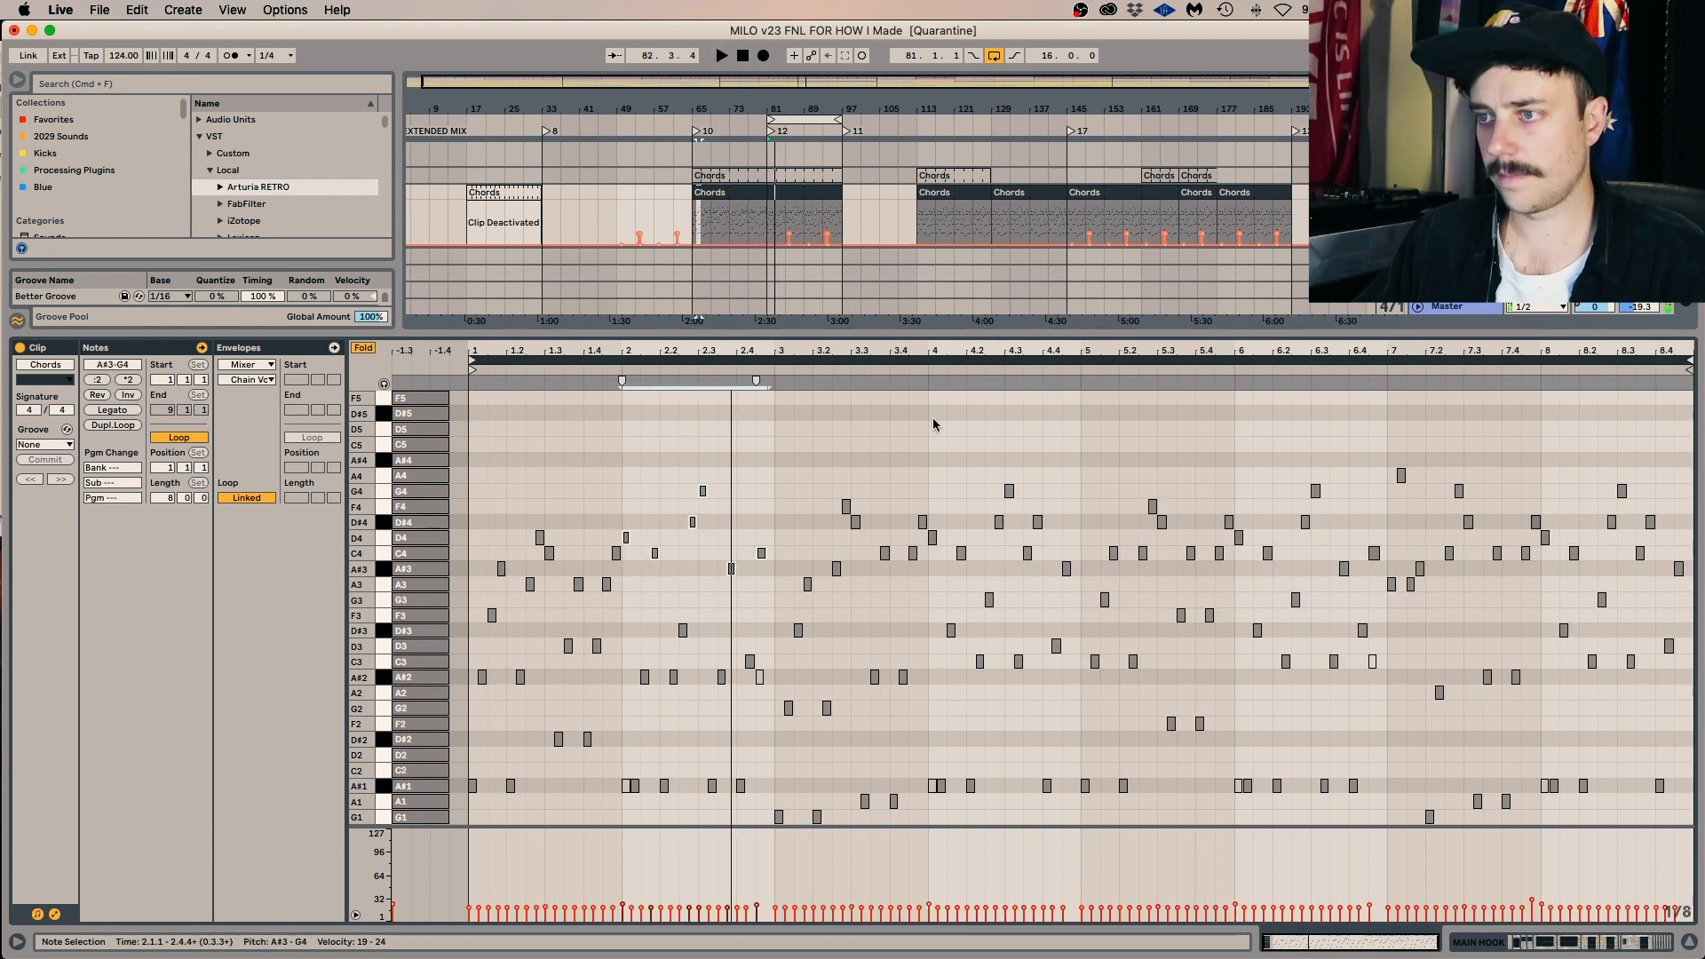
Undo the experimental pitch shifts in the MAIN HOOK clip, replay it from bar 81 and hide the note editor.
{"action": "left_click", "coordinate": [929, 421]}
{"action": "key", "text": "super+z"}
{"action": "key", "text": "space"}
{"action": "left_click", "coordinate": [1689, 941]}
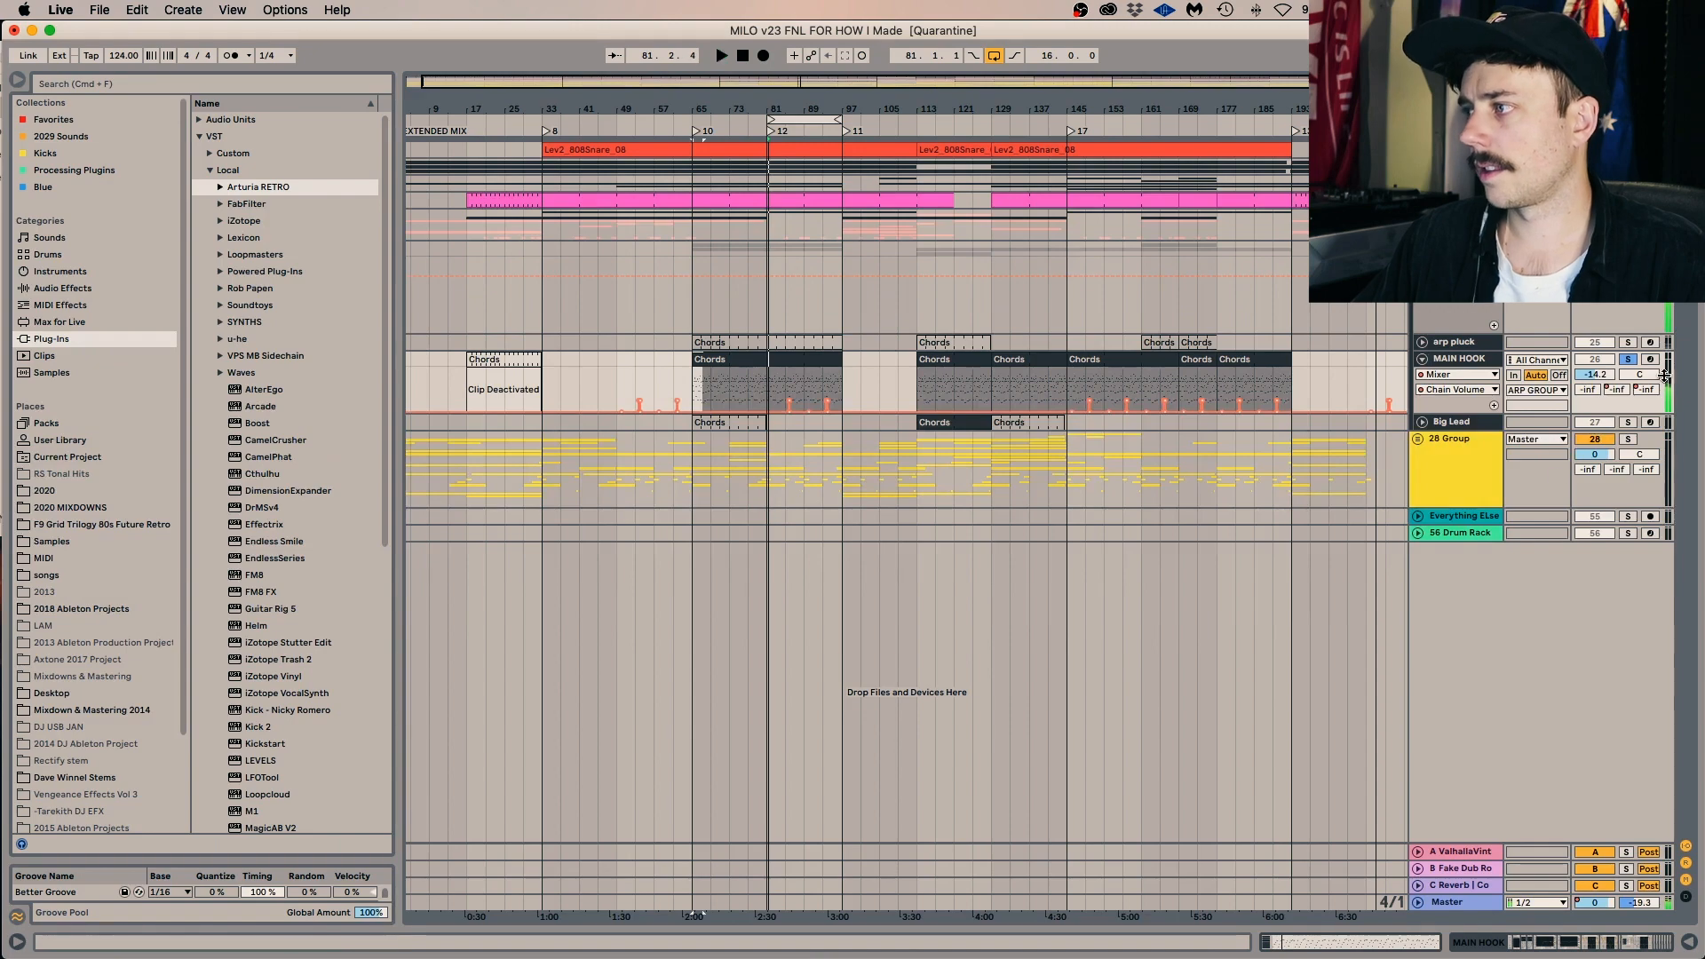
Inspect the MA Log Drum preset and neighbouring sounds in MAIN HOOK's Nexus instrument, and arm the track for recording.
{"action": "double_click", "coordinate": [1485, 361]}
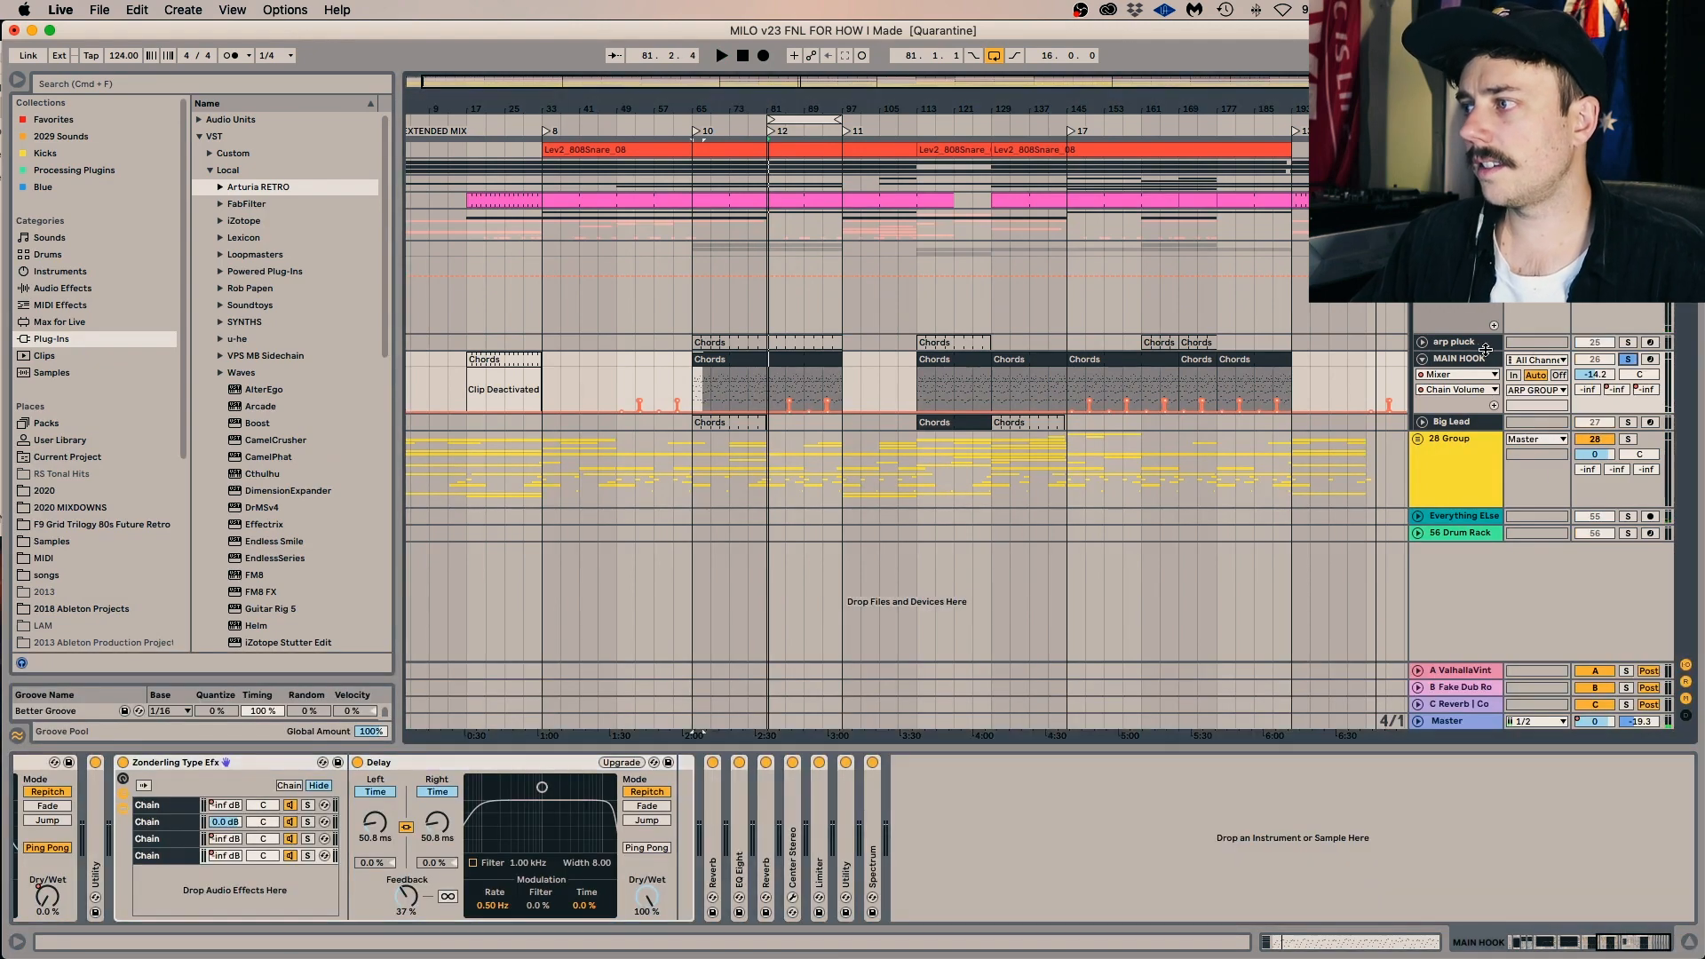
{"action": "left_click_drag", "start_coordinate": [1630, 947], "coordinate": [80, 611]}
{"action": "left_click", "coordinate": [138, 763]}
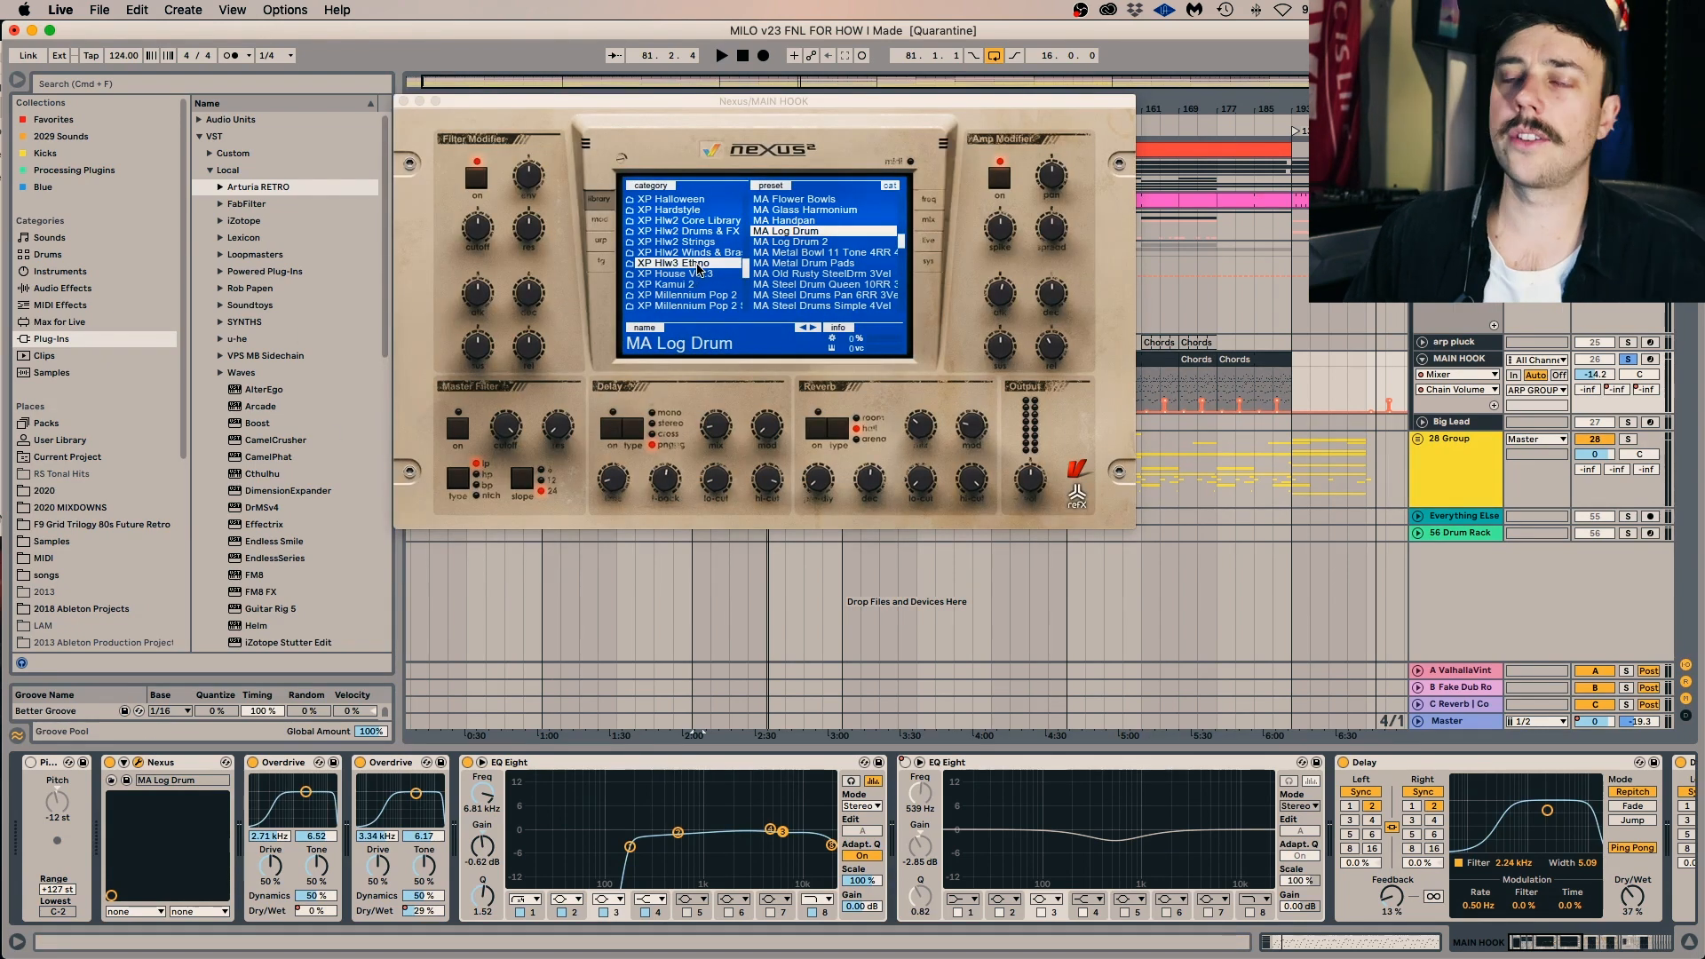
{"action": "scroll", "coordinate": [853, 279], "scroll_direction": "up", "scroll_amount": 3}
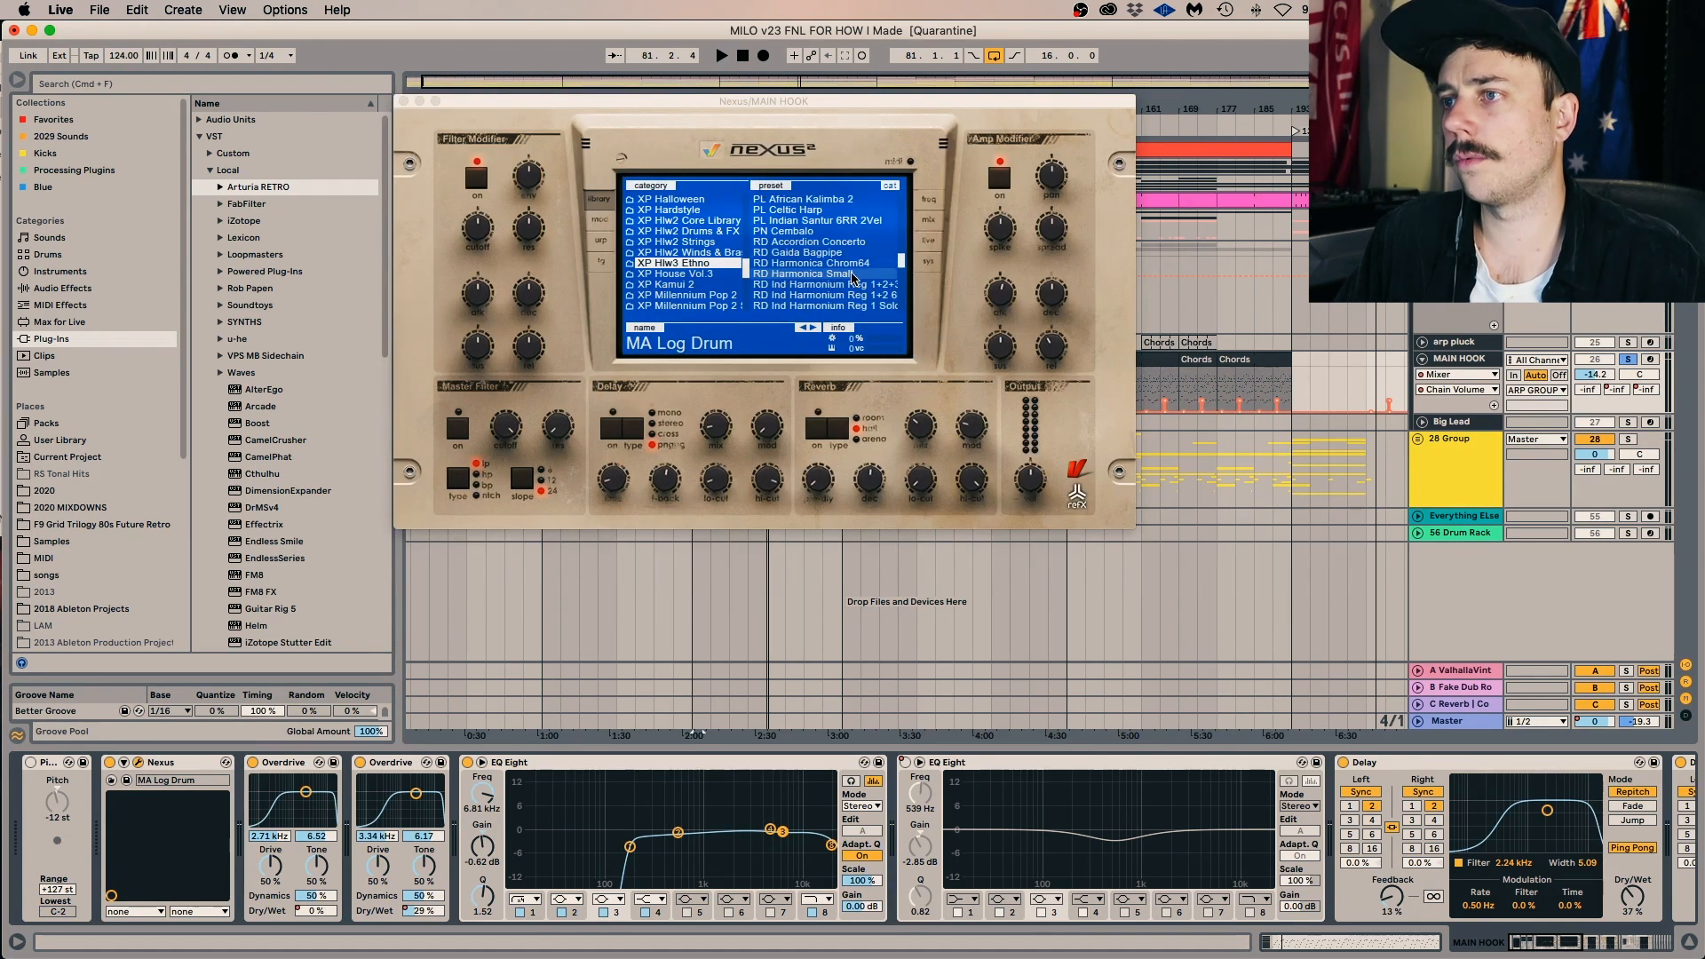
{"action": "left_click", "coordinate": [1649, 359]}
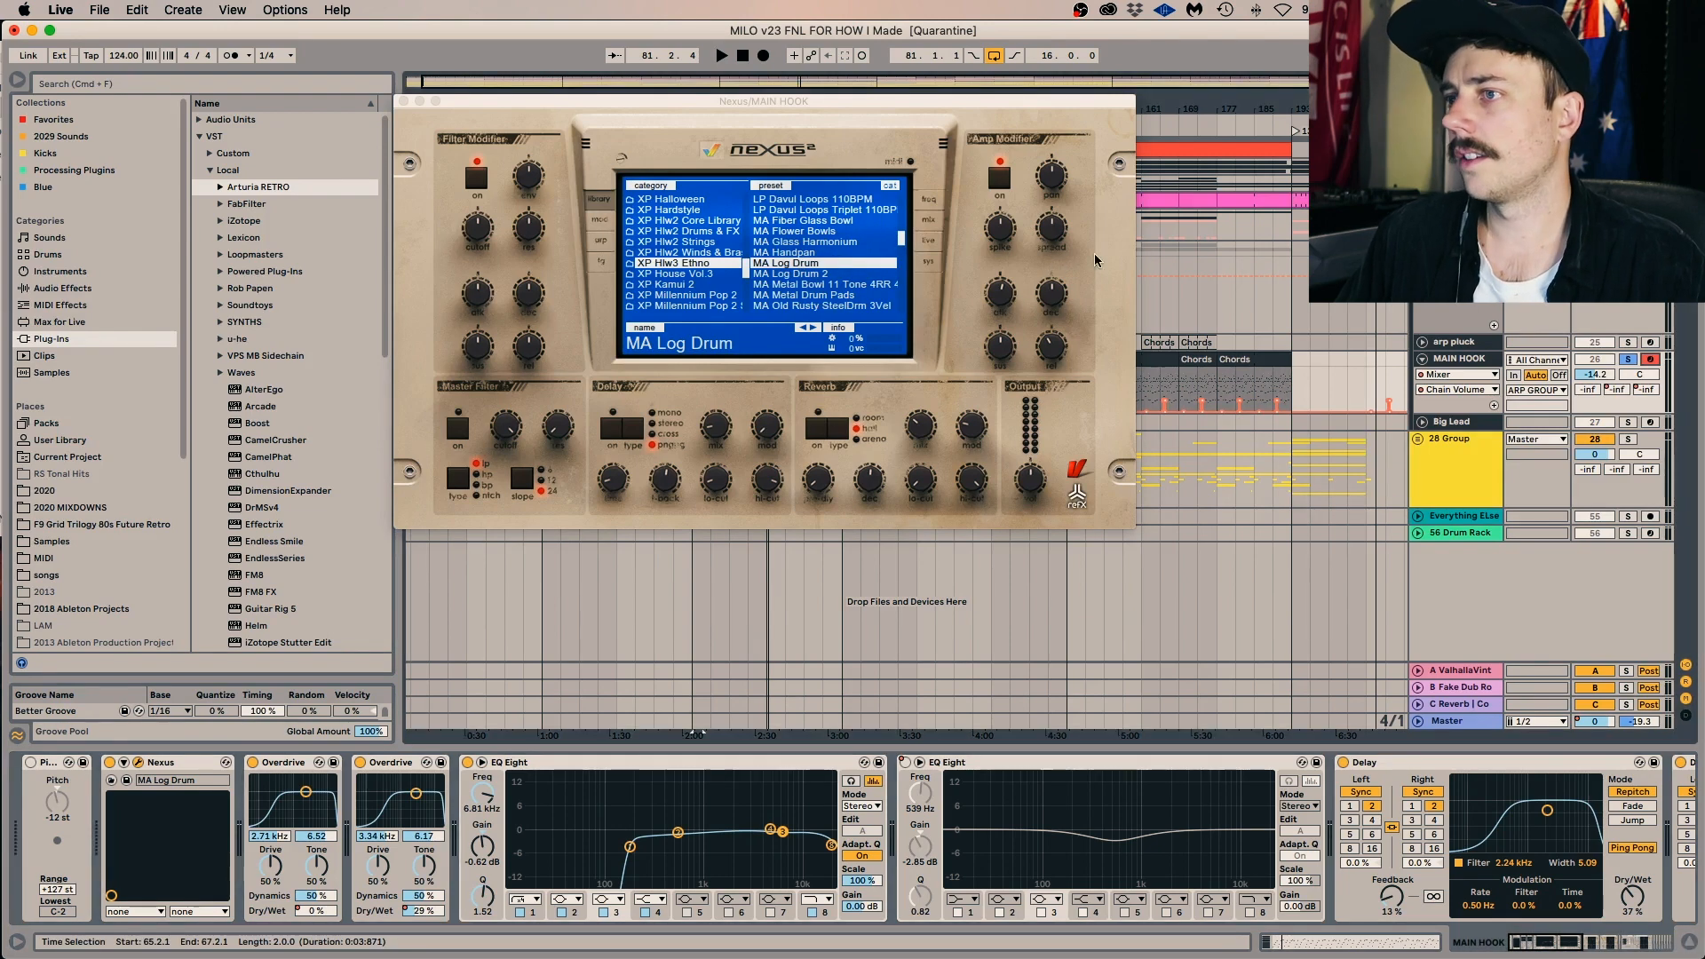
Inspect MAIN HOOK's two Overdrive effects, switching the first one off and back on.
{"action": "left_click", "coordinate": [778, 264]}
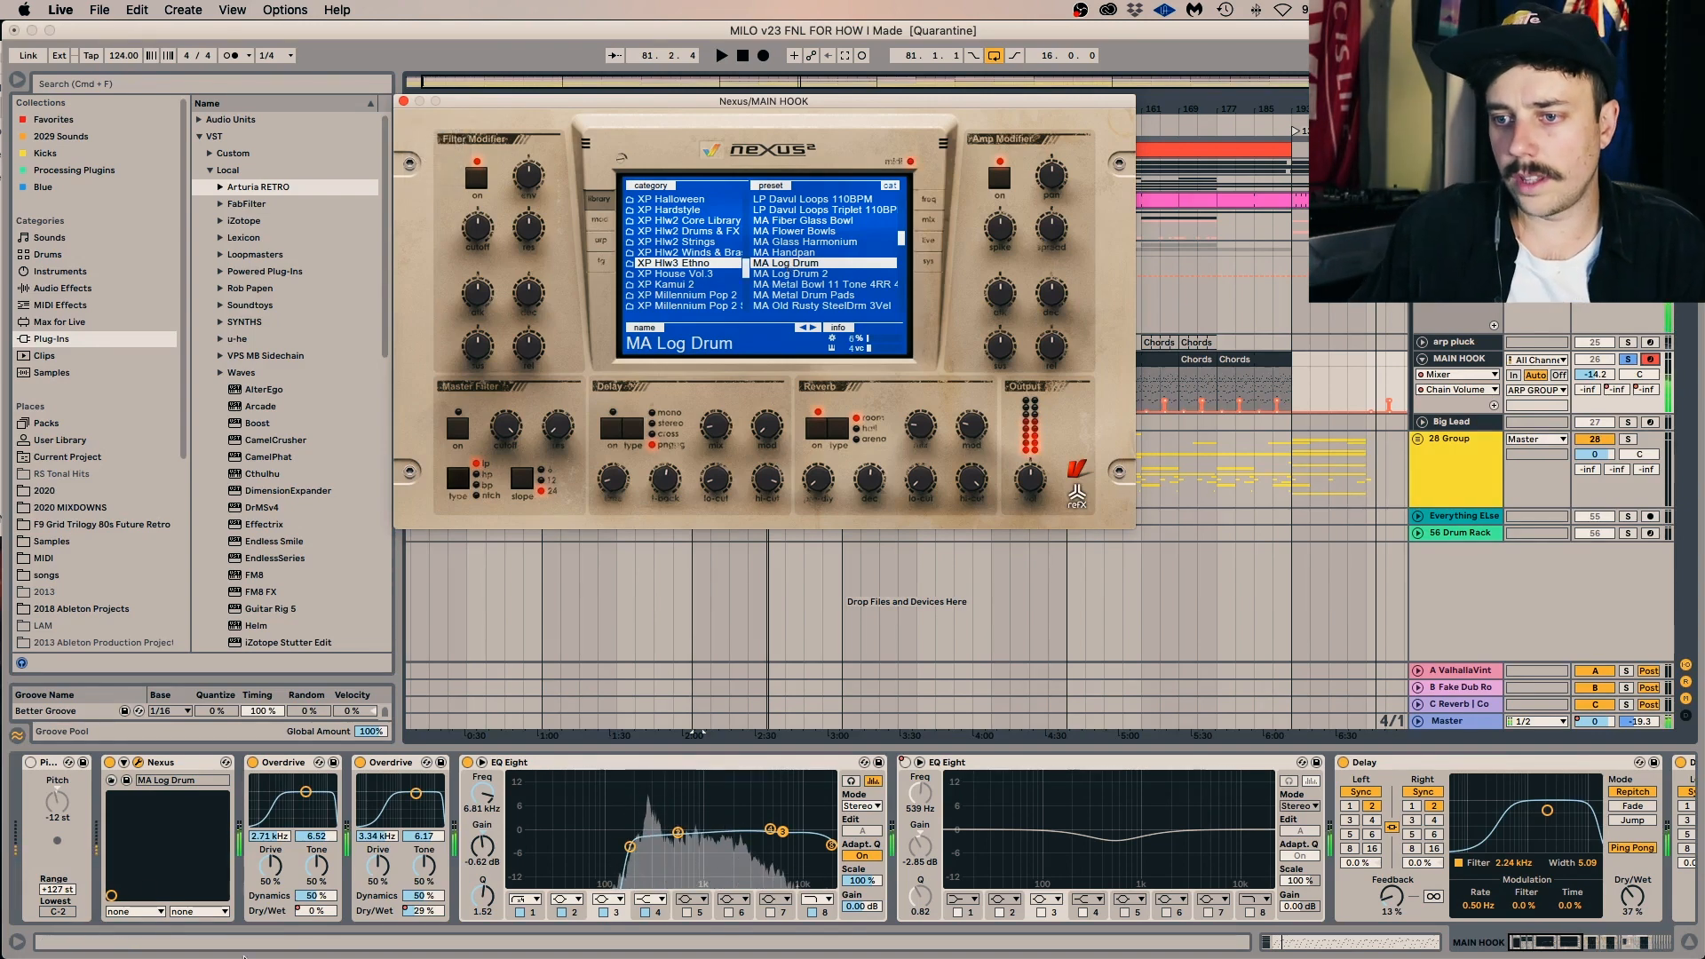
{"action": "left_click", "coordinate": [366, 764]}
{"action": "left_click", "coordinate": [253, 763]}
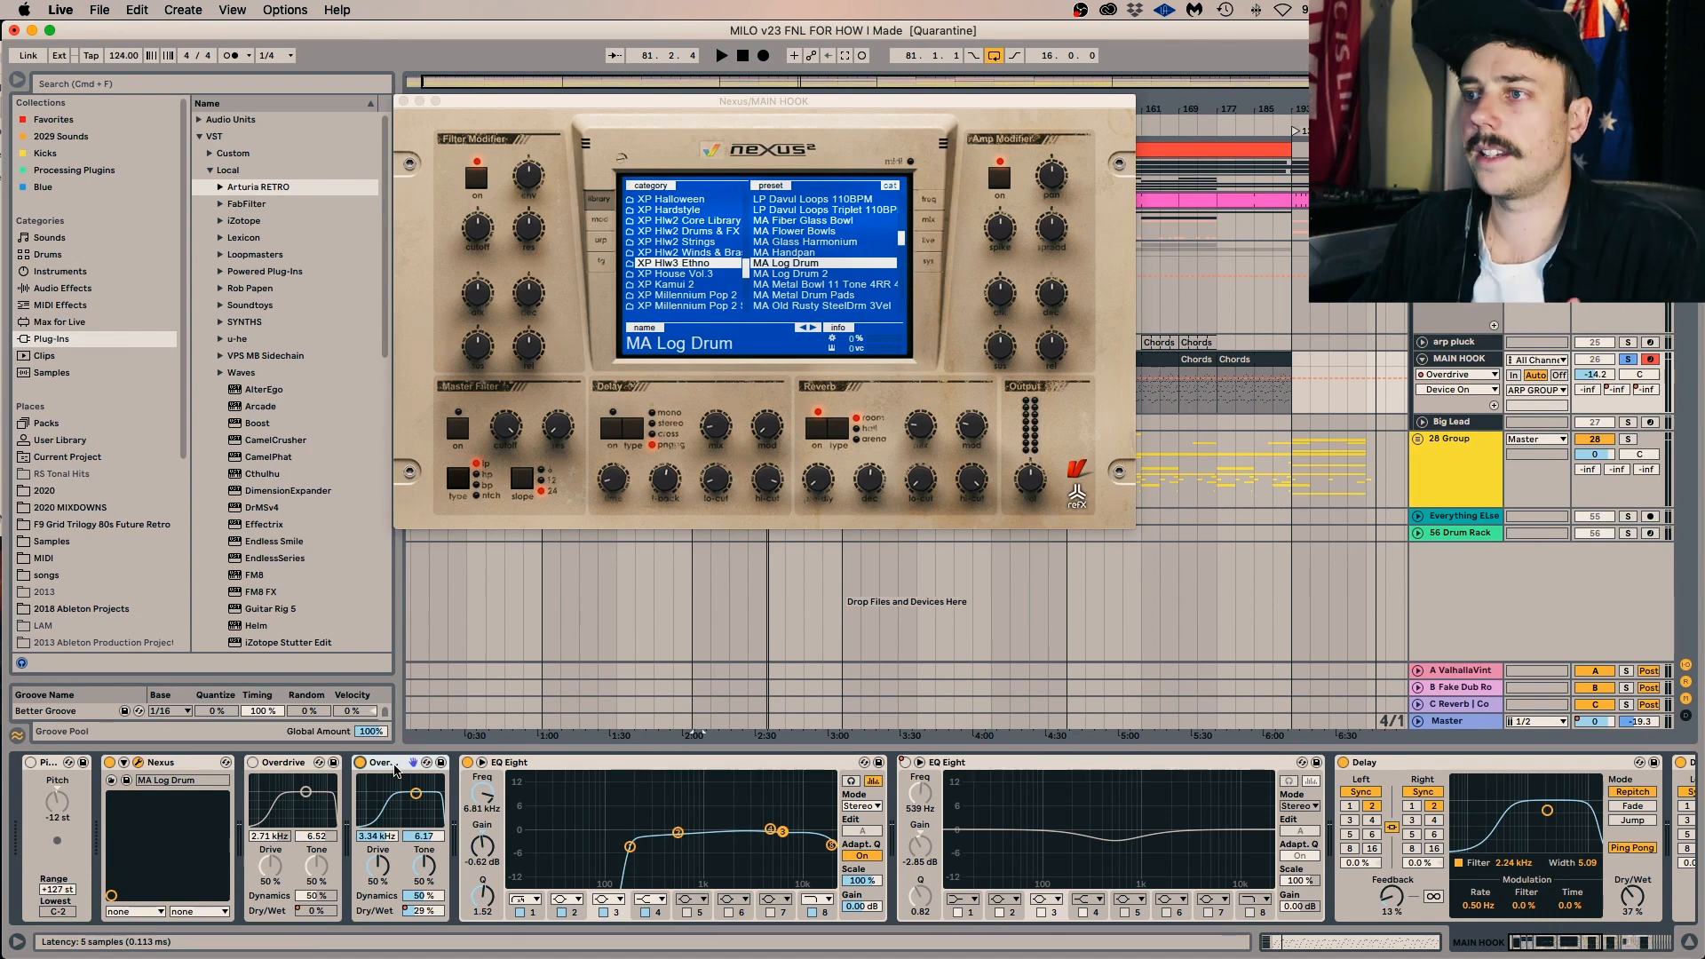
{"action": "left_click", "coordinate": [253, 762]}
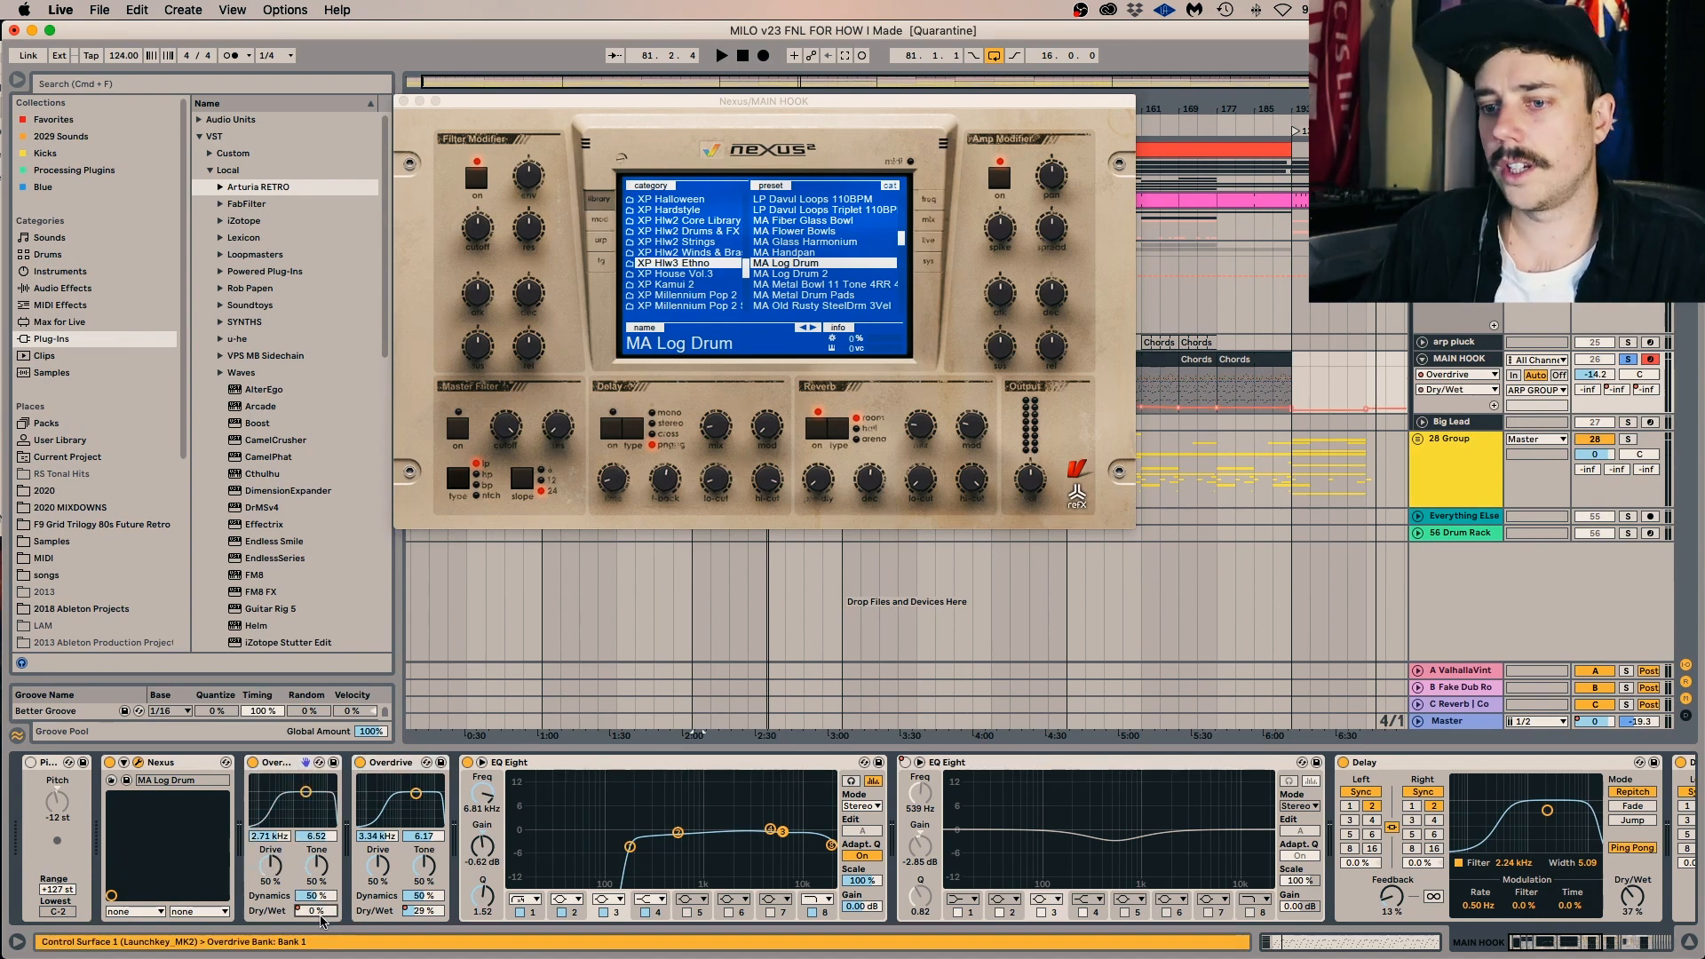
Move the Nexus window clear of the arrangement and play MAIN HOOK from bar 77 to check its Overdrive Dry/Wet automation.
{"action": "left_click_drag", "start_coordinate": [611, 103], "coordinate": [737, 711]}
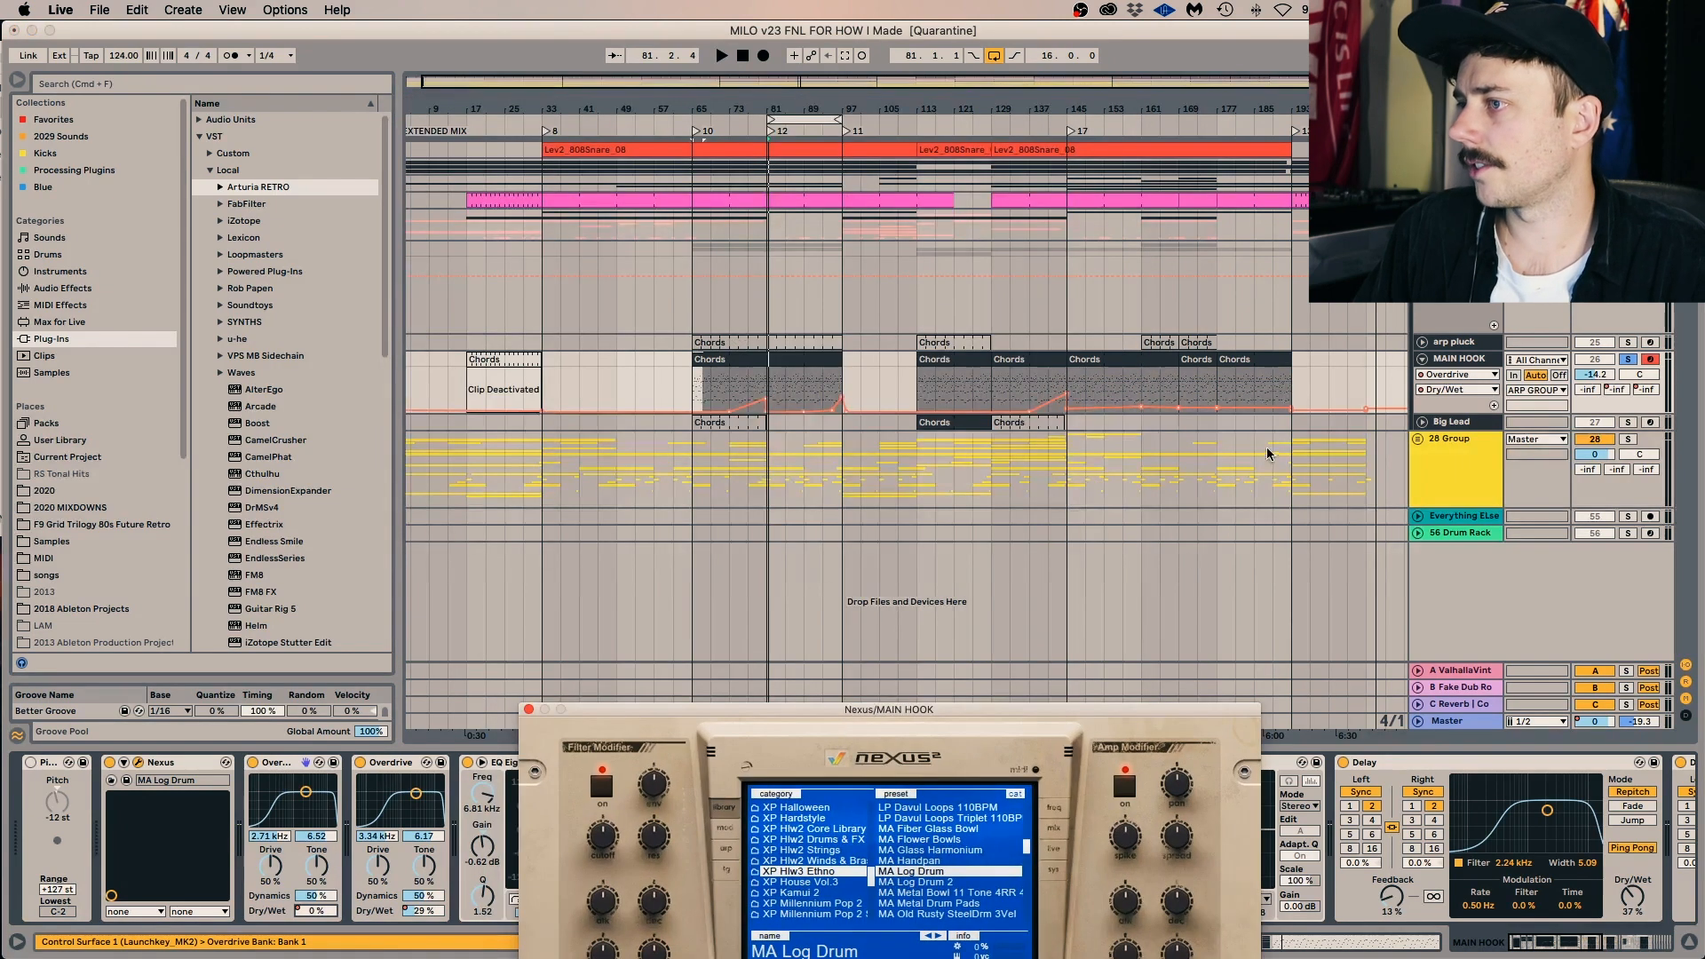
{"action": "left_click", "coordinate": [1453, 363]}
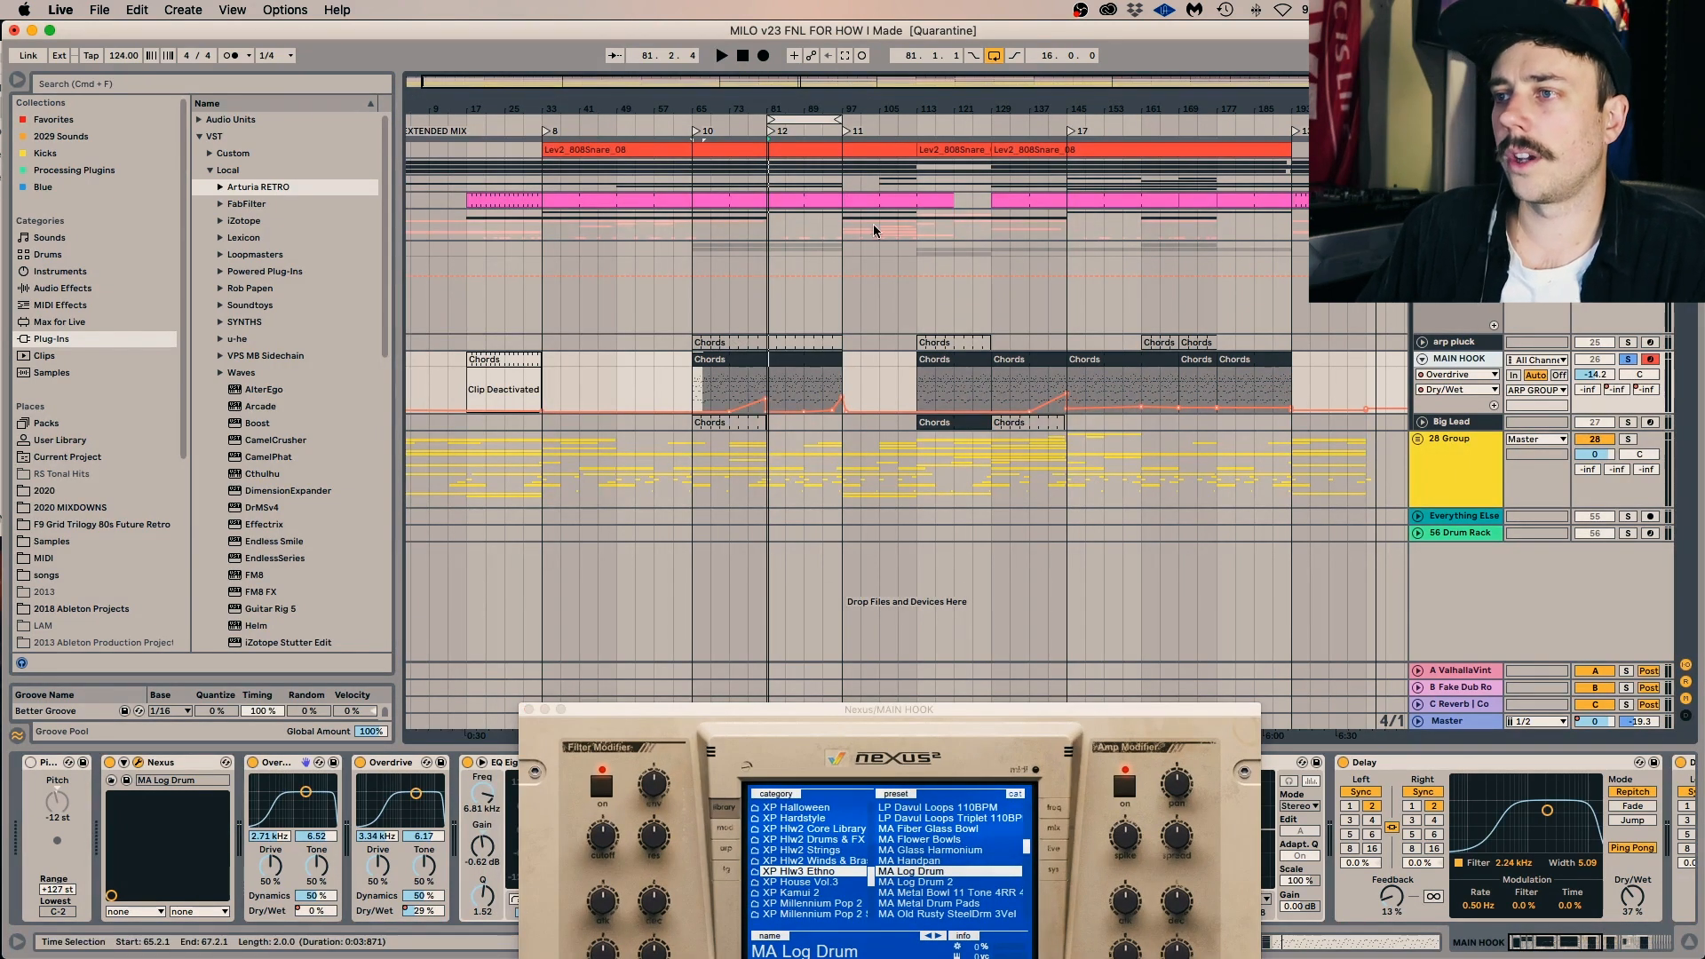
{"action": "left_click_drag", "start_coordinate": [755, 109], "coordinate": [748, 233]}
{"action": "left_click", "coordinate": [711, 394]}
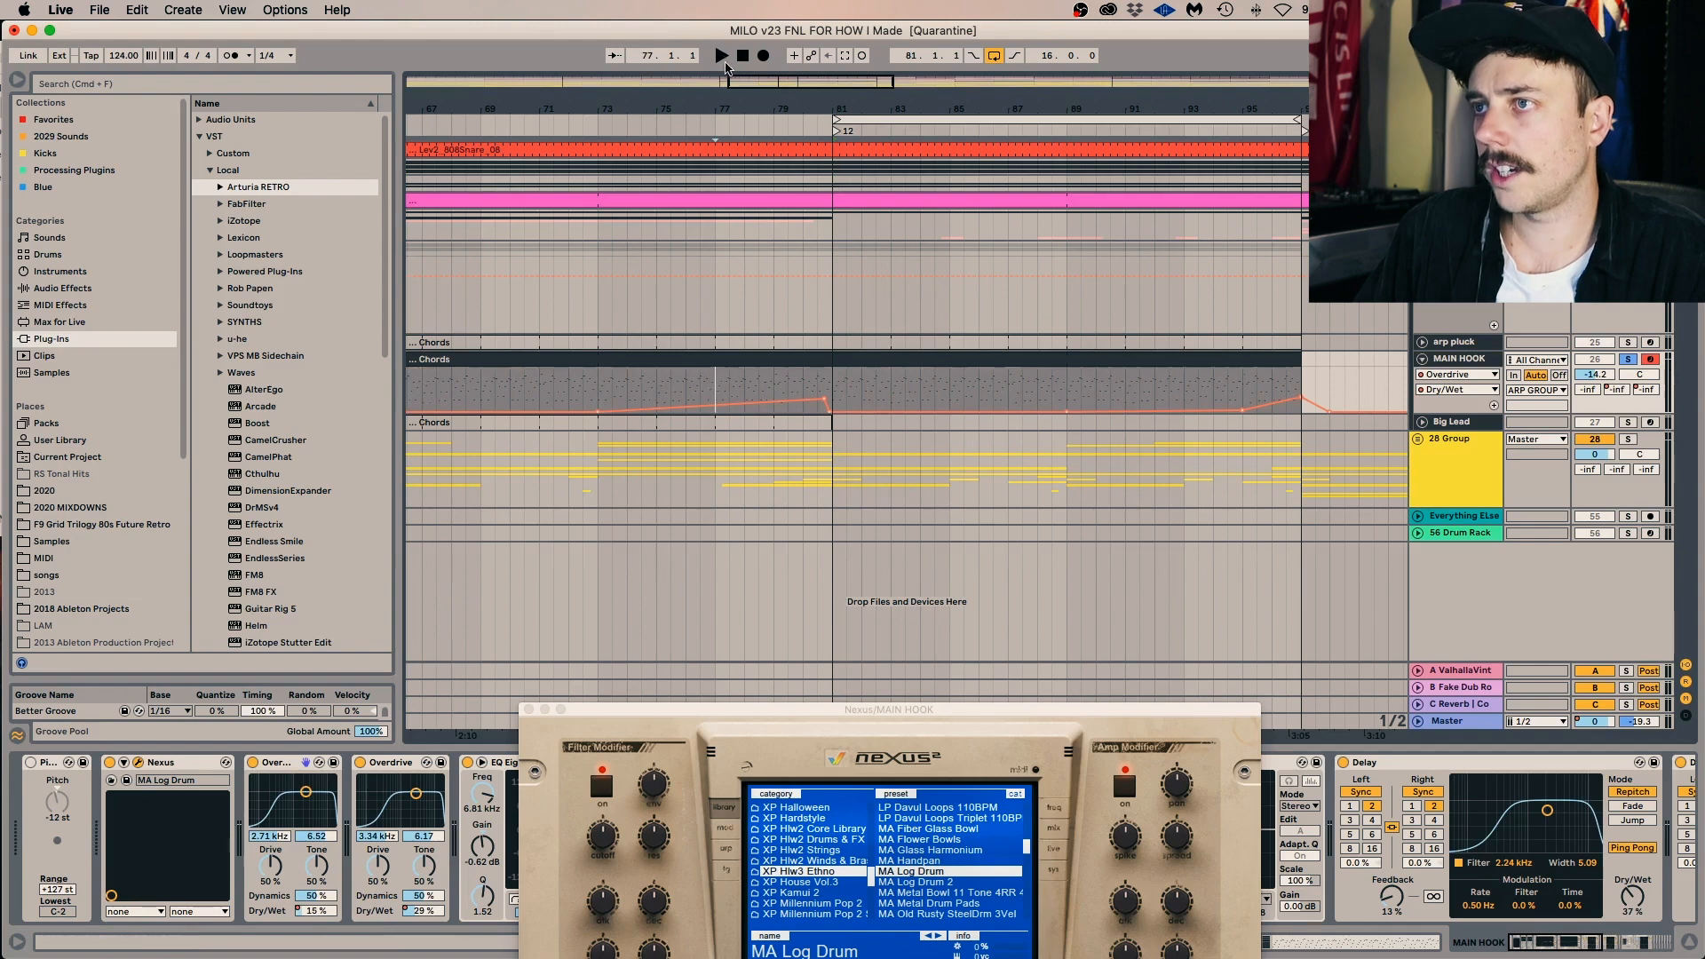
{"action": "left_click_drag", "start_coordinate": [709, 95], "coordinate": [705, 35]}
{"action": "key", "text": "space"}
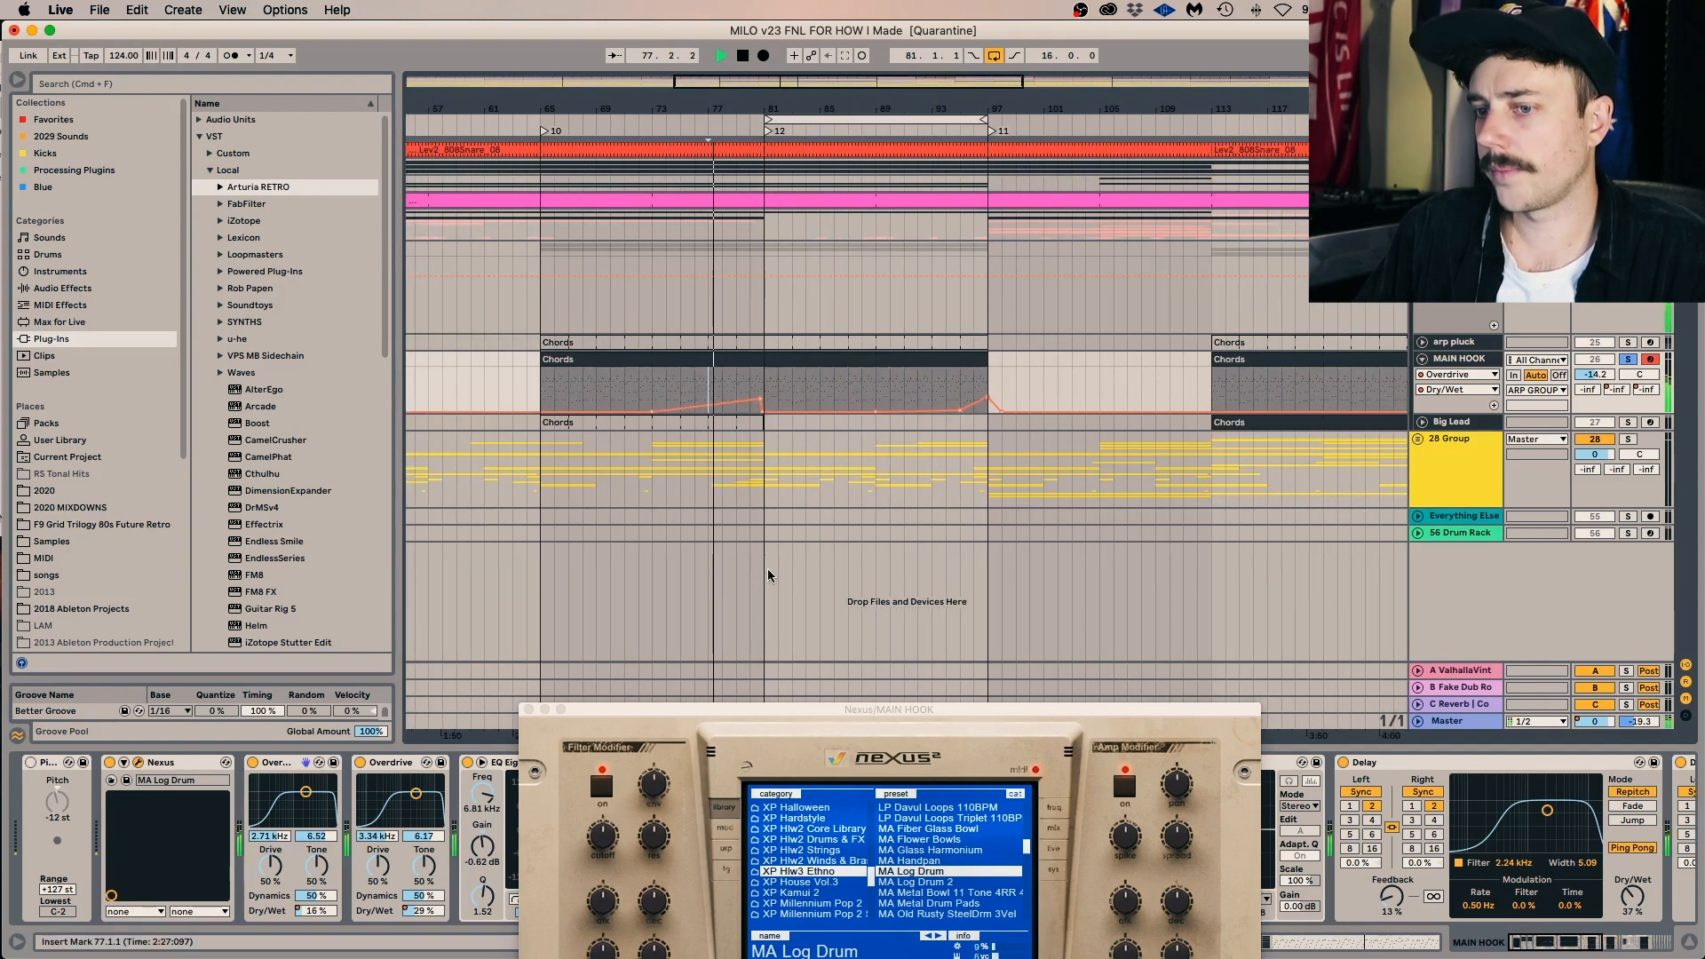
Try the first Overdrive's Dry/Wet up to 77% during playback, bring it back down and re-enable its automation.
{"action": "left_click_drag", "start_coordinate": [315, 911], "coordinate": [312, 909]}
{"action": "right_click", "coordinate": [312, 909]}
{"action": "left_click", "coordinate": [352, 901]}
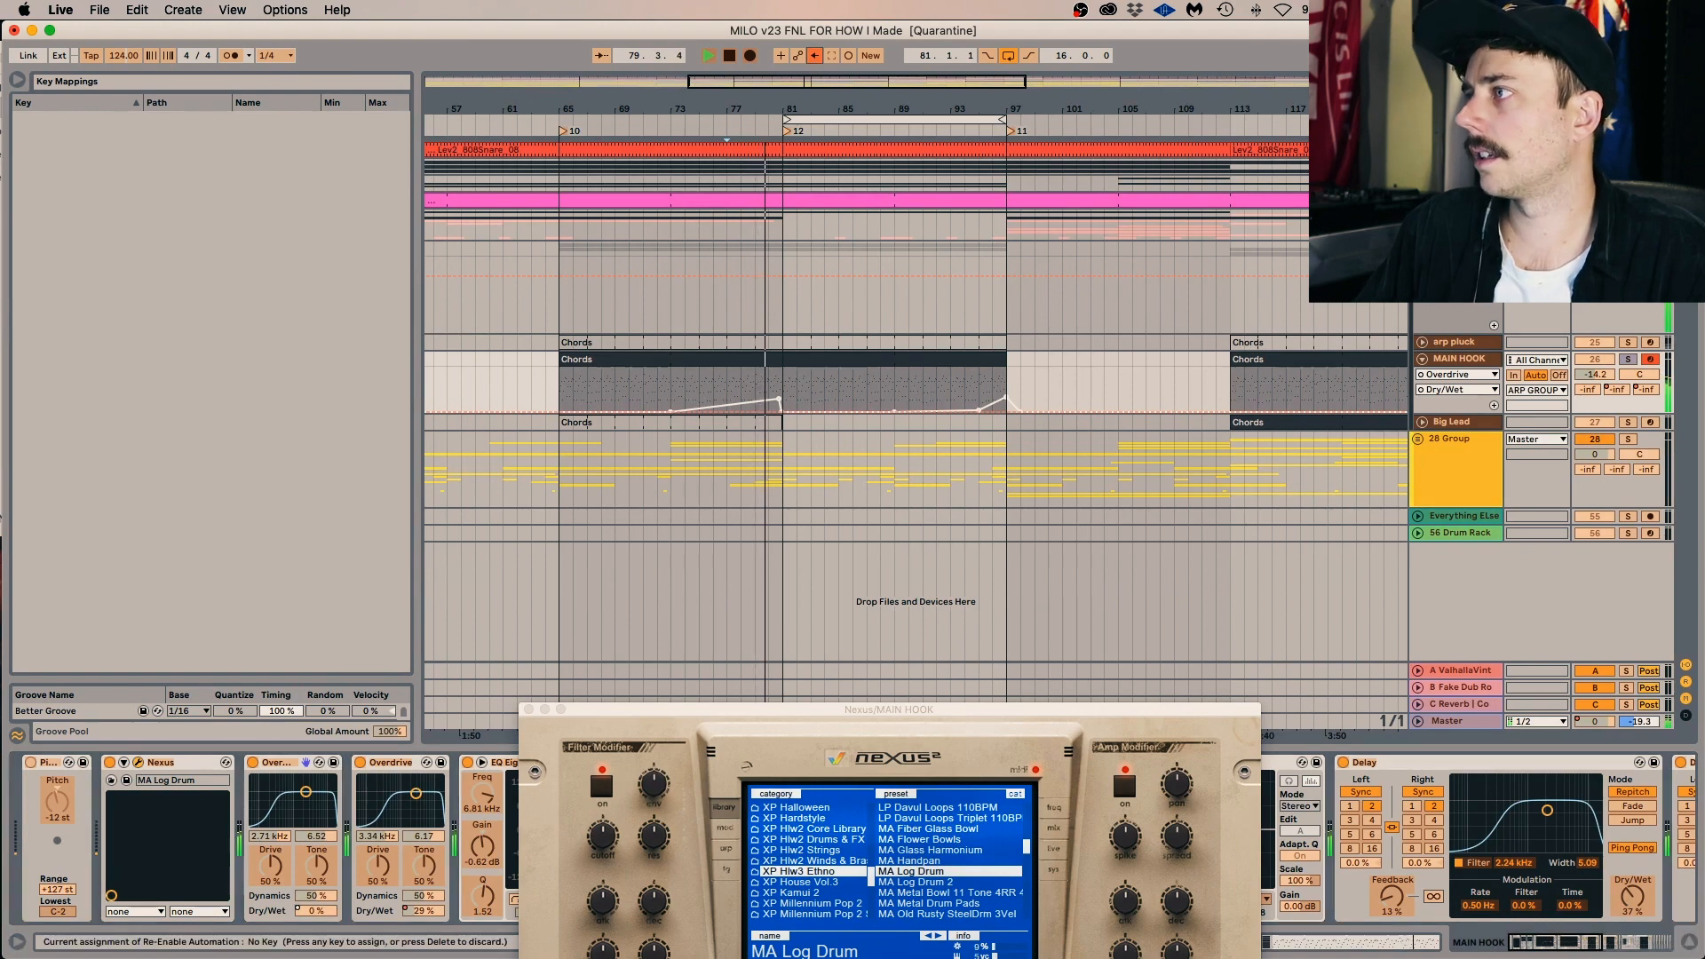
{"action": "key", "text": "super+k"}
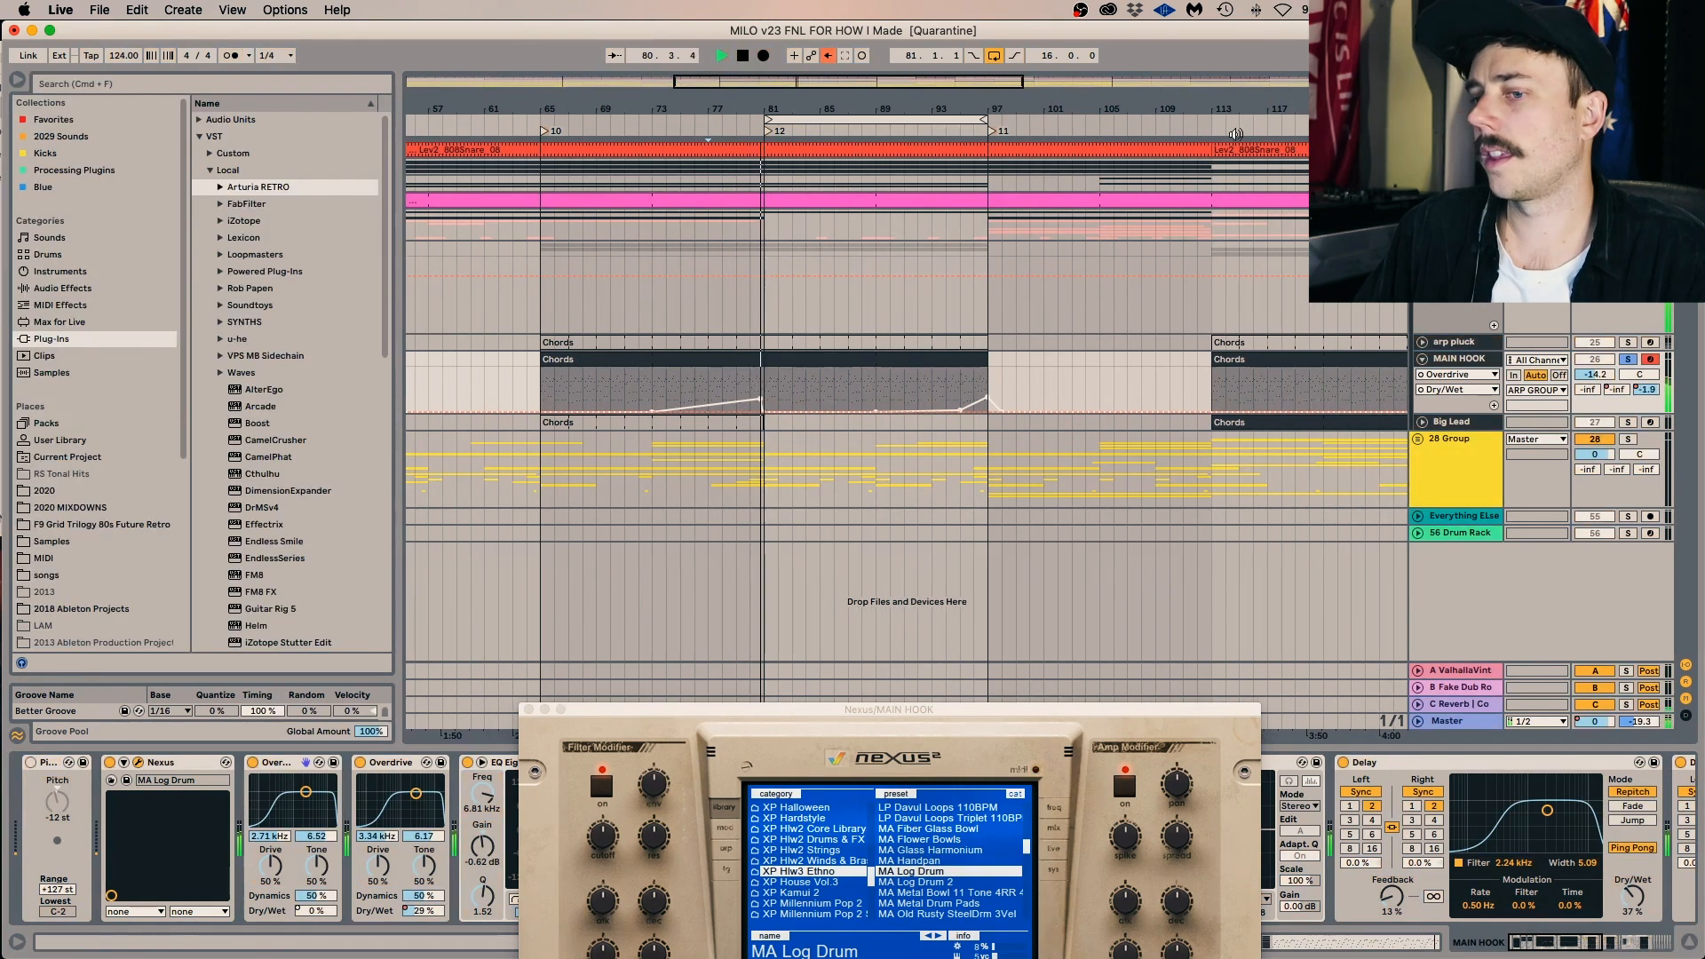
{"action": "left_click_drag", "start_coordinate": [315, 911], "coordinate": [315, 843]}
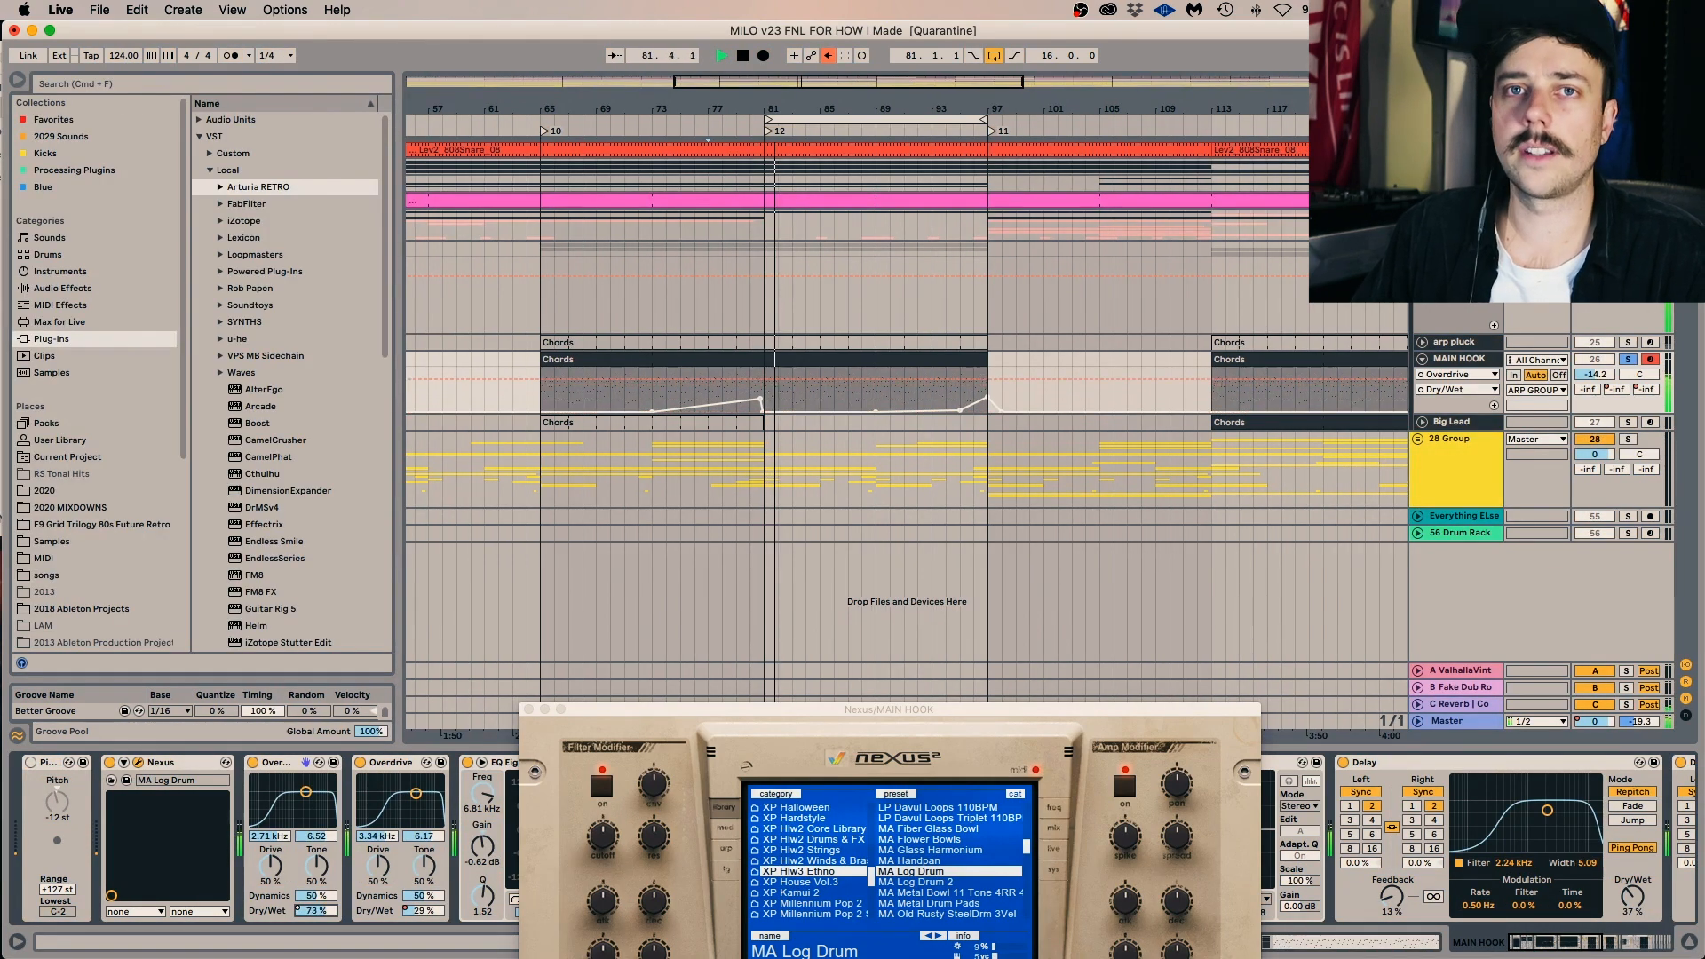
{"action": "key", "text": "space"}
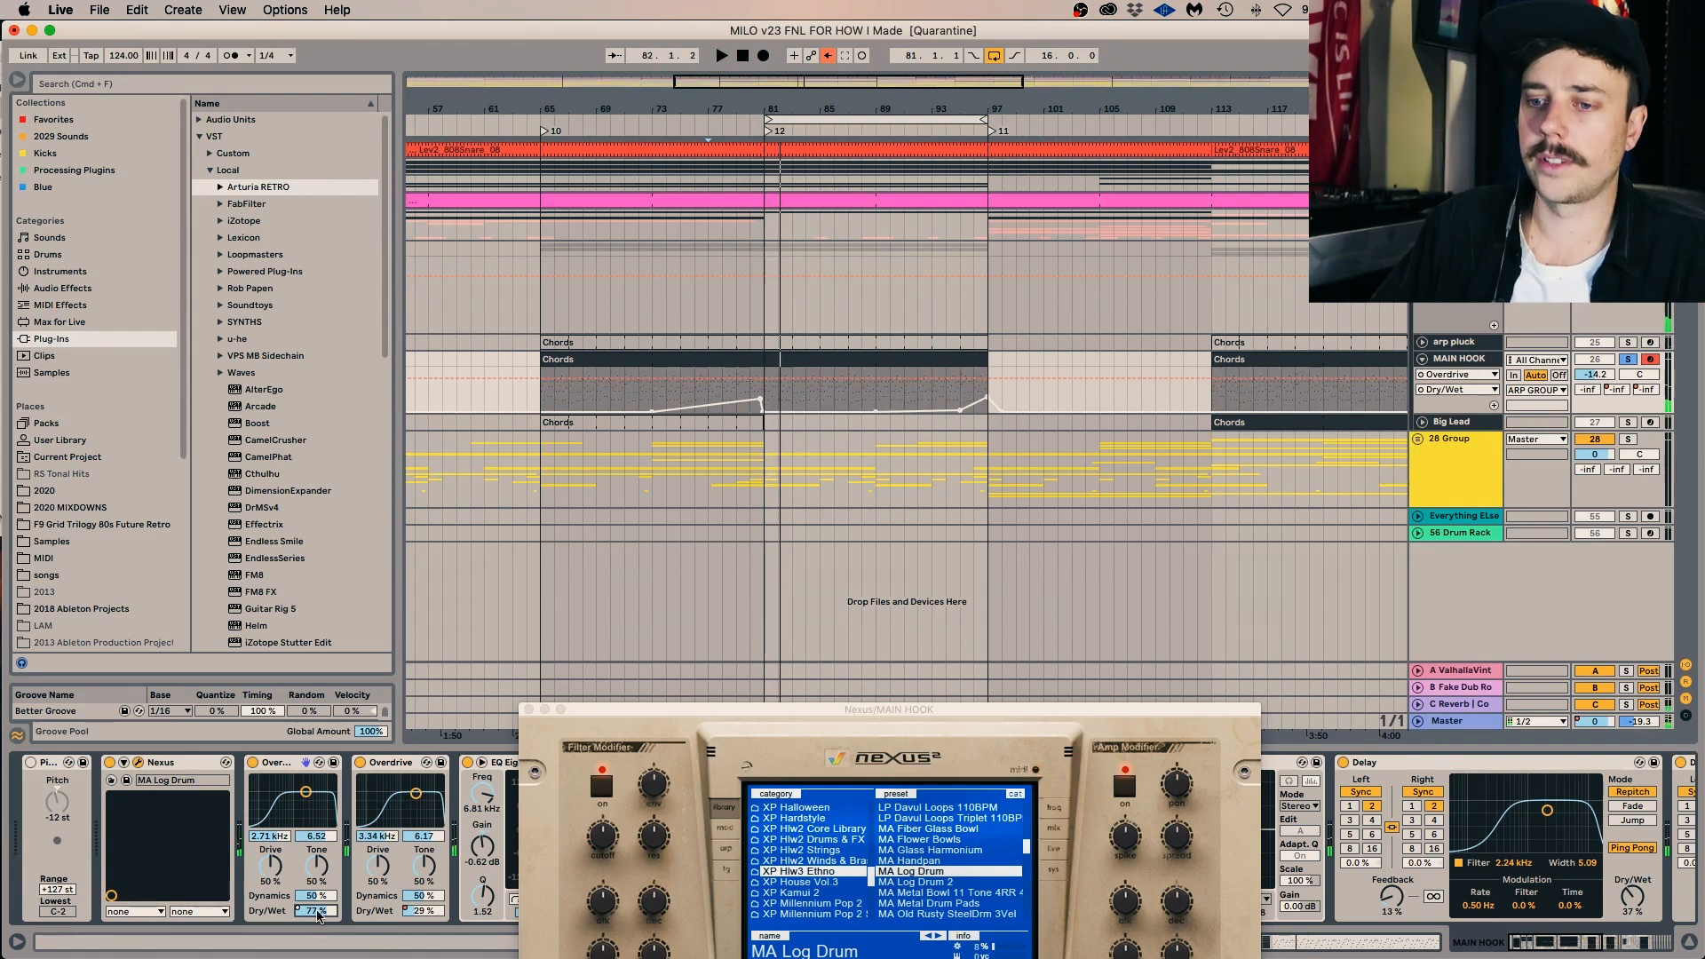
{"action": "left_click_drag", "start_coordinate": [317, 913], "coordinate": [317, 958]}
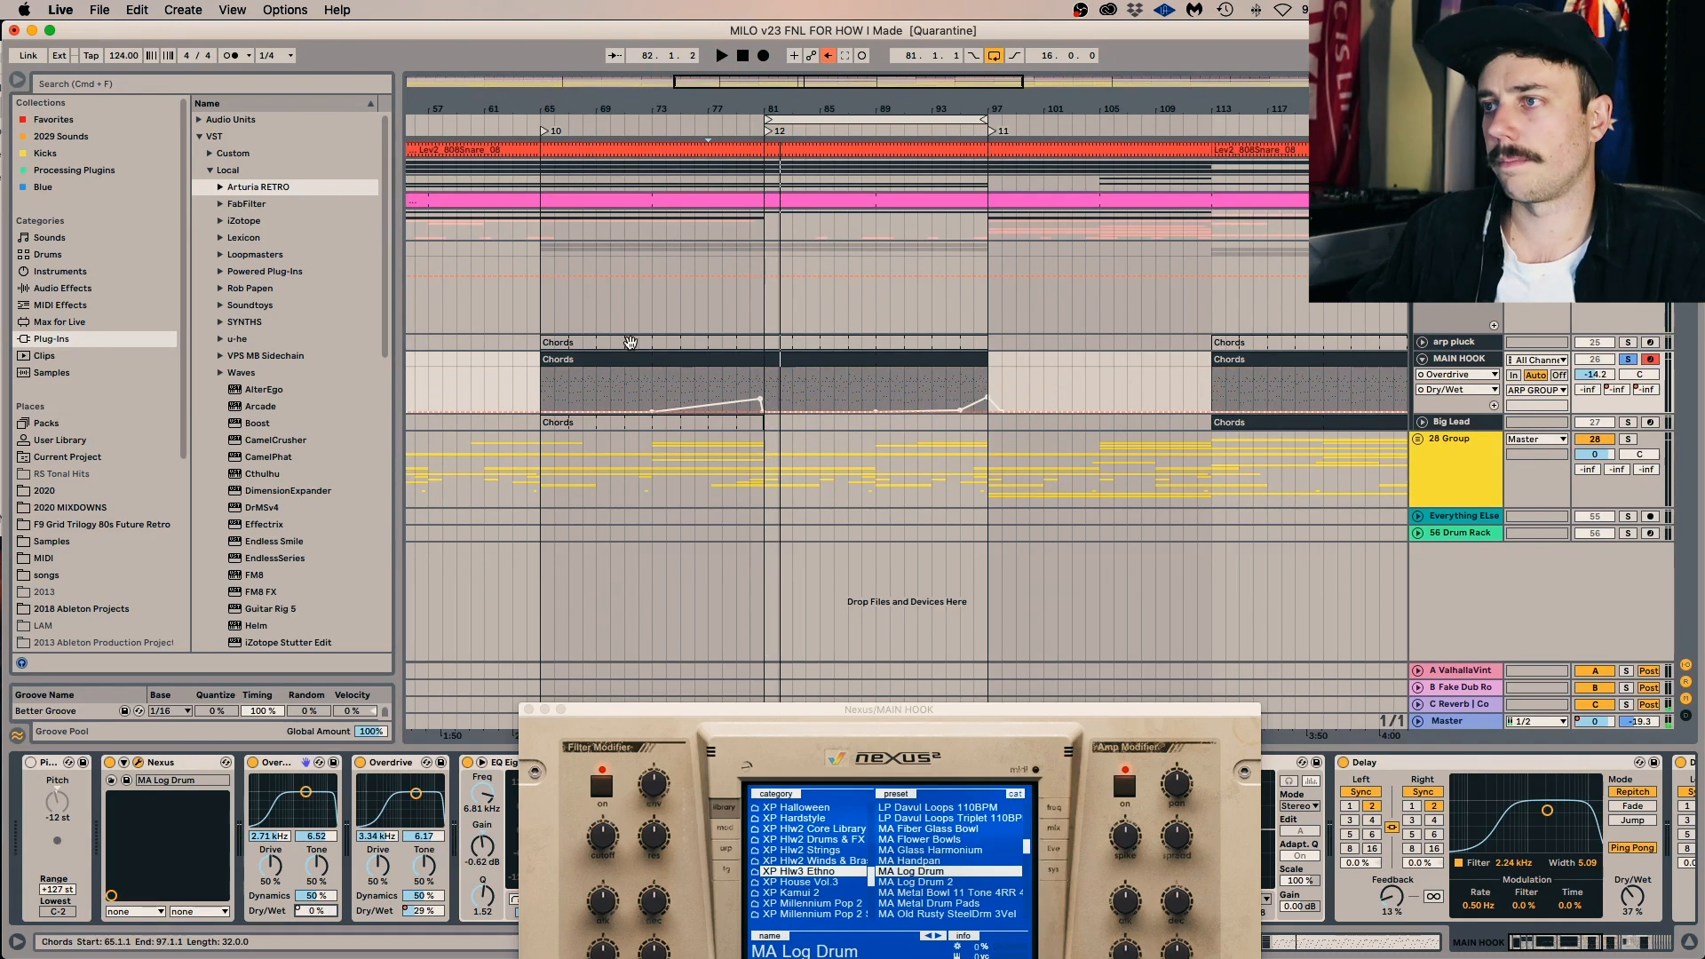
{"action": "left_click", "coordinate": [812, 56]}
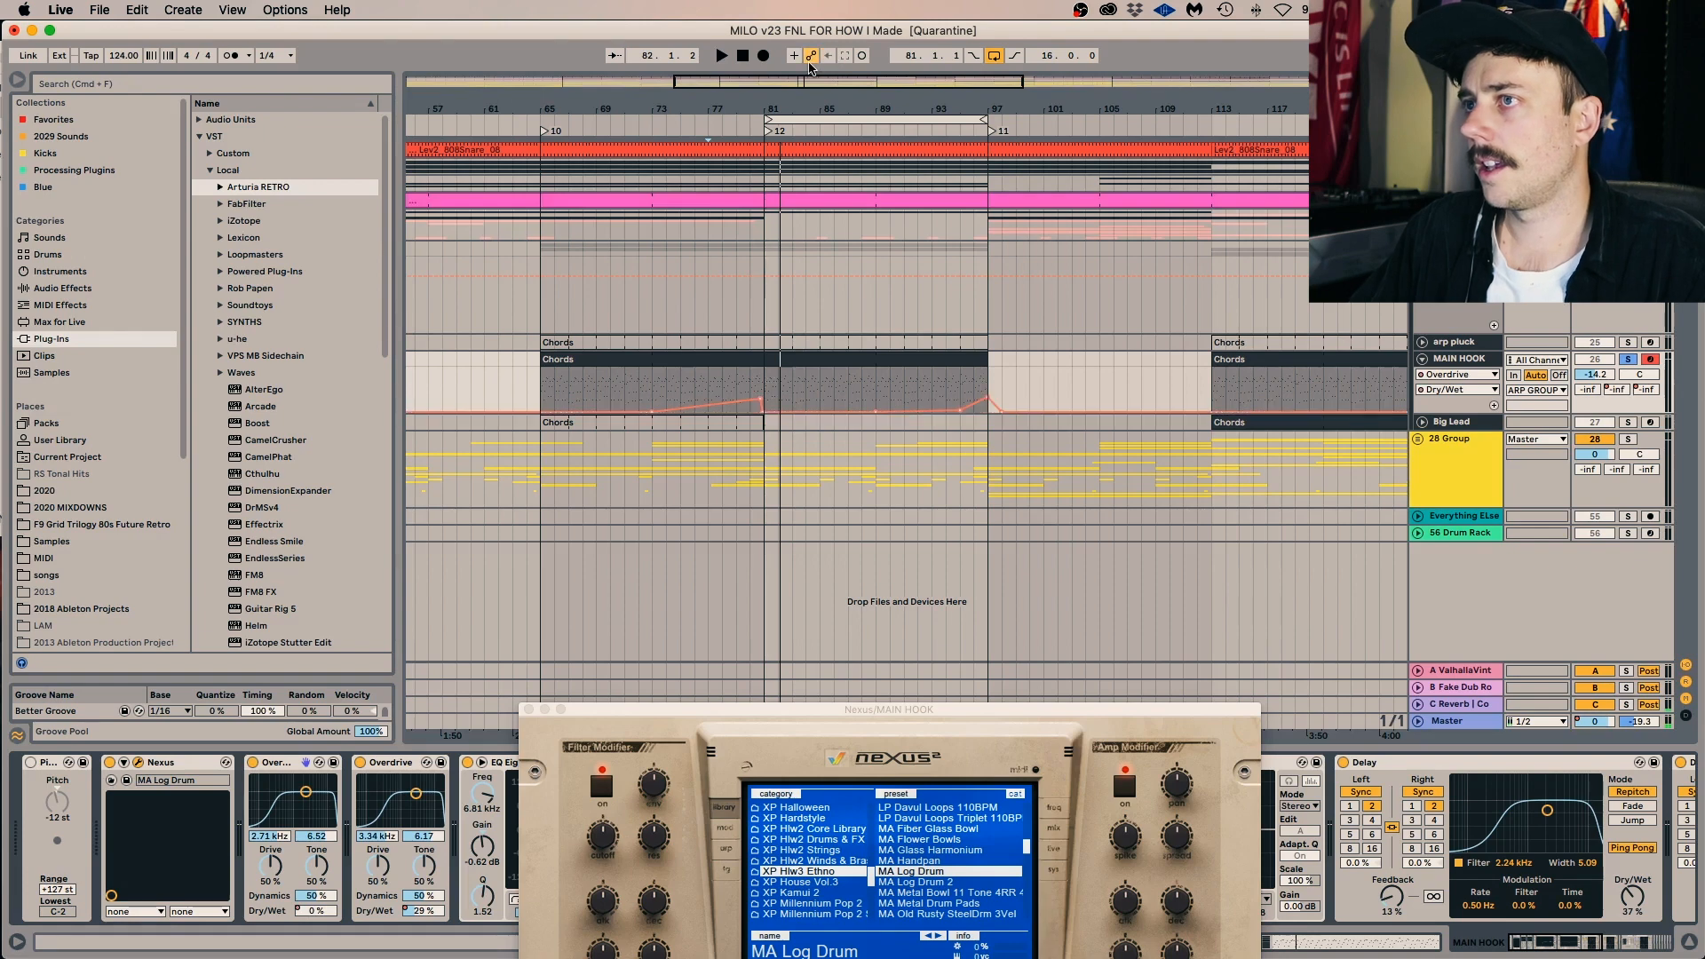
Close the Nexus window, play MAIN HOOK from bar 85 and bring its Zonderling Type Efx rack into view.
{"action": "left_click_drag", "start_coordinate": [939, 108], "coordinate": [754, 45]}
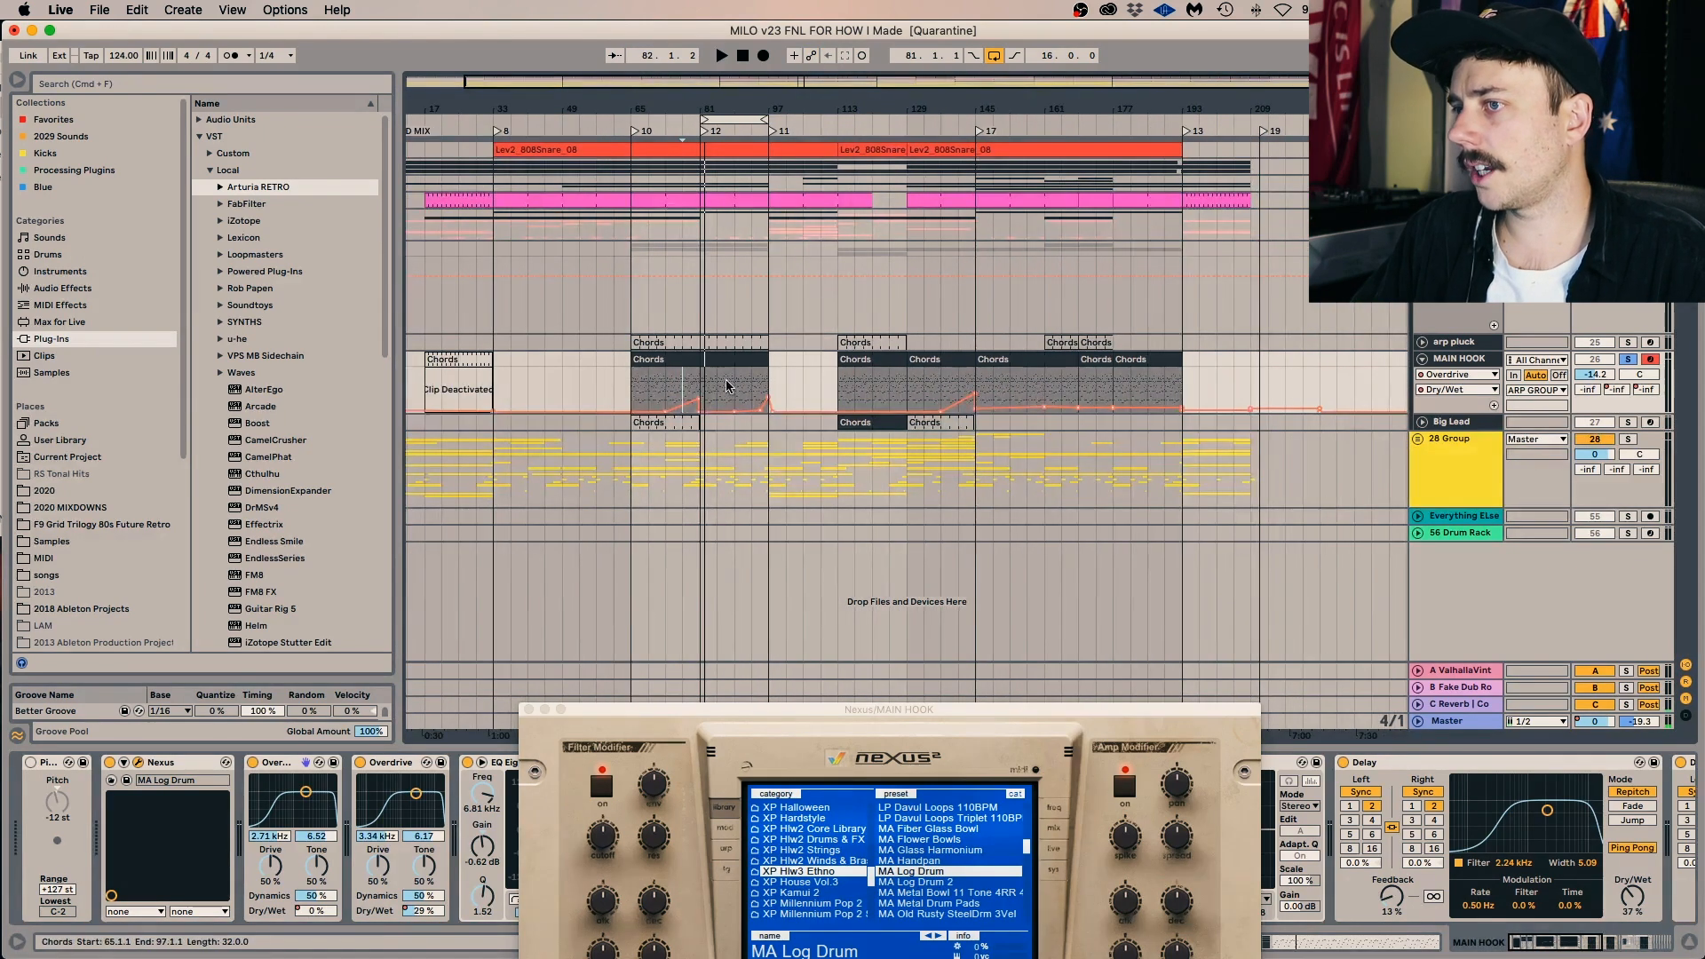
{"action": "left_click", "coordinate": [528, 711]}
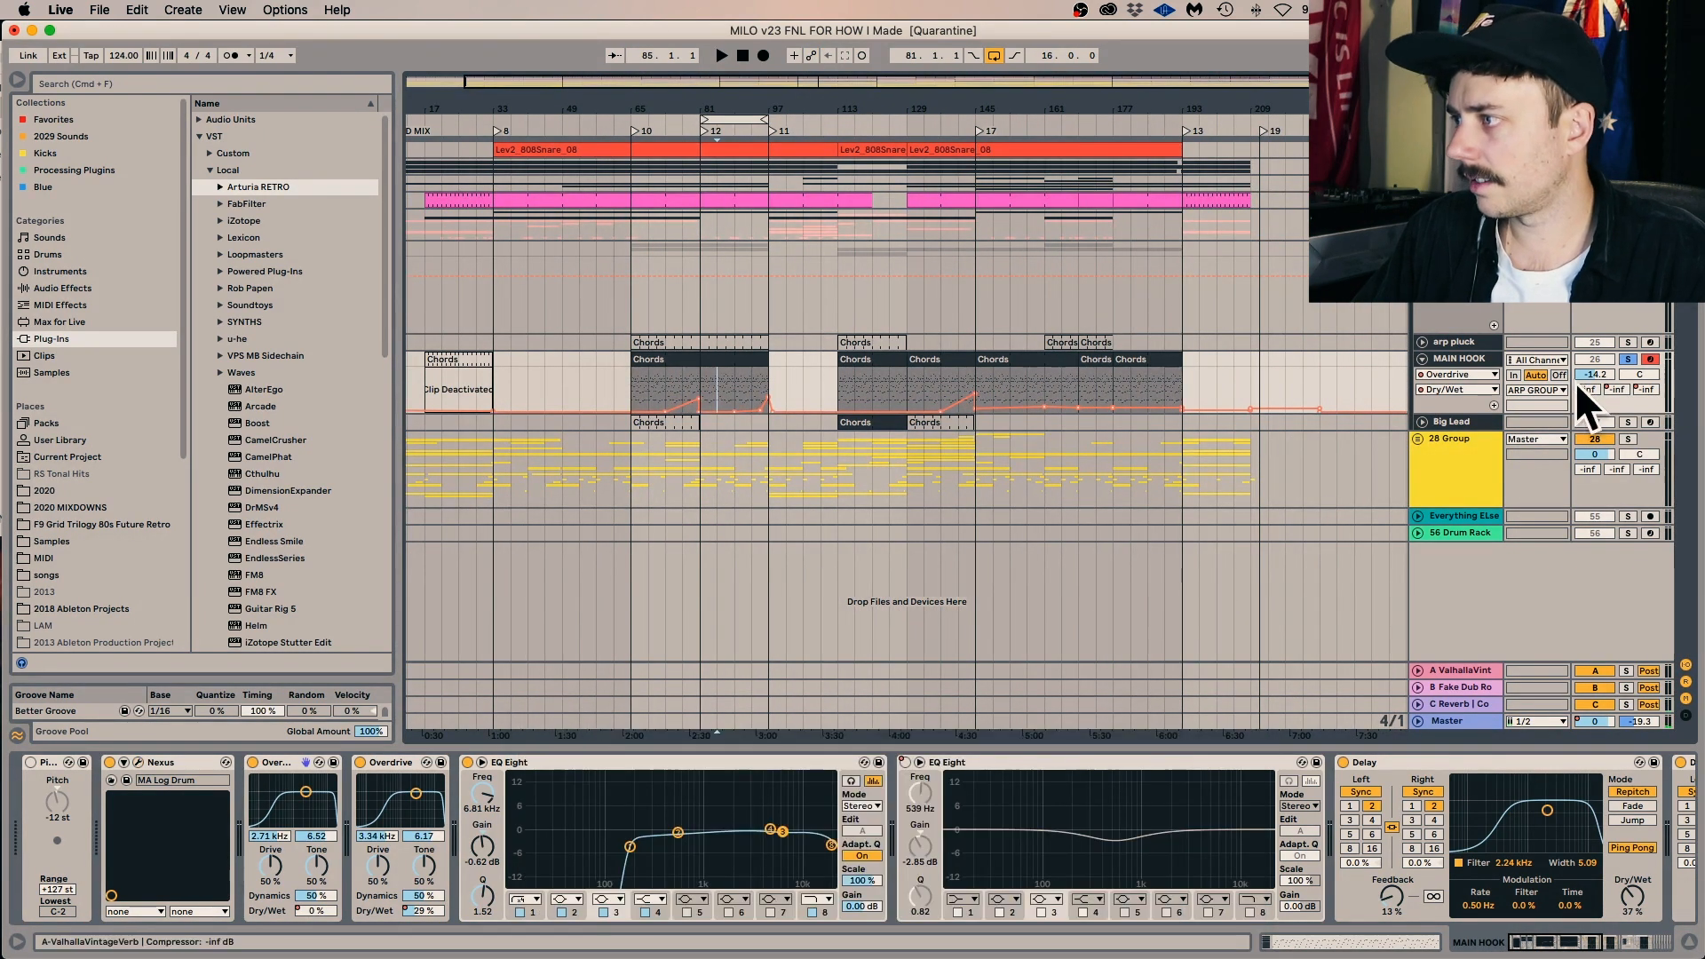
{"action": "key", "text": "space"}
{"action": "key", "text": "plus"}
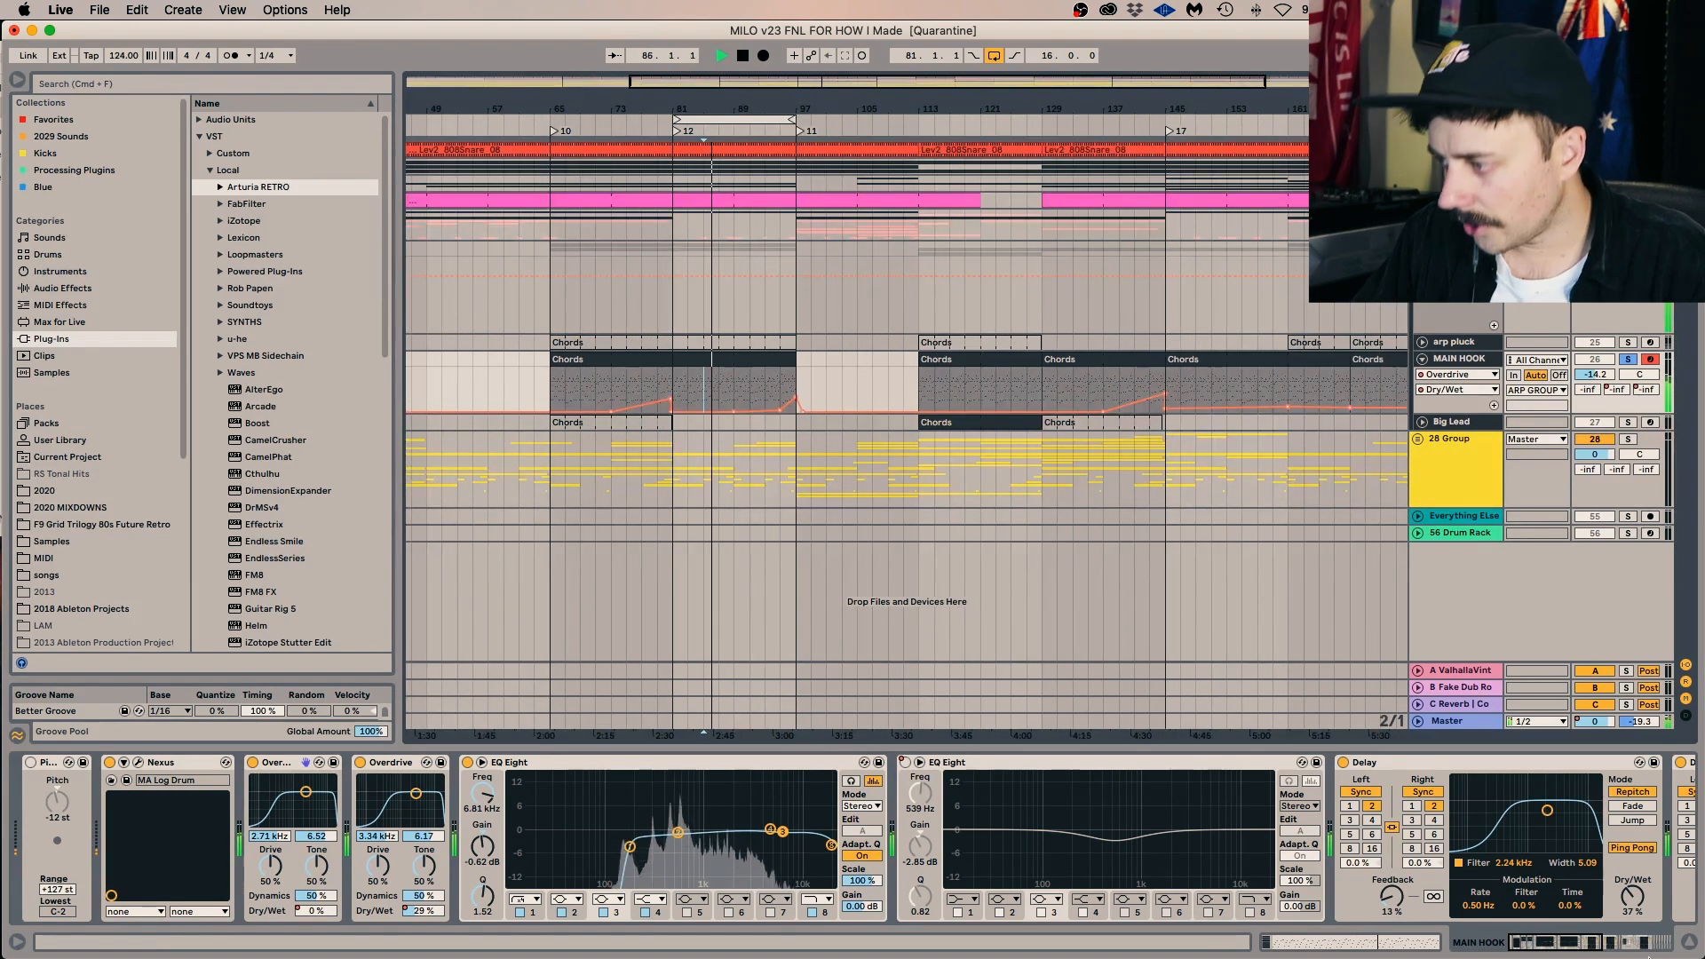
{"action": "scroll", "coordinate": [868, 830], "scroll_direction": "right", "scroll_amount": 10}
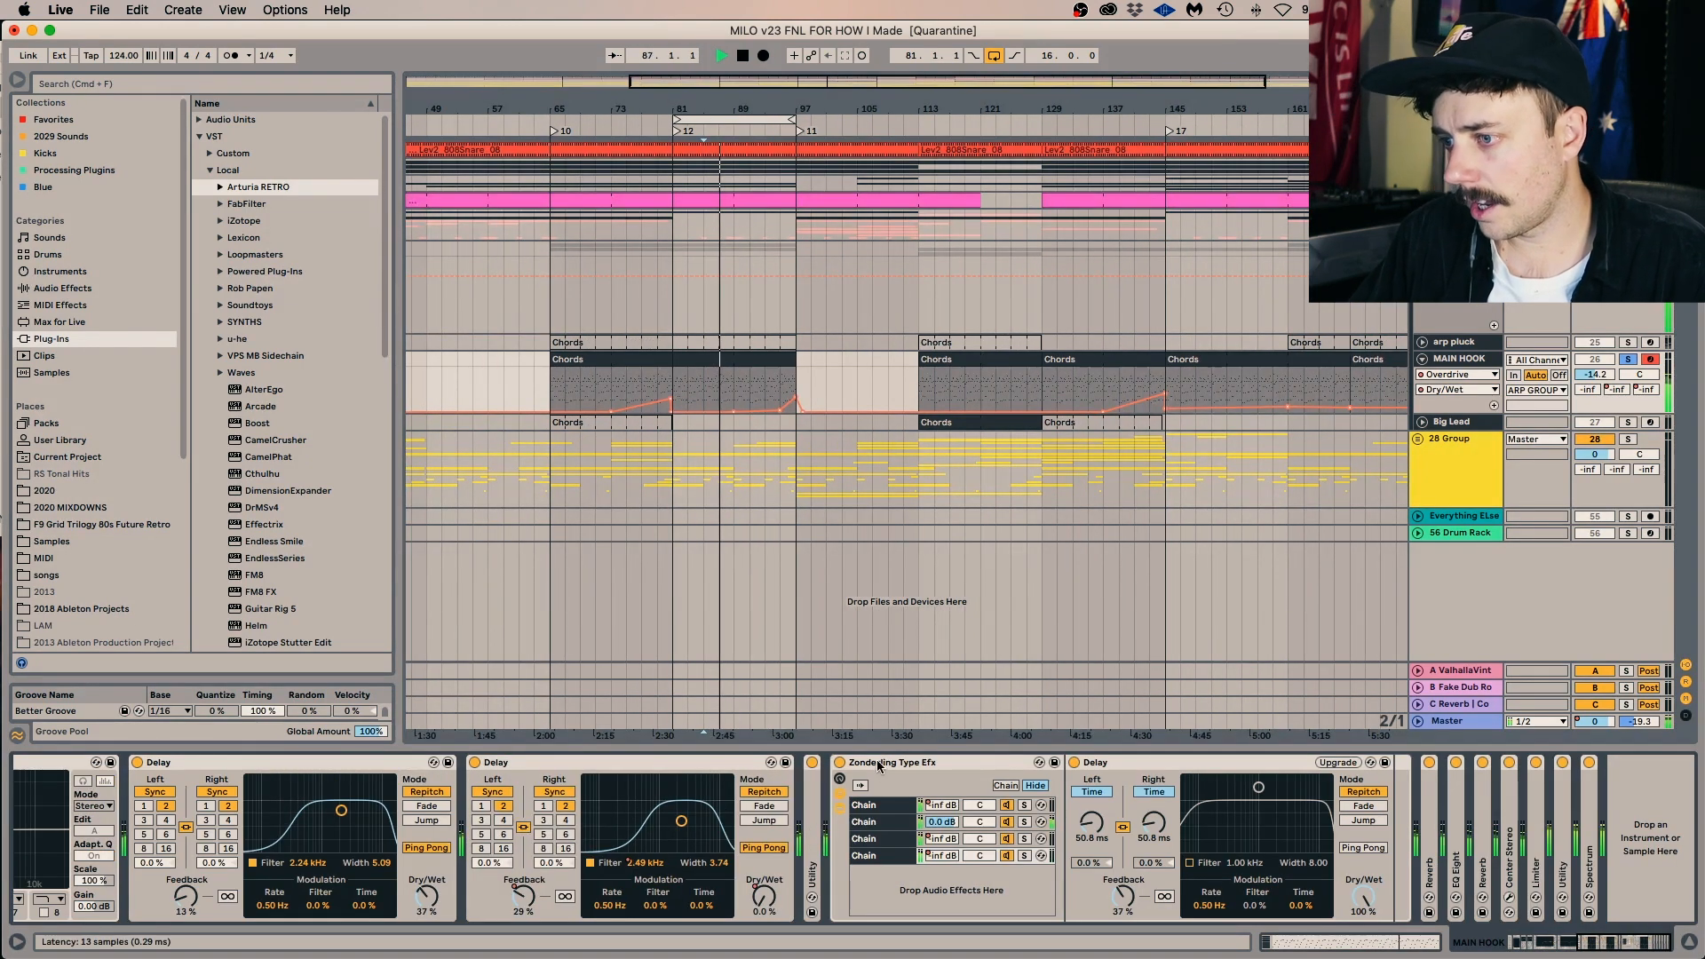
Audition the first chain of the Zonderling Type Efx rack at 0.0 dB, re-enable automation and examine its Chain Volume envelope.
{"action": "left_click", "coordinate": [868, 830]}
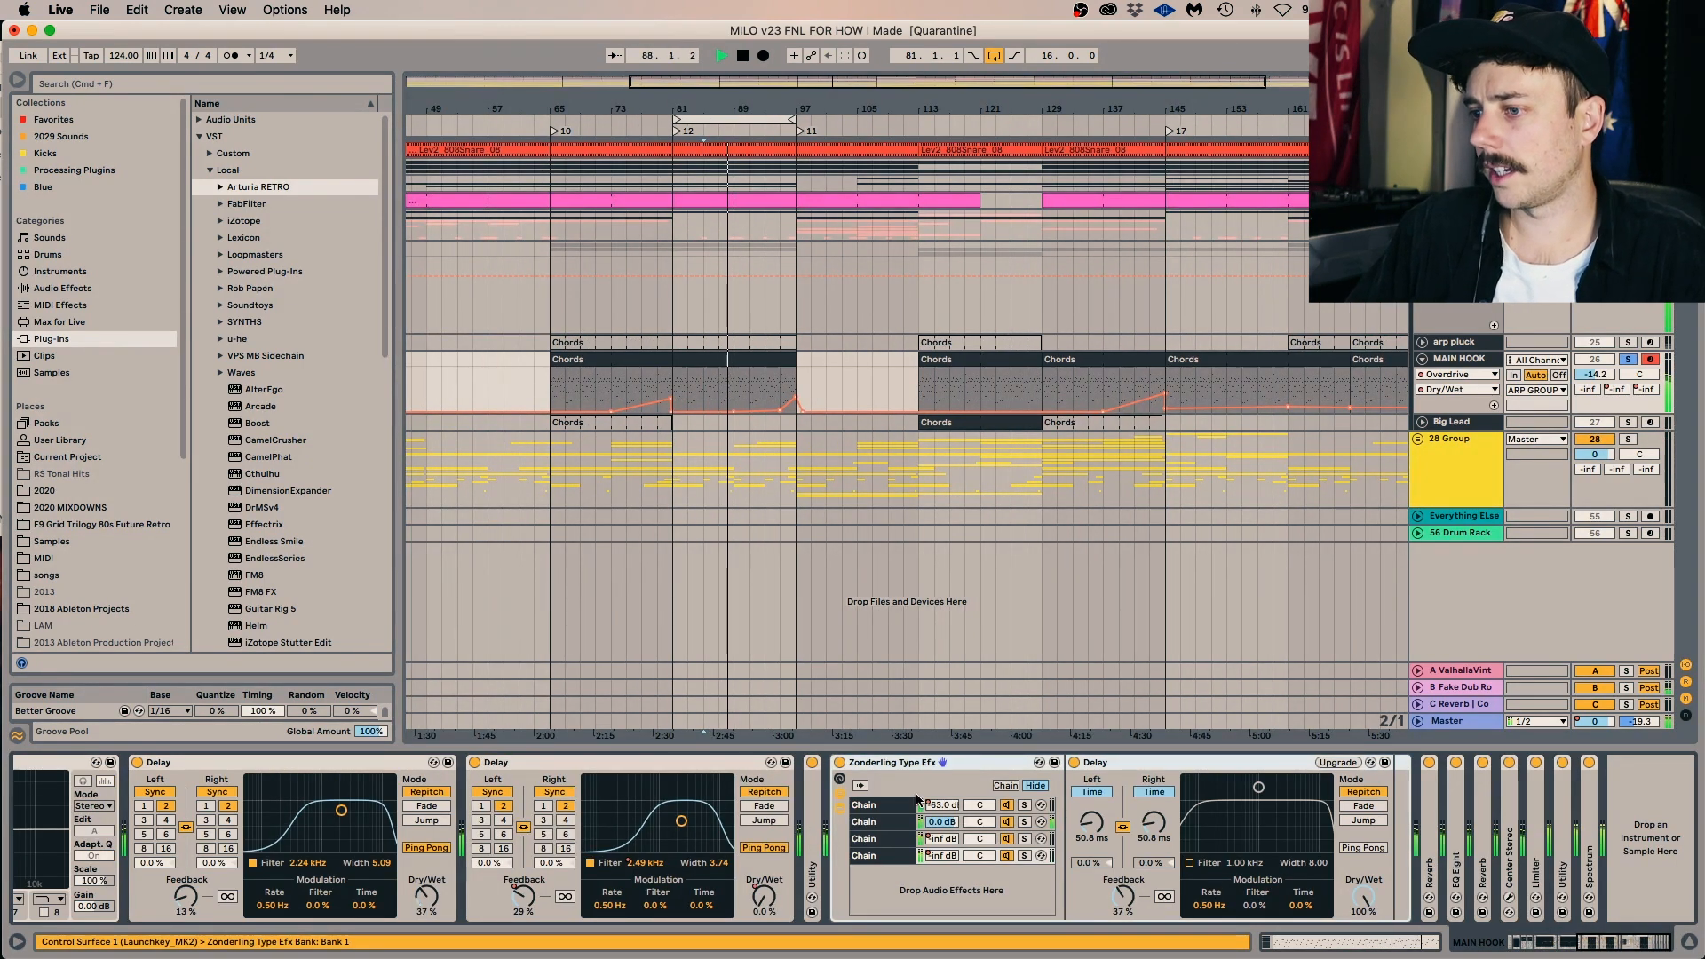
{"action": "left_click", "coordinate": [946, 806]}
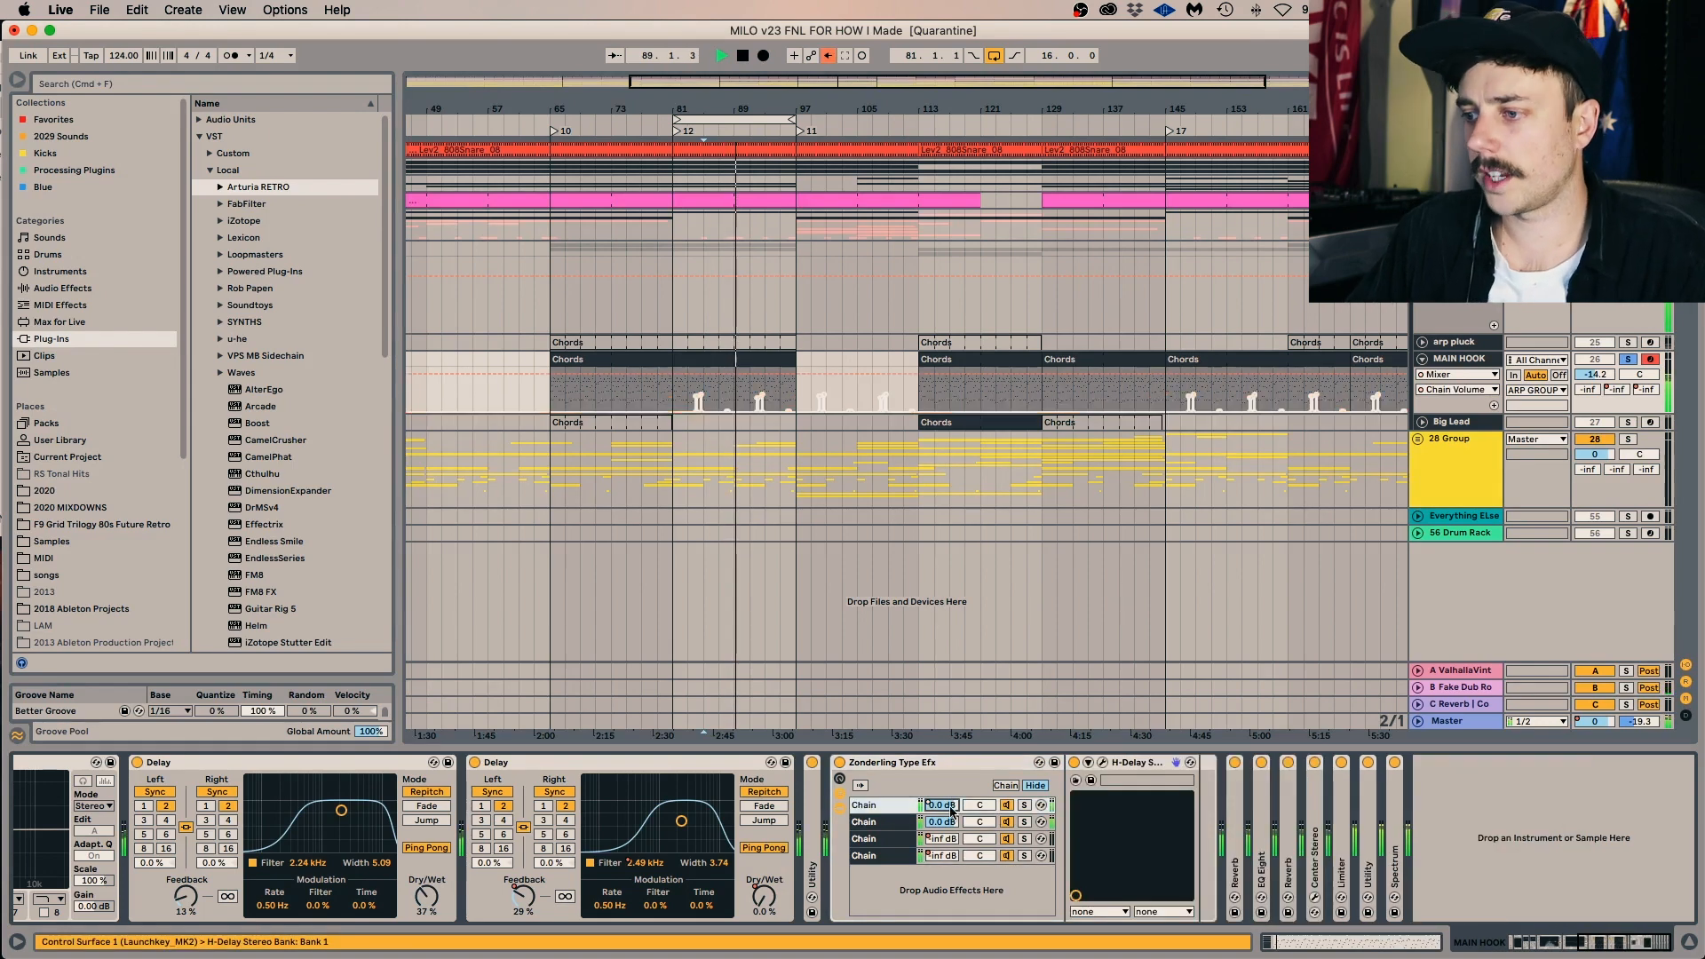
{"action": "left_click", "coordinate": [827, 55]}
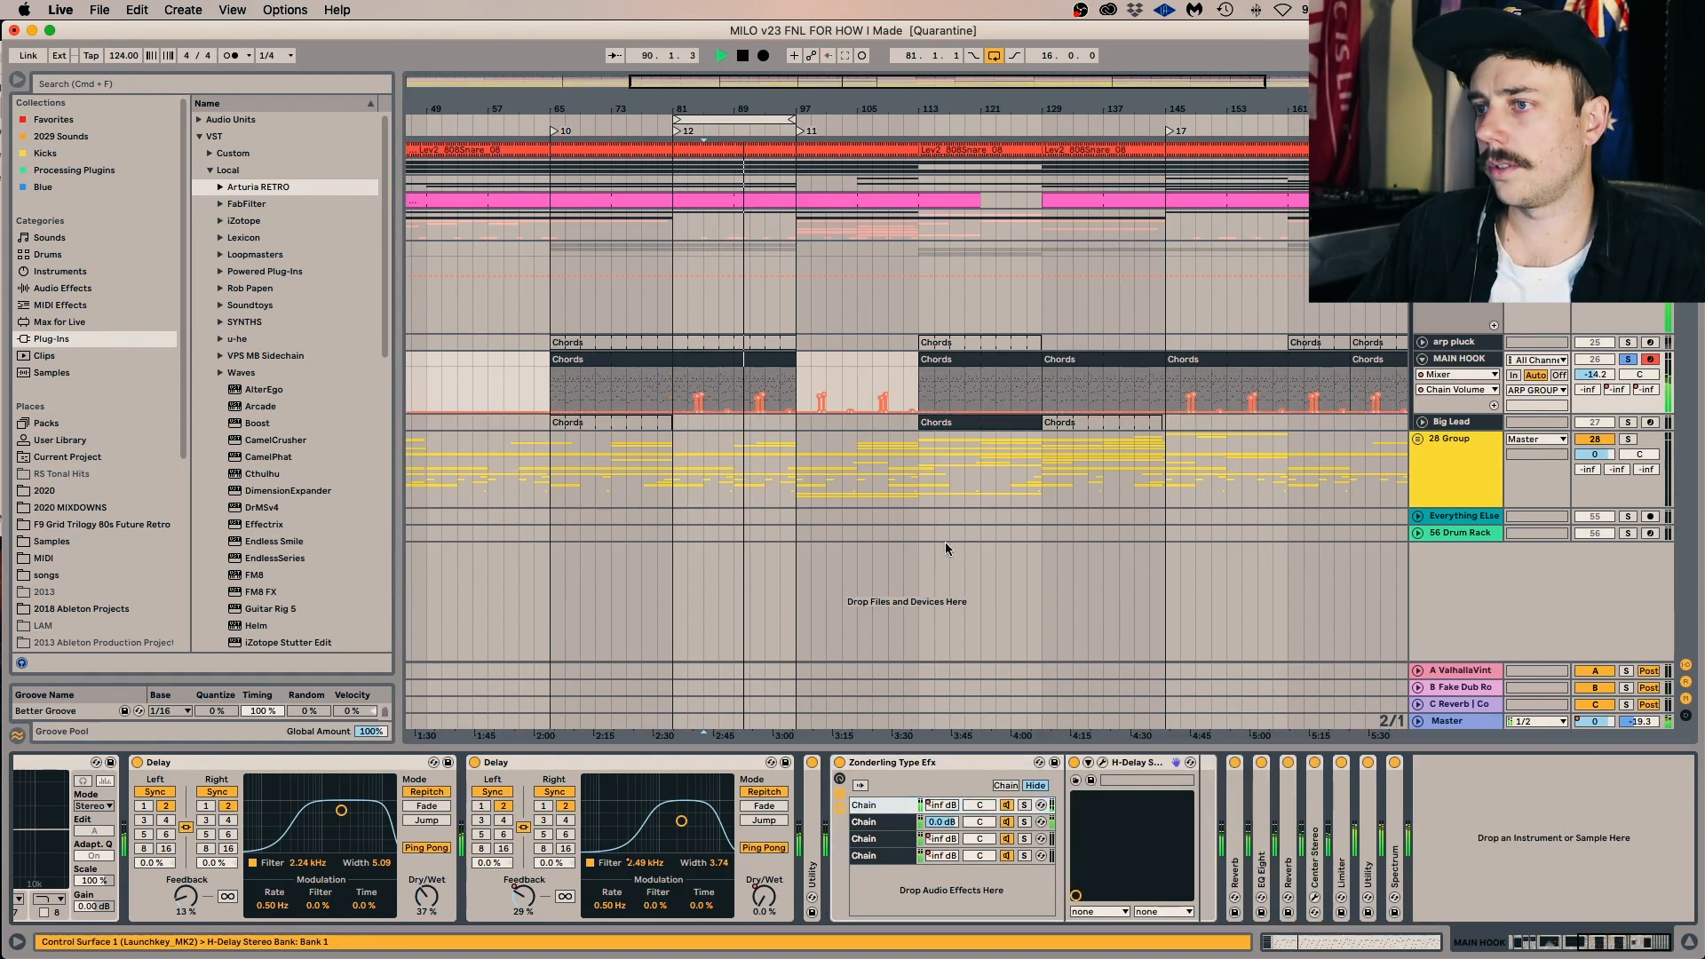
{"action": "left_click_drag", "start_coordinate": [747, 90], "coordinate": [750, 133]}
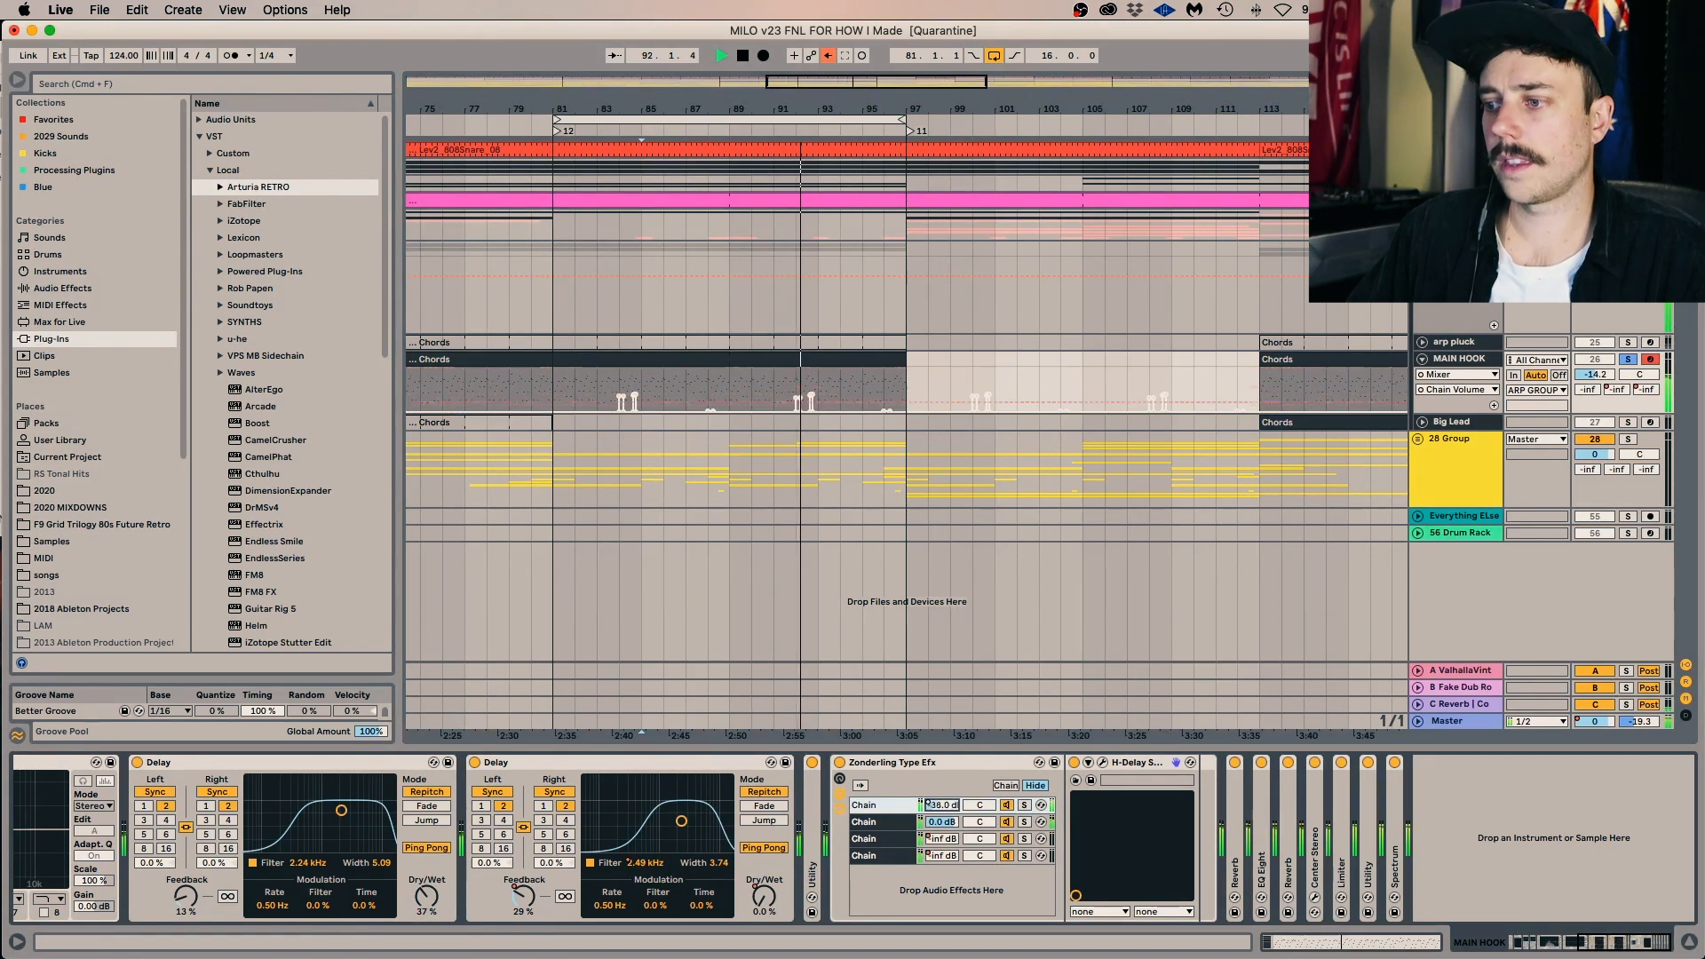
Stop playback and inspect the effects in the rack's first three chains, opening the first chain's H-Delay.
{"action": "left_click", "coordinate": [863, 838]}
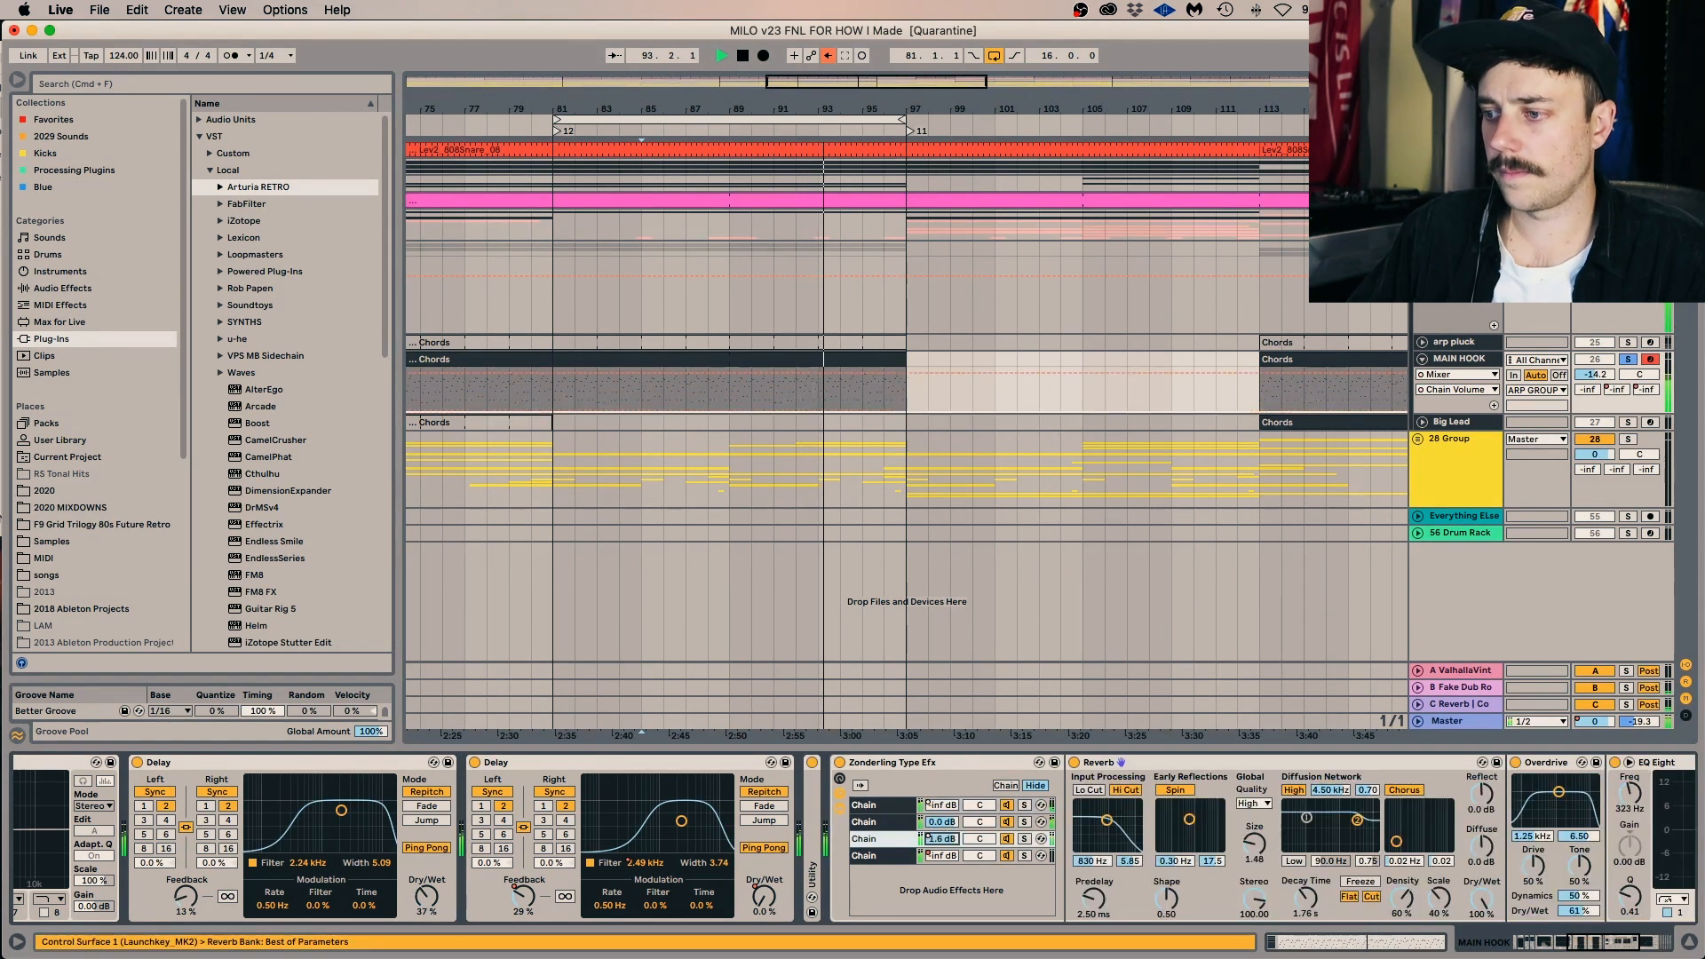
{"action": "key", "text": "space"}
{"action": "left_click", "coordinate": [870, 806]}
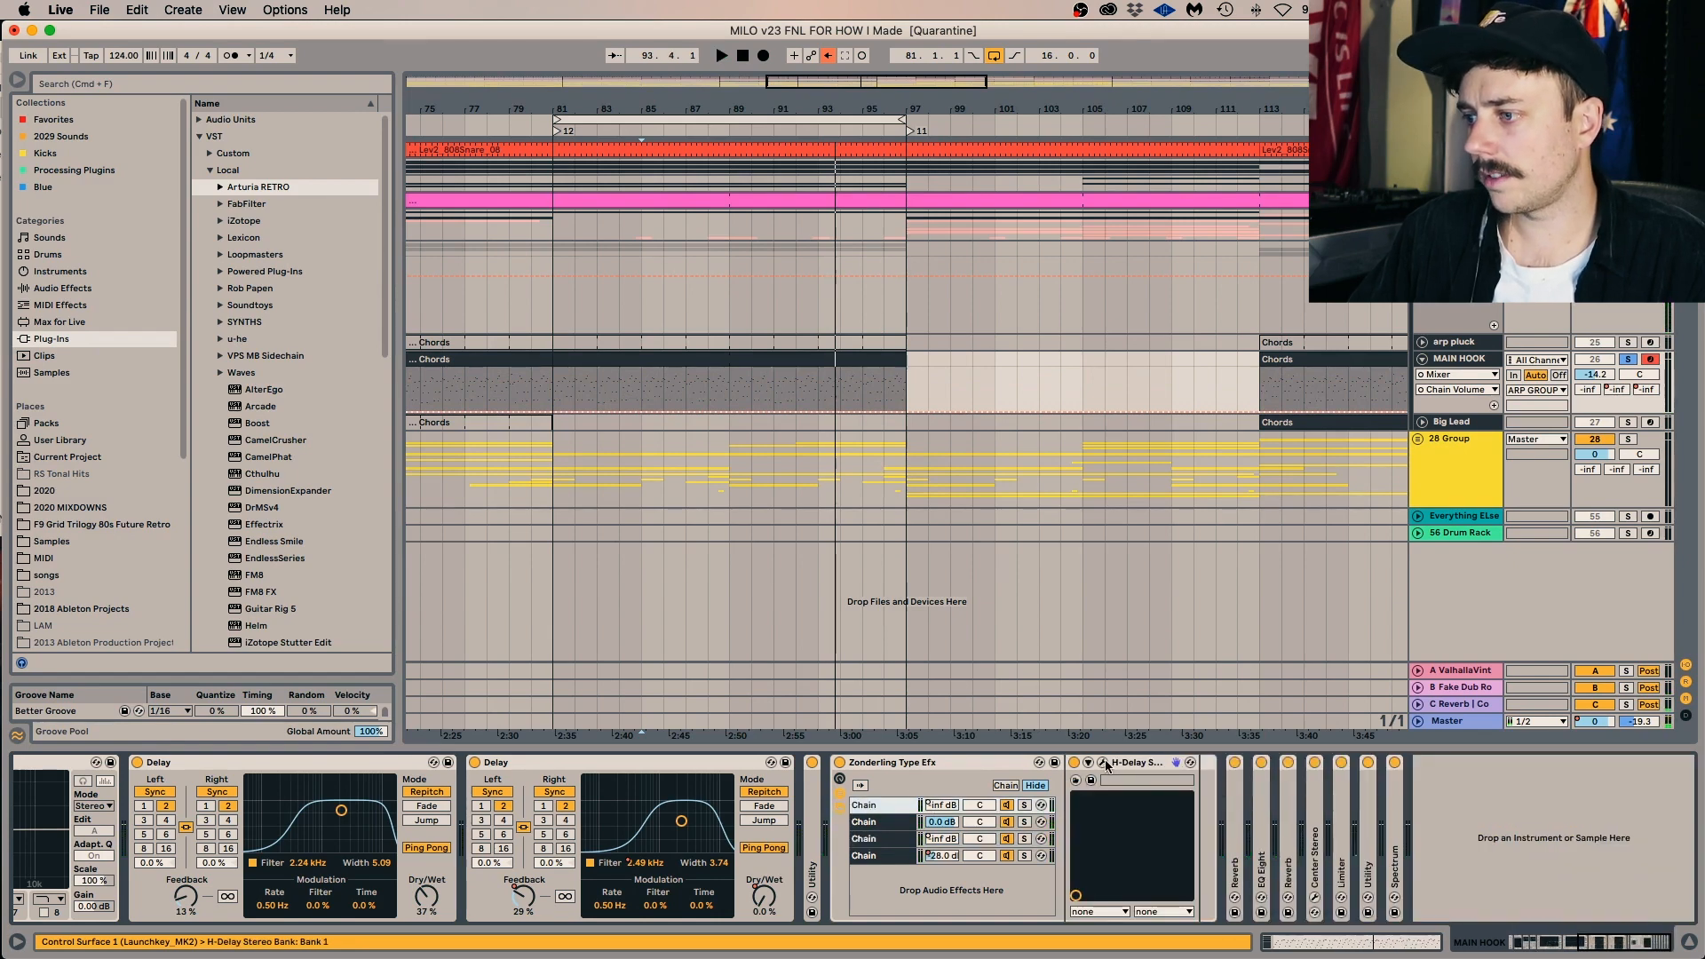
{"action": "left_click", "coordinate": [1103, 764]}
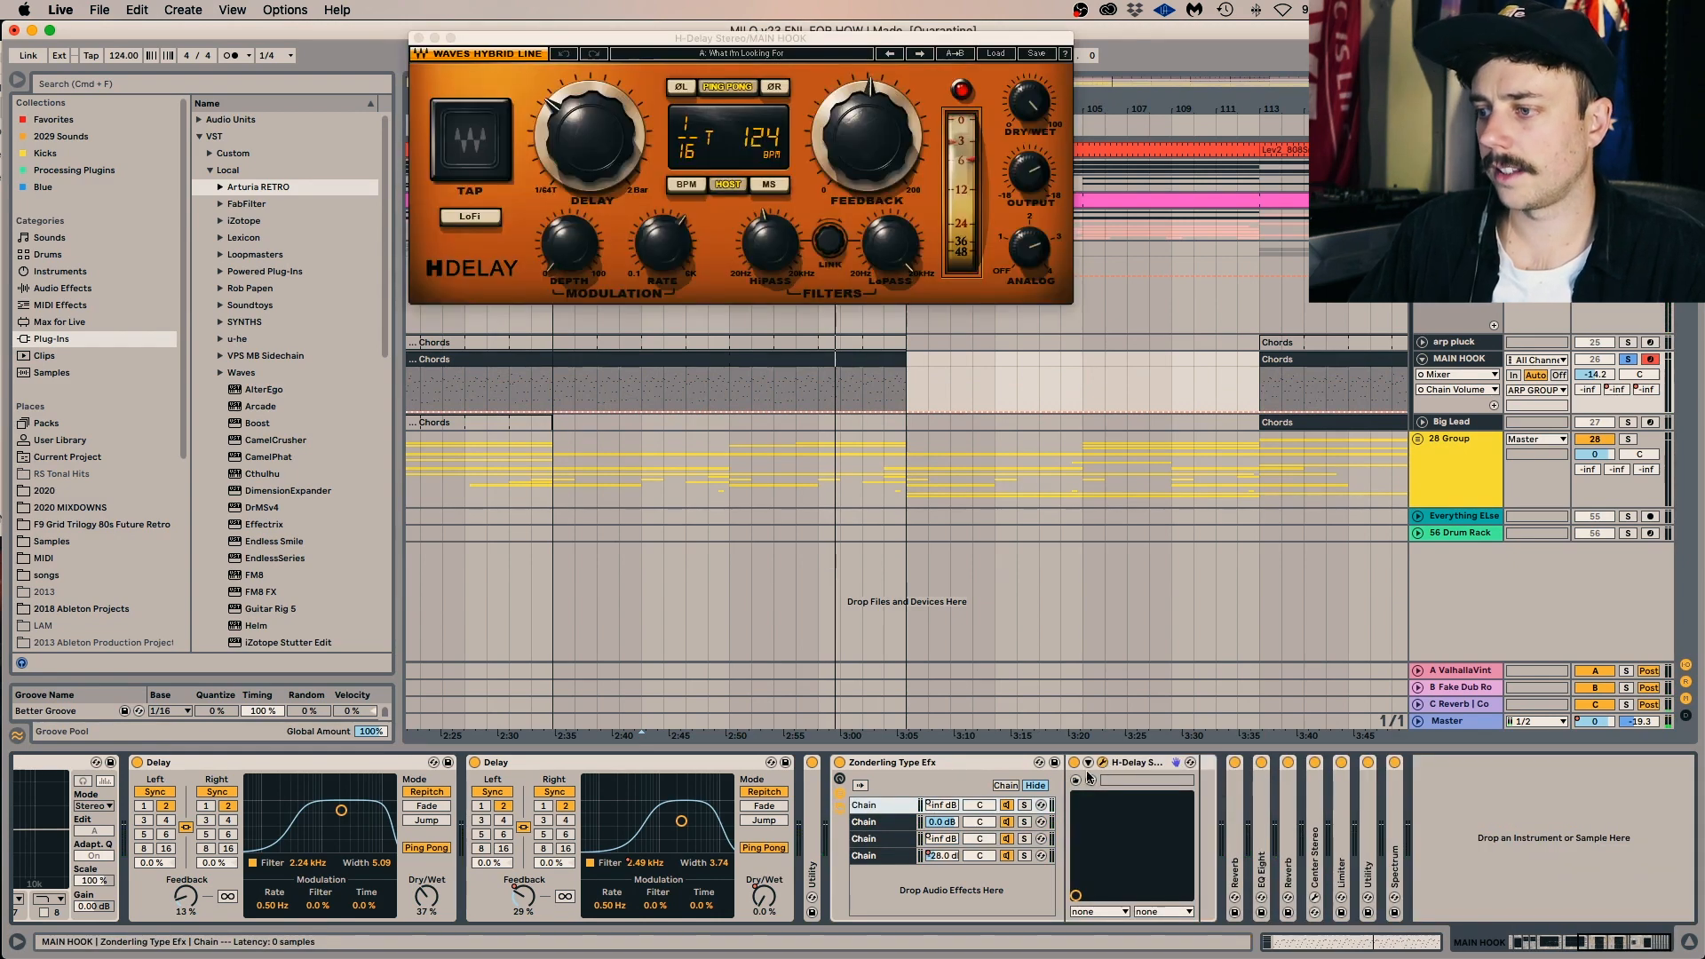
{"action": "left_click", "coordinate": [870, 823]}
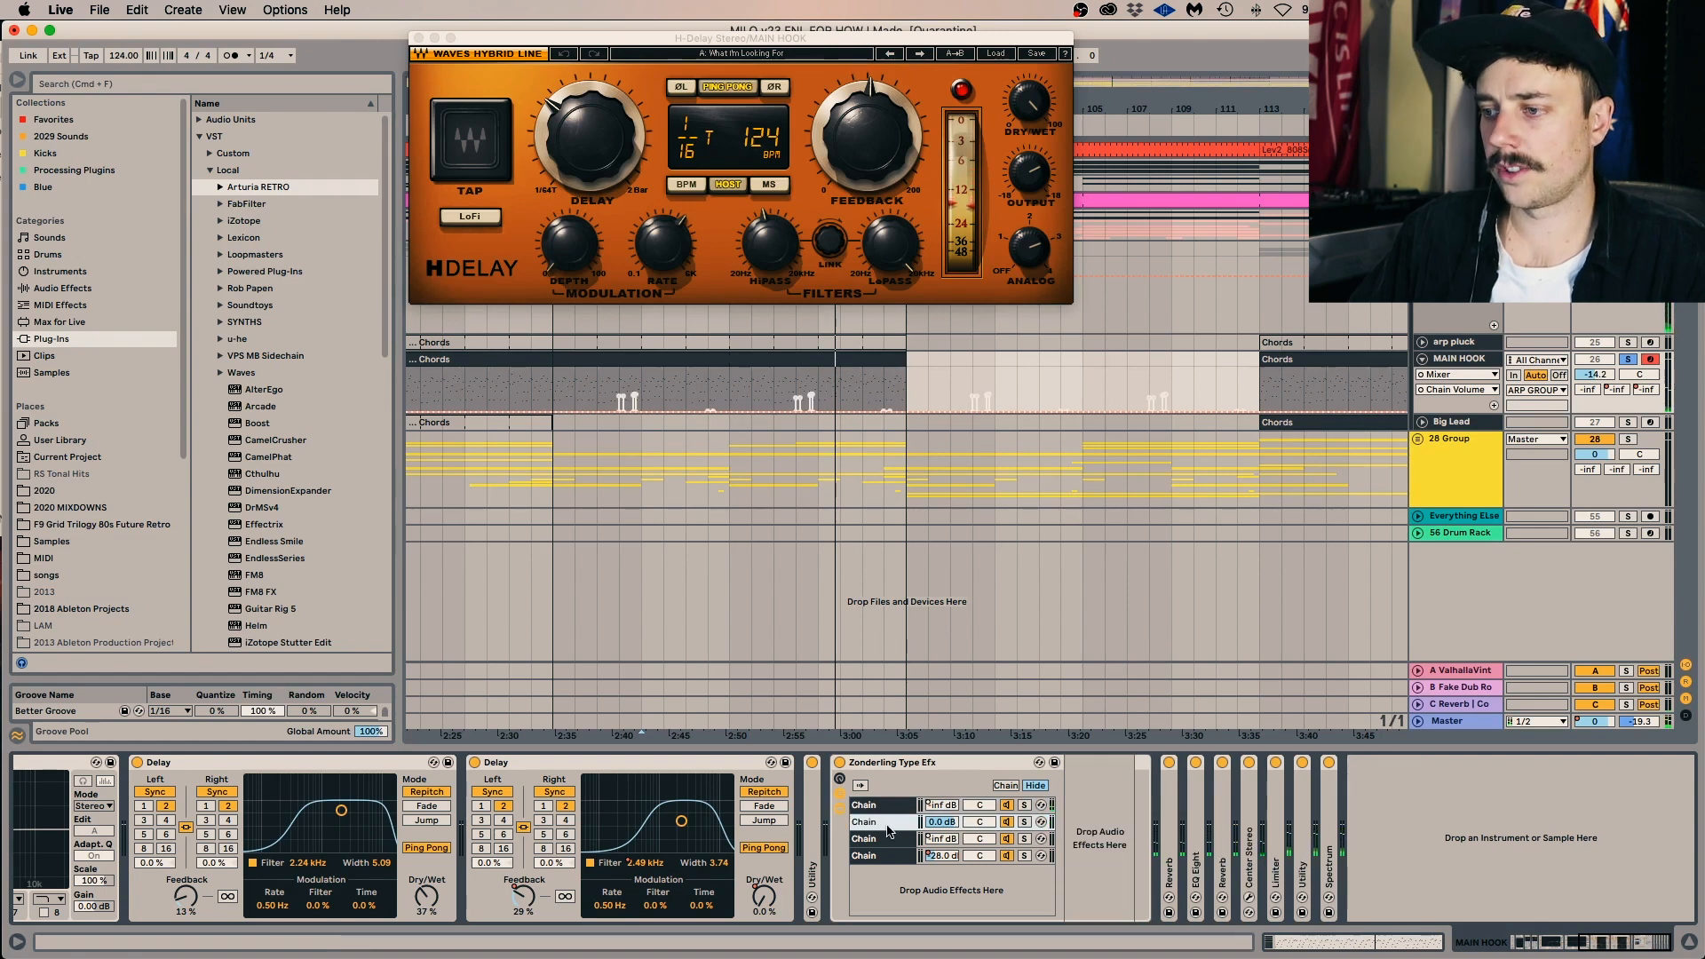
{"action": "left_click", "coordinate": [963, 842]}
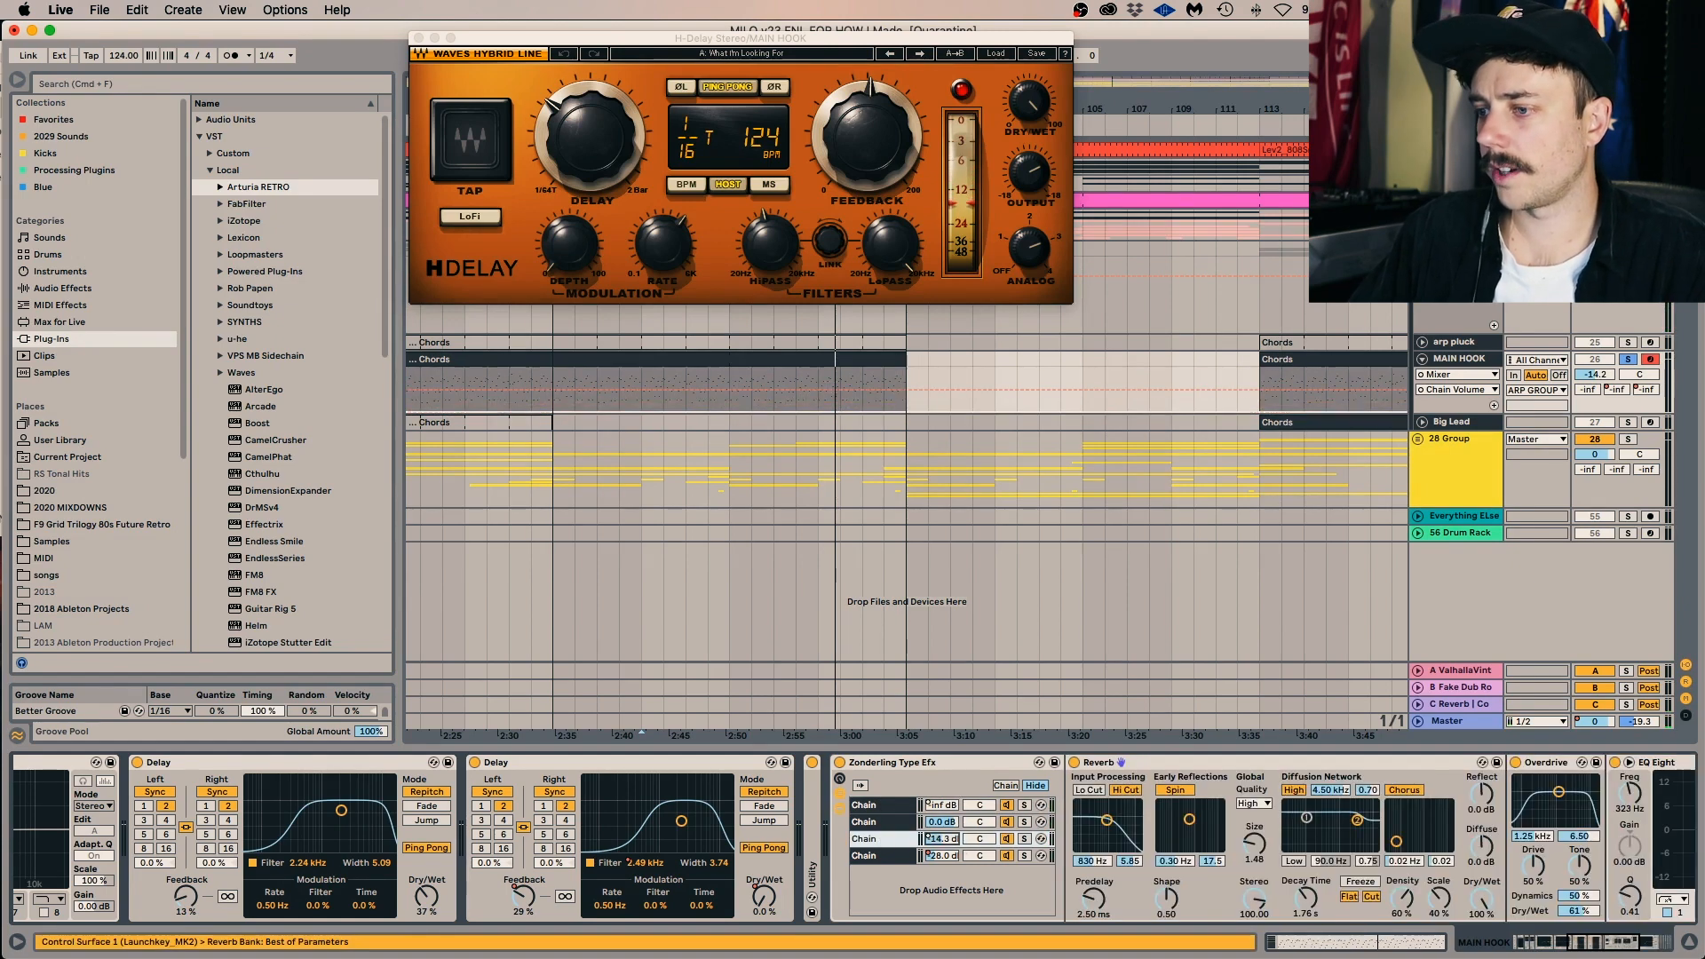
Play the hook again, lower the fourth rack chain's volume to -inf dB and close the H-Delay window.
{"action": "key", "text": "space"}
{"action": "left_click", "coordinate": [866, 856]}
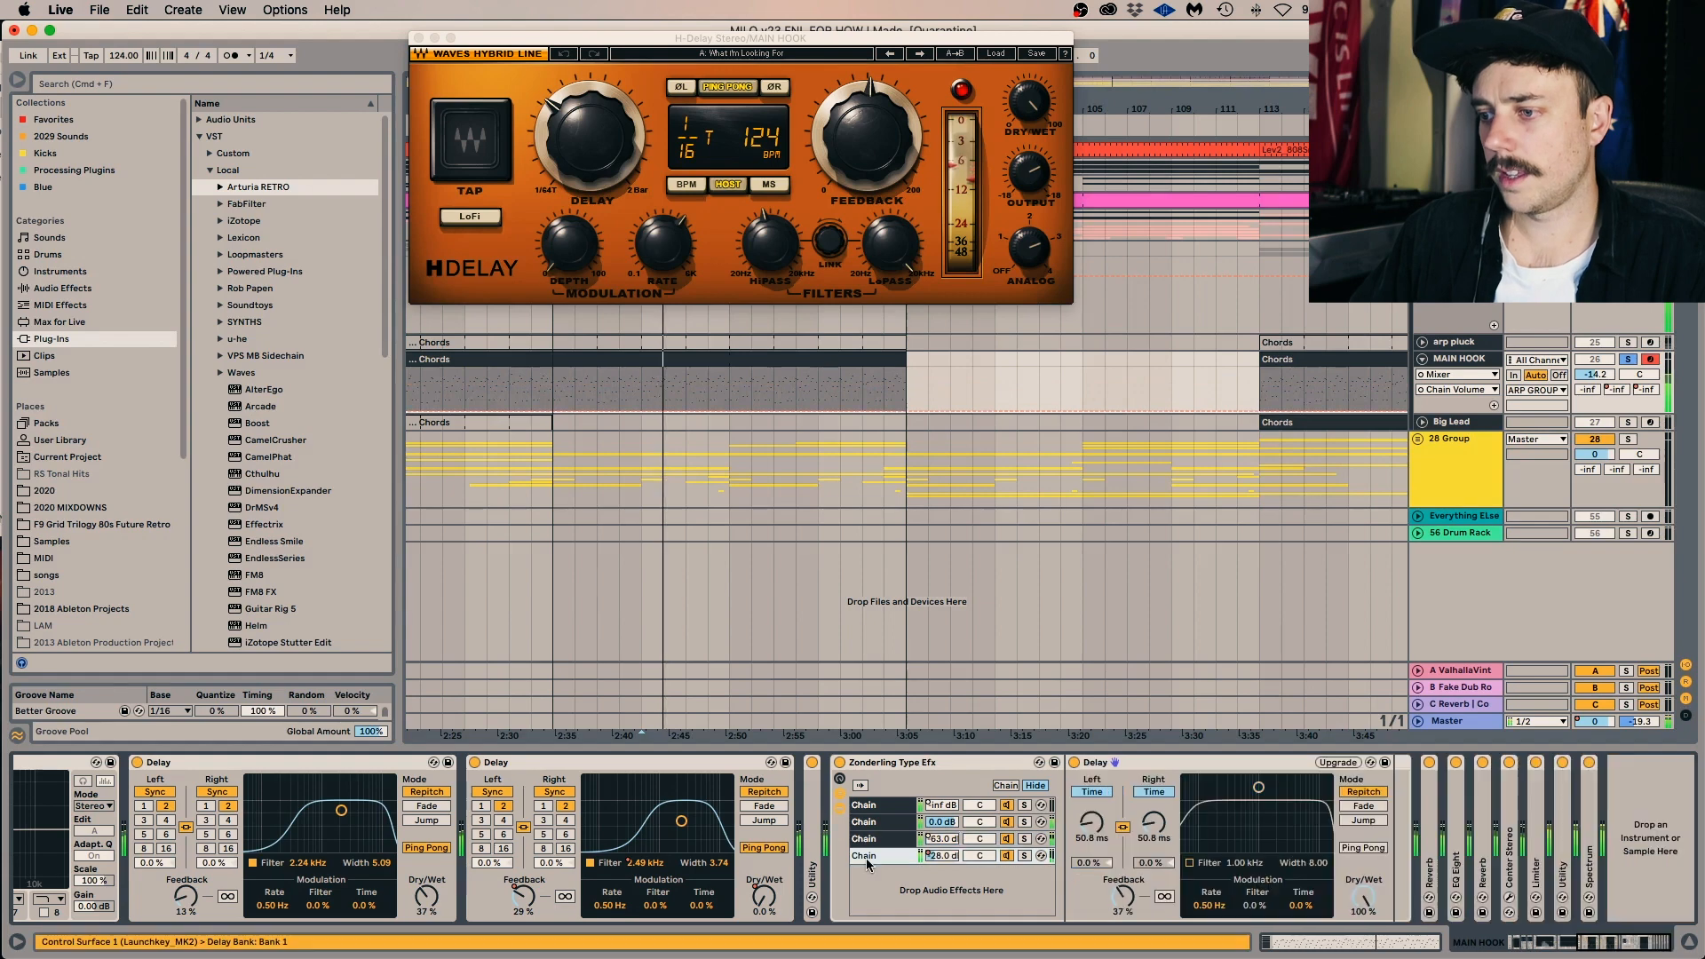
{"action": "left_click_drag", "start_coordinate": [943, 861], "coordinate": [944, 932]}
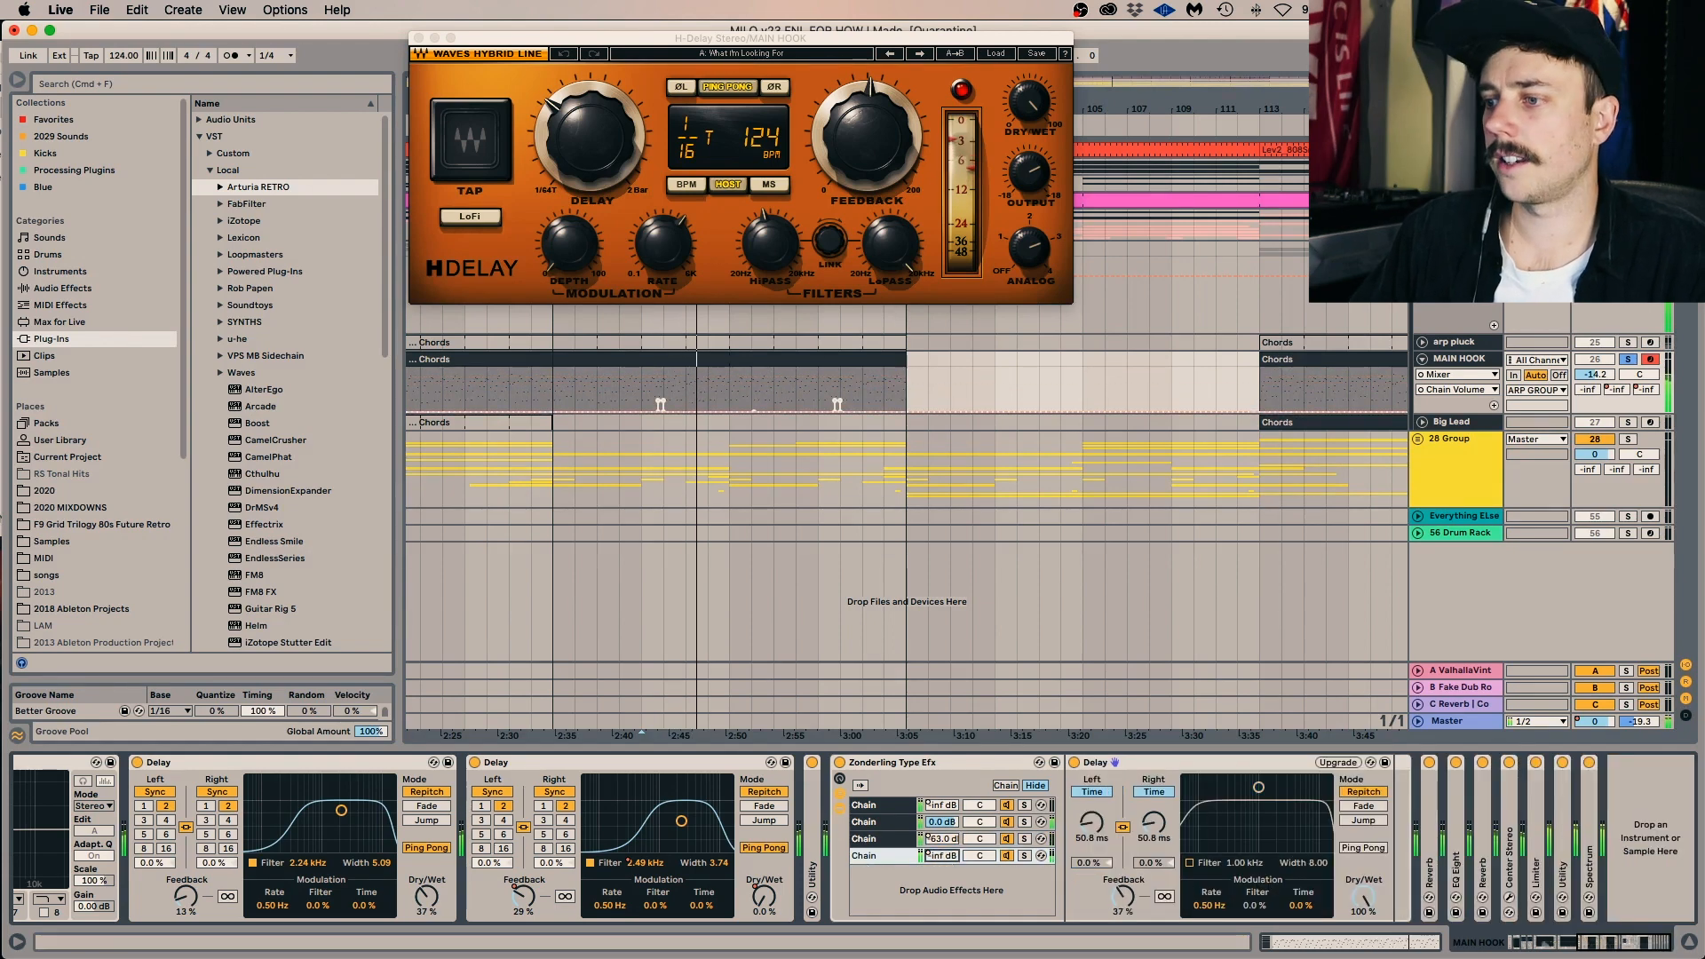
{"action": "left_click", "coordinate": [419, 38]}
{"action": "key", "text": "minus"}
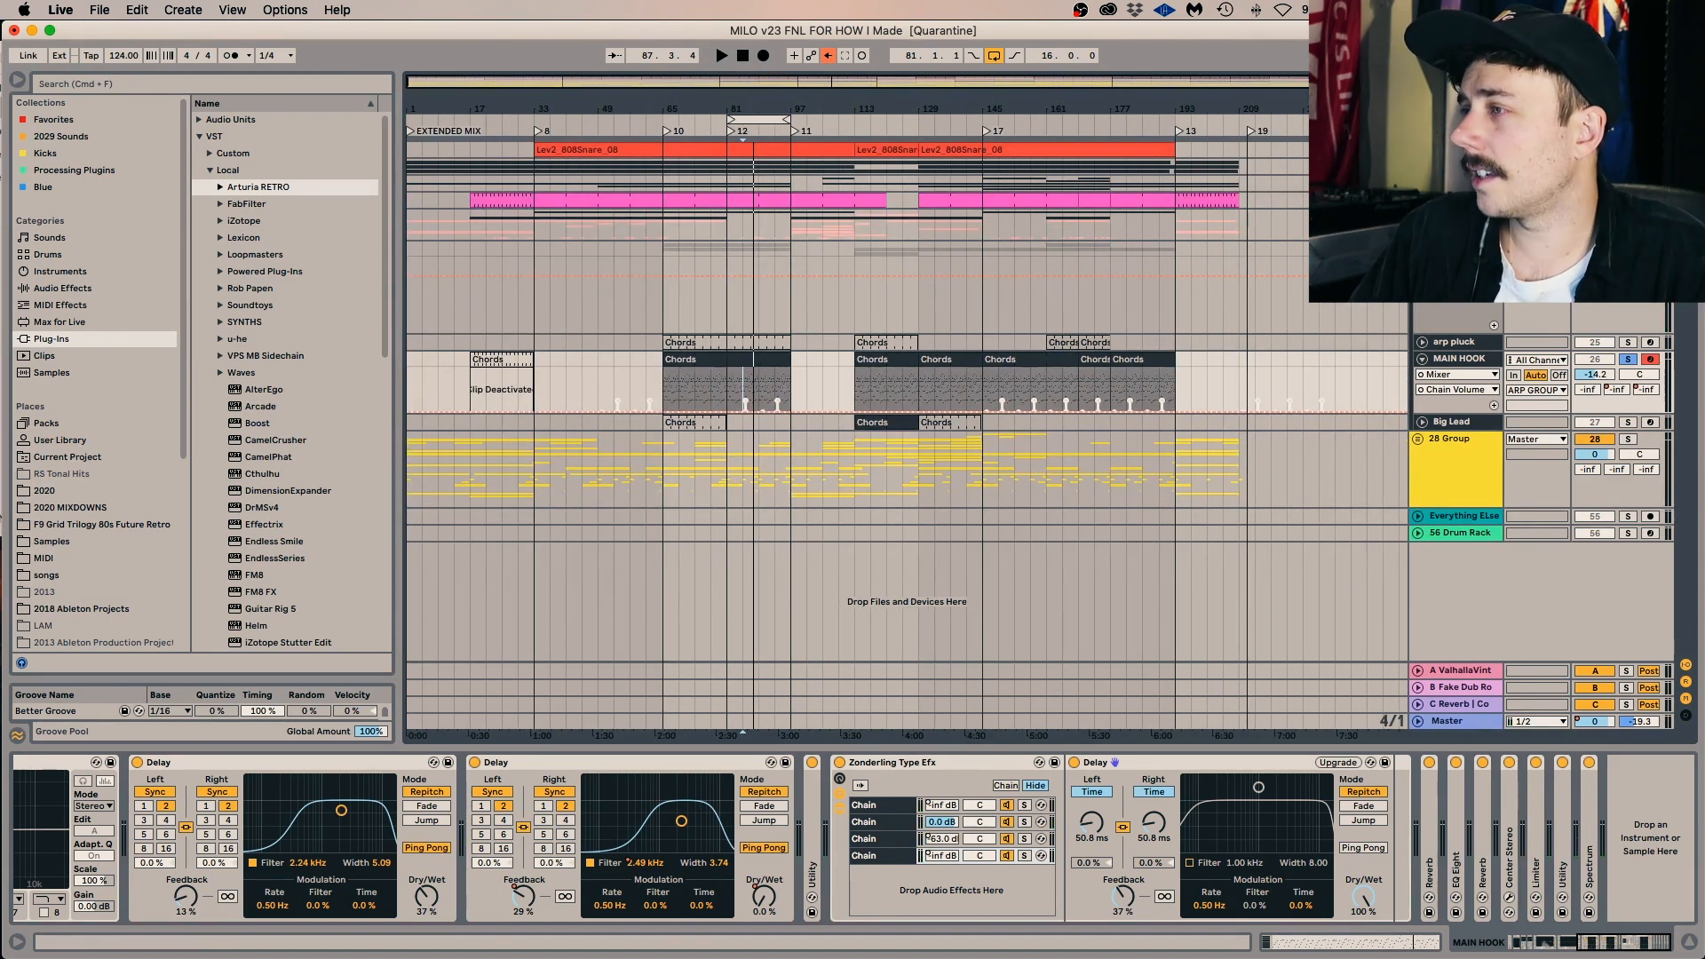
Collapse the group containing MAIN HOOK, expand 28 Group and unfold its Forest SOUNDS track.
{"action": "left_click", "coordinate": [1418, 249]}
{"action": "key", "text": "super+g"}
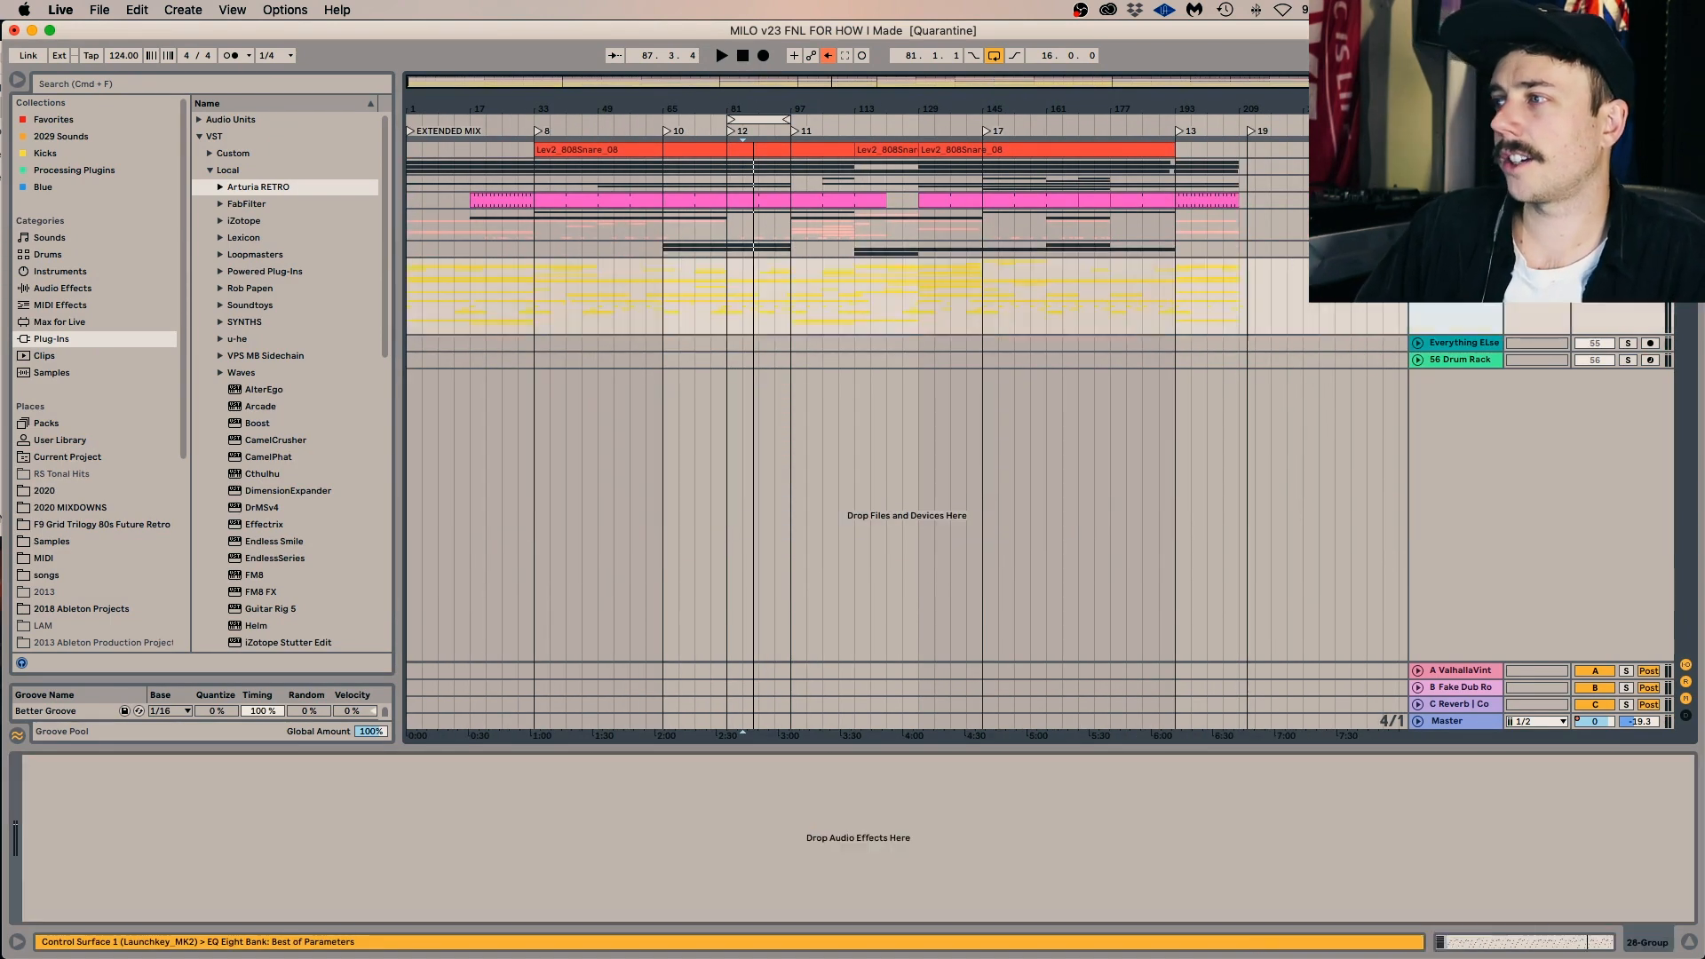
{"action": "left_click", "coordinate": [1418, 267]}
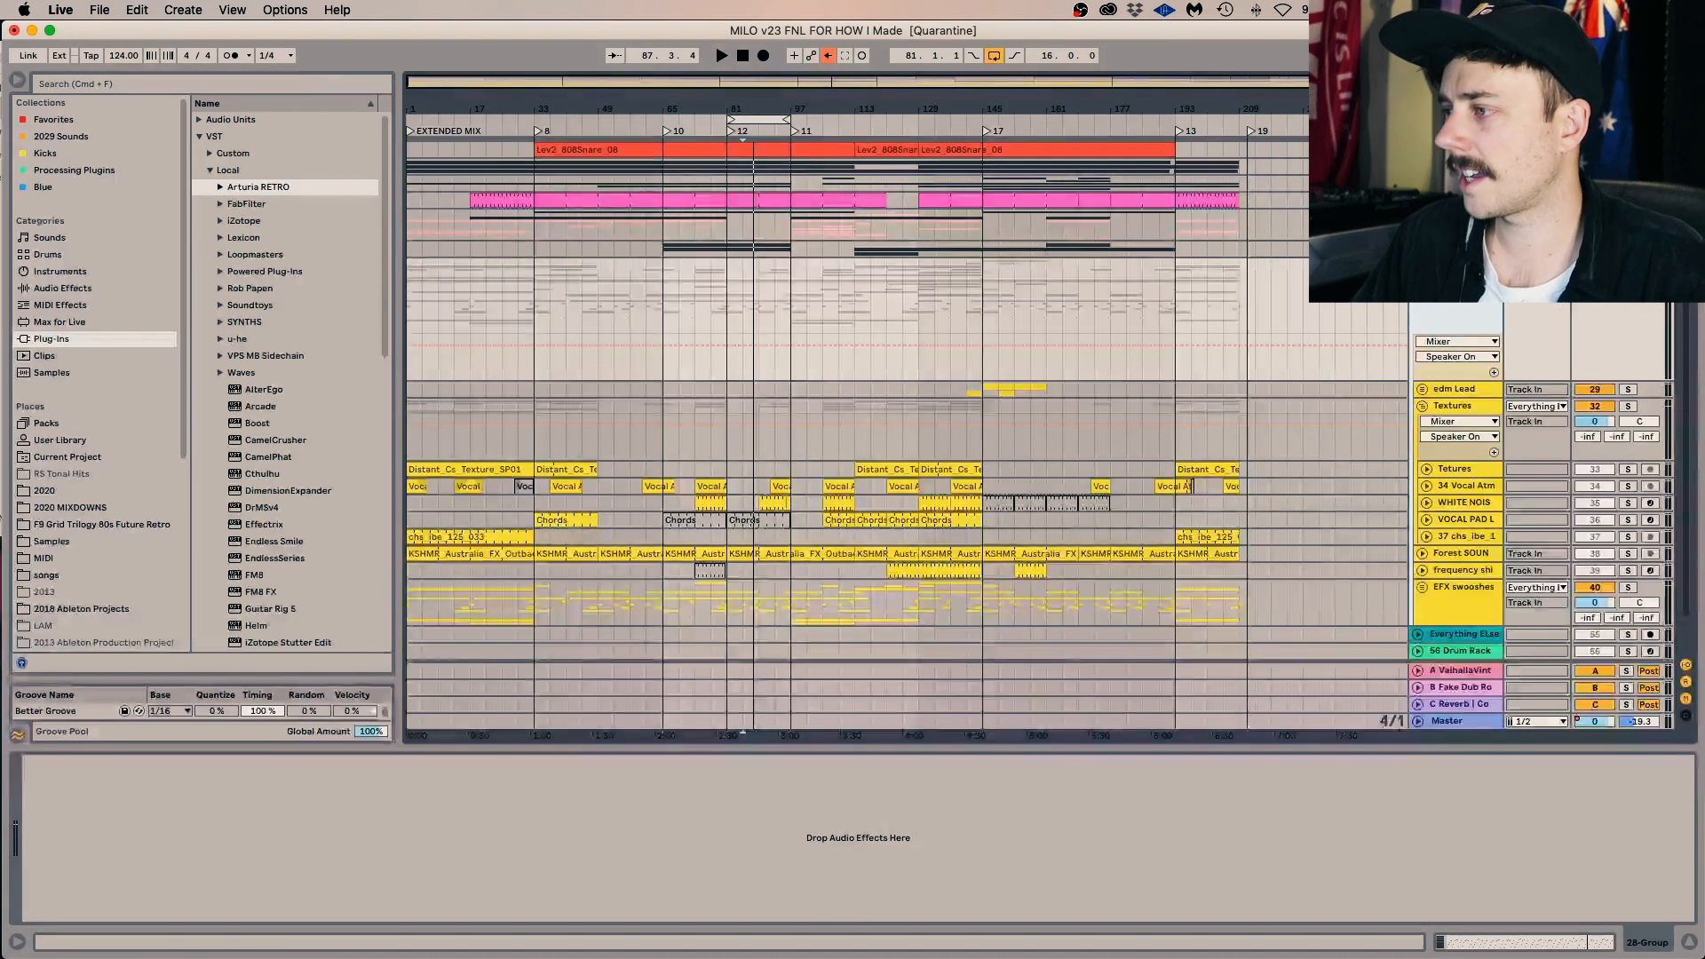
{"action": "left_click", "coordinate": [1460, 553]}
{"action": "left_click", "coordinate": [1421, 554]}
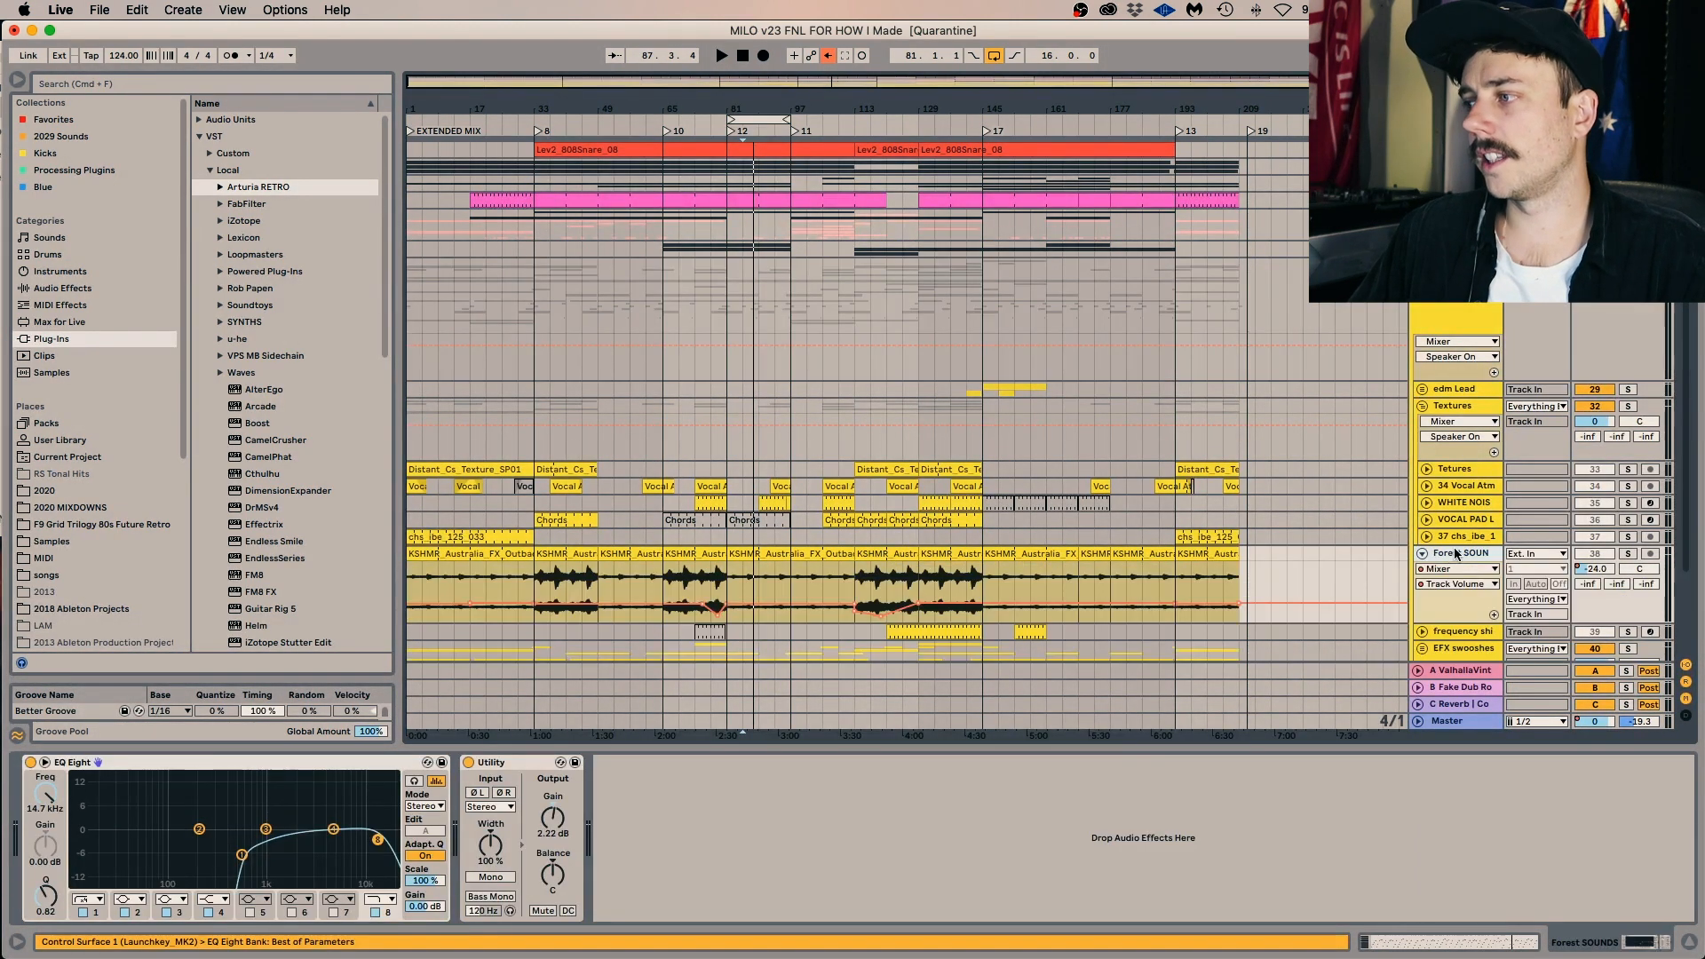
Play the KSHMR Australia outback ambience from bar 33 with the Forest SOUNDS track soloed.
{"action": "left_click", "coordinate": [541, 575]}
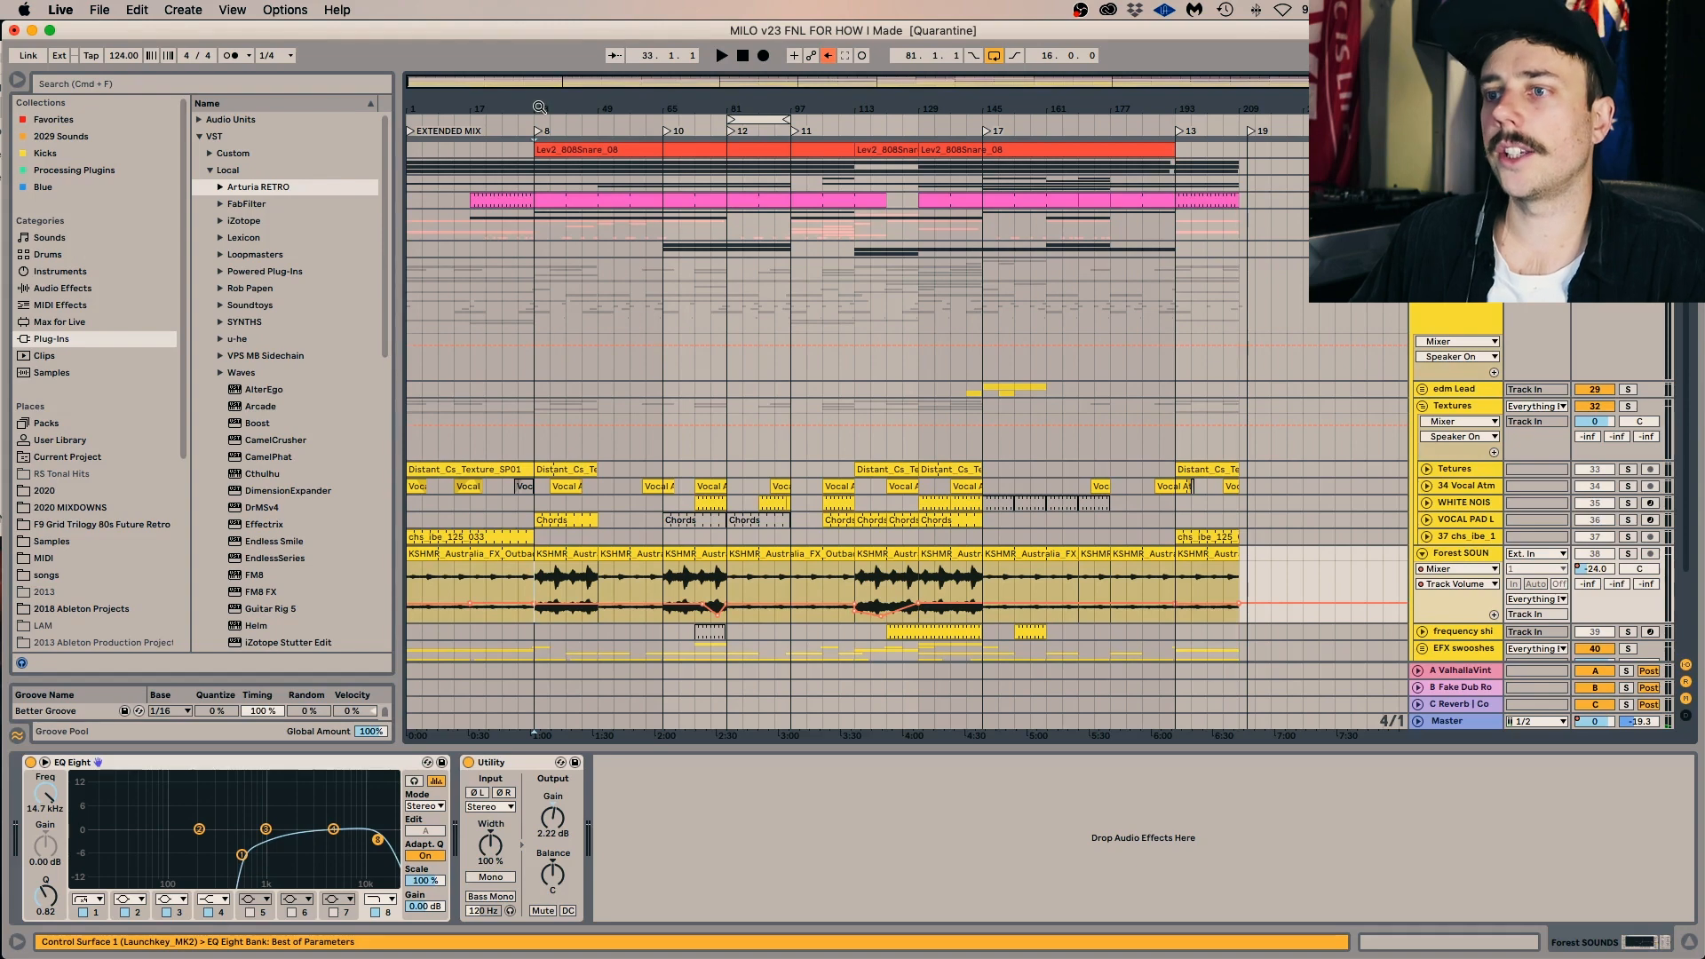
{"action": "left_click_drag", "start_coordinate": [539, 108], "coordinate": [497, 469]}
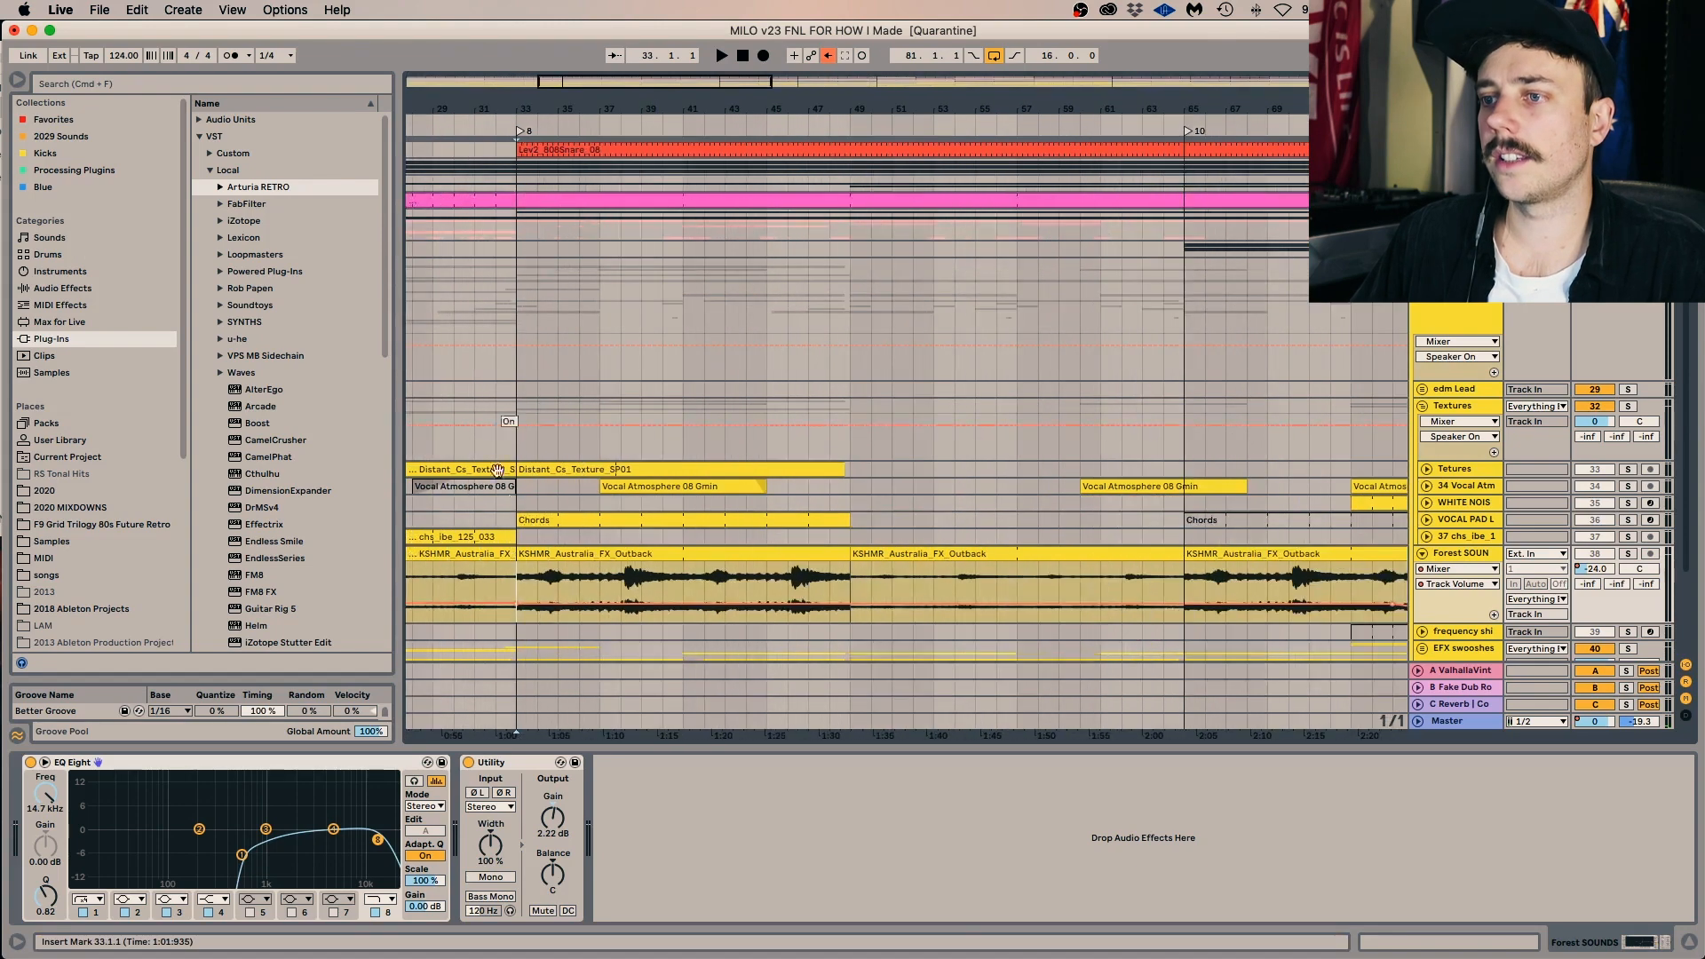
{"action": "left_click", "coordinate": [540, 577]}
{"action": "key", "text": "space"}
{"action": "left_click", "coordinate": [1627, 553]}
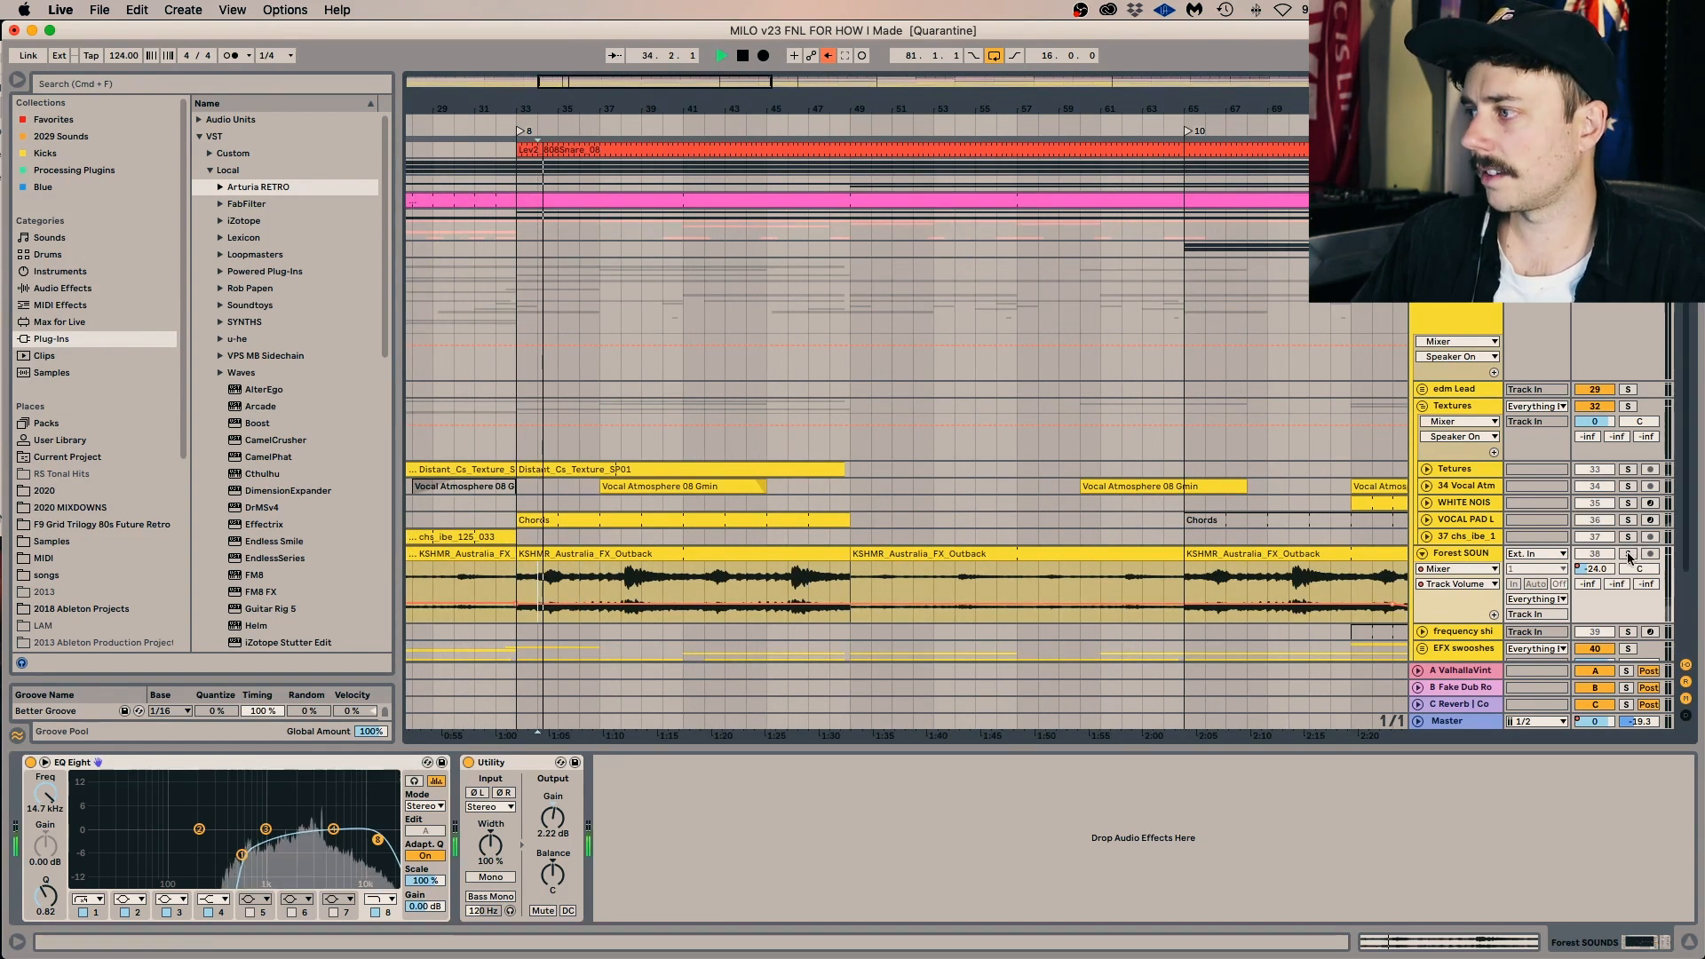
{"action": "key", "text": "minus"}
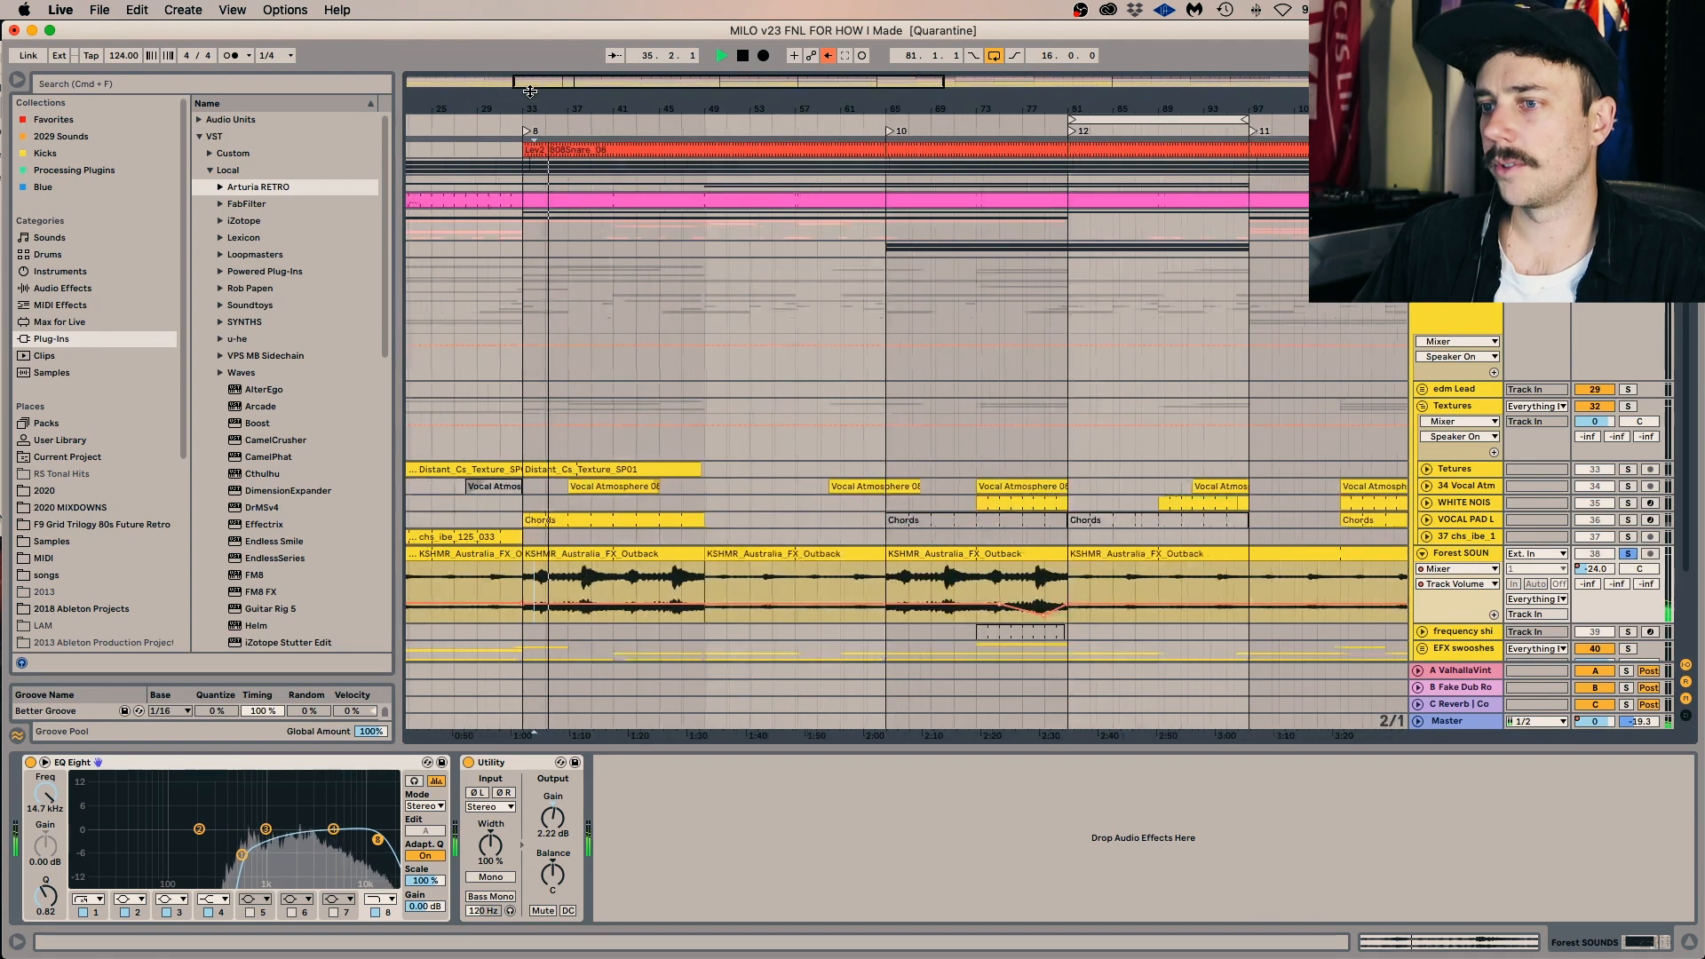
Unsolo the Forest SOUNDS track and collapse 28 Group.
{"action": "left_click", "coordinate": [1628, 553]}
{"action": "left_click", "coordinate": [1627, 265]}
{"action": "left_click", "coordinate": [1418, 265]}
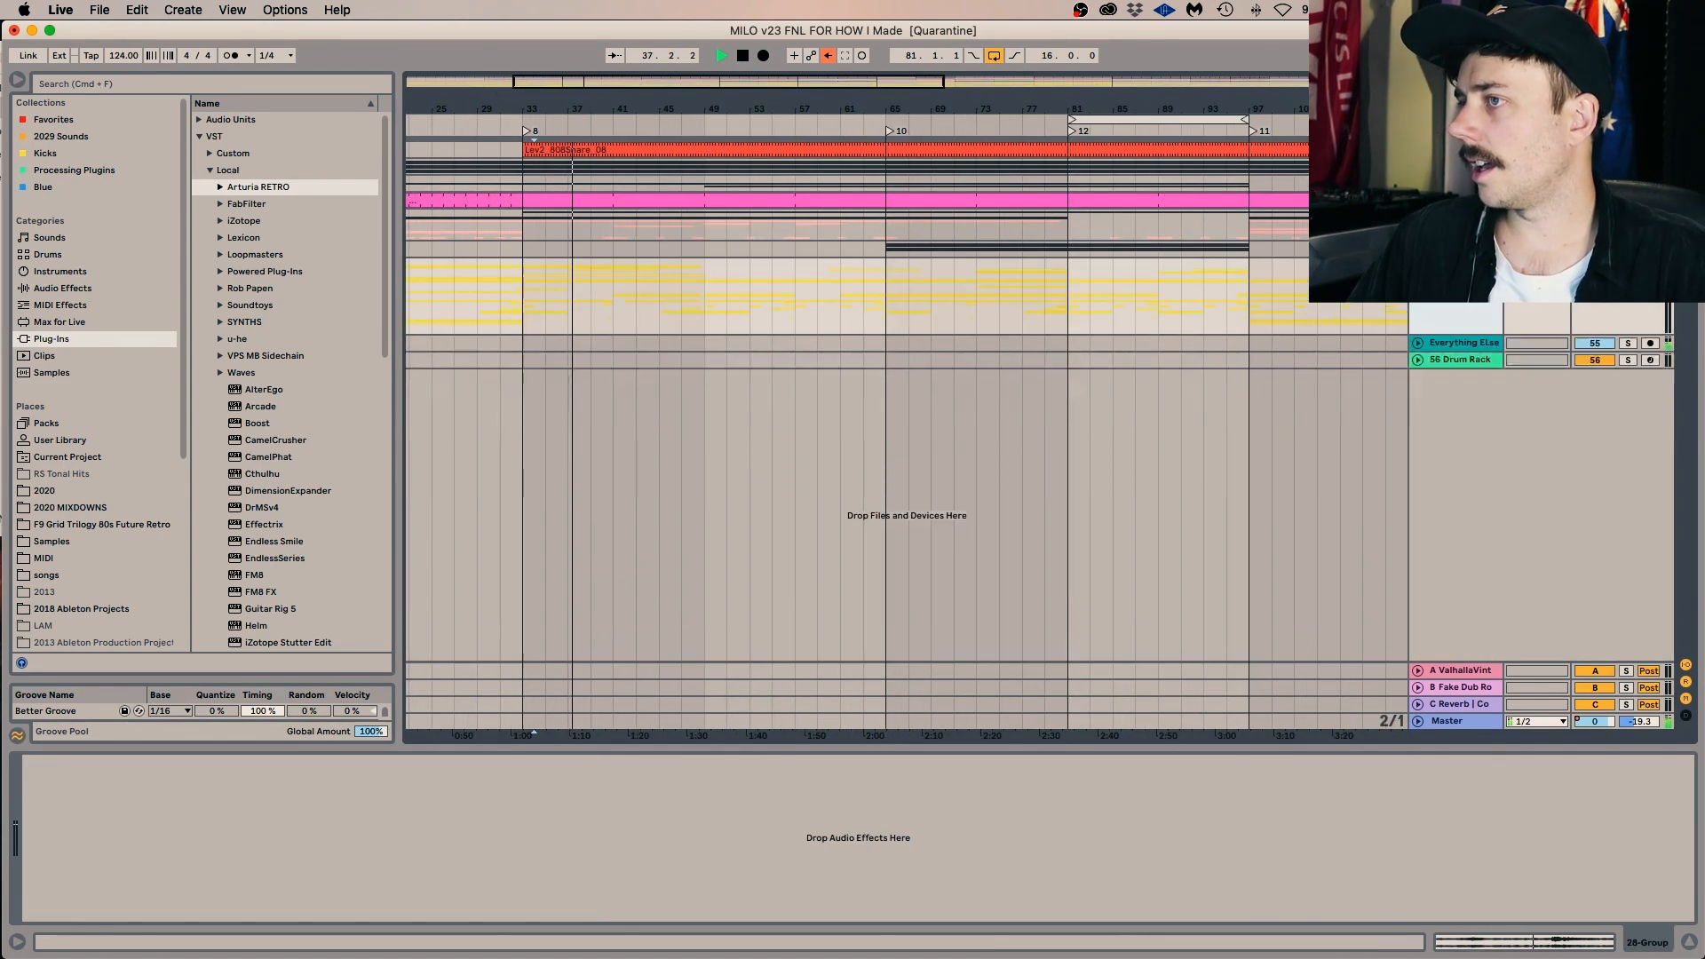
Play the full arrangement from bar 81 and jump ahead to bar 145.
{"action": "left_click", "coordinate": [1076, 289]}
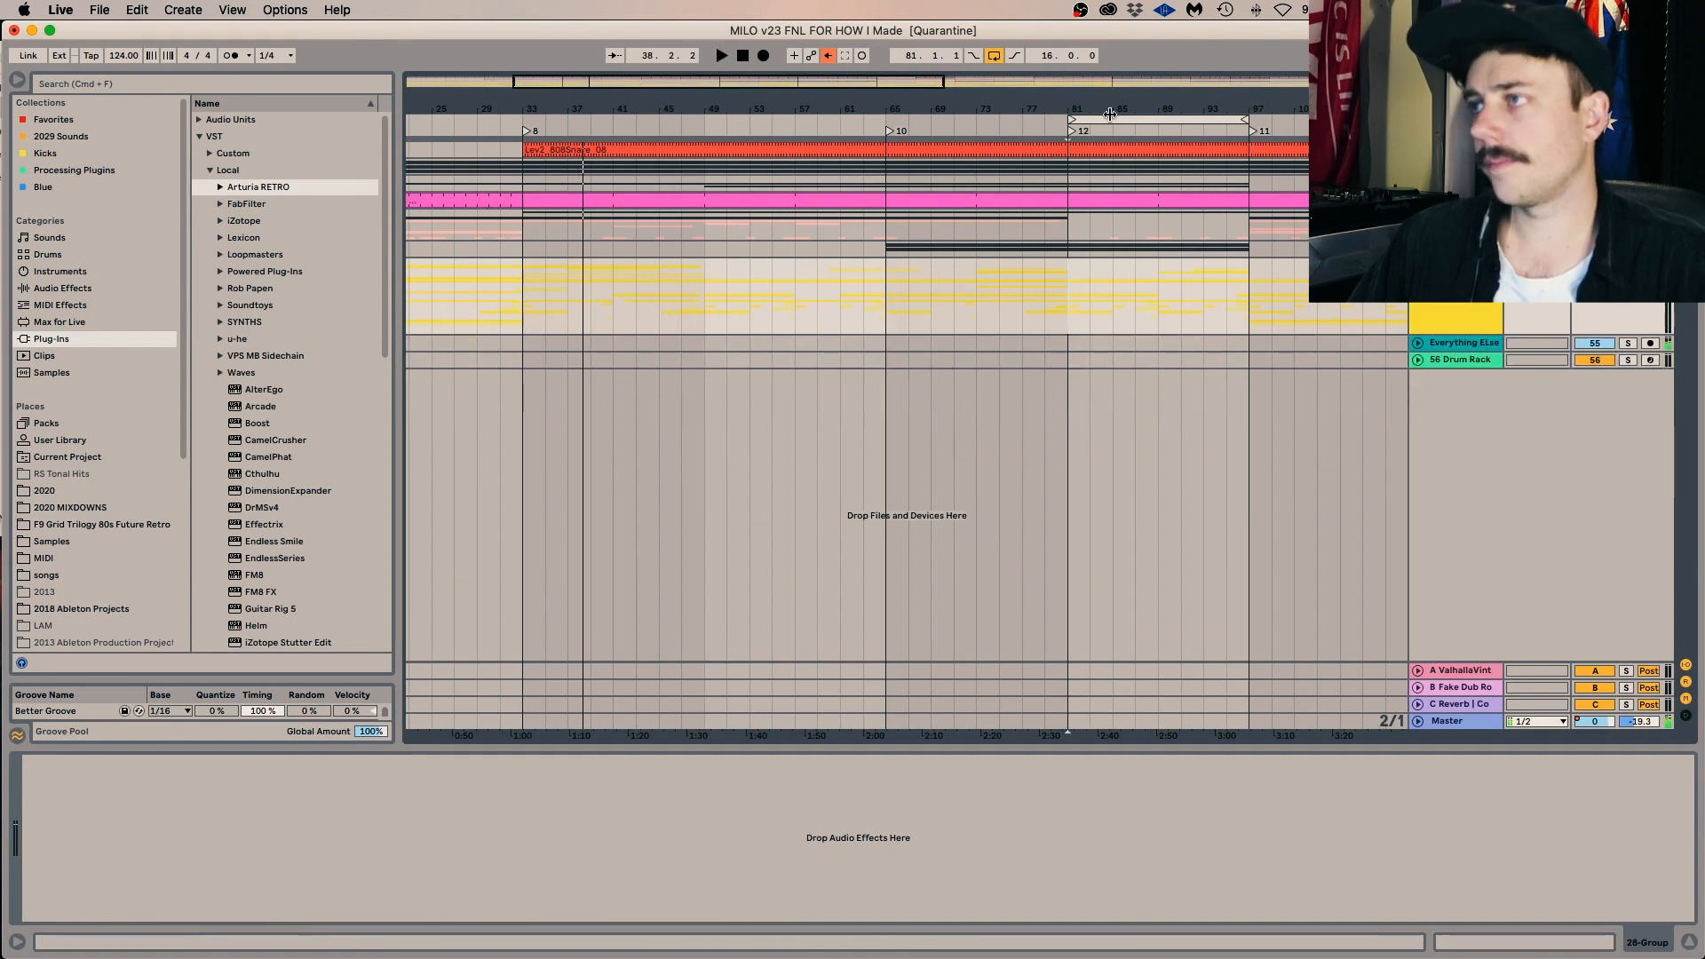
{"action": "left_click_drag", "start_coordinate": [1109, 114], "coordinate": [746, 101]}
{"action": "key", "text": "space"}
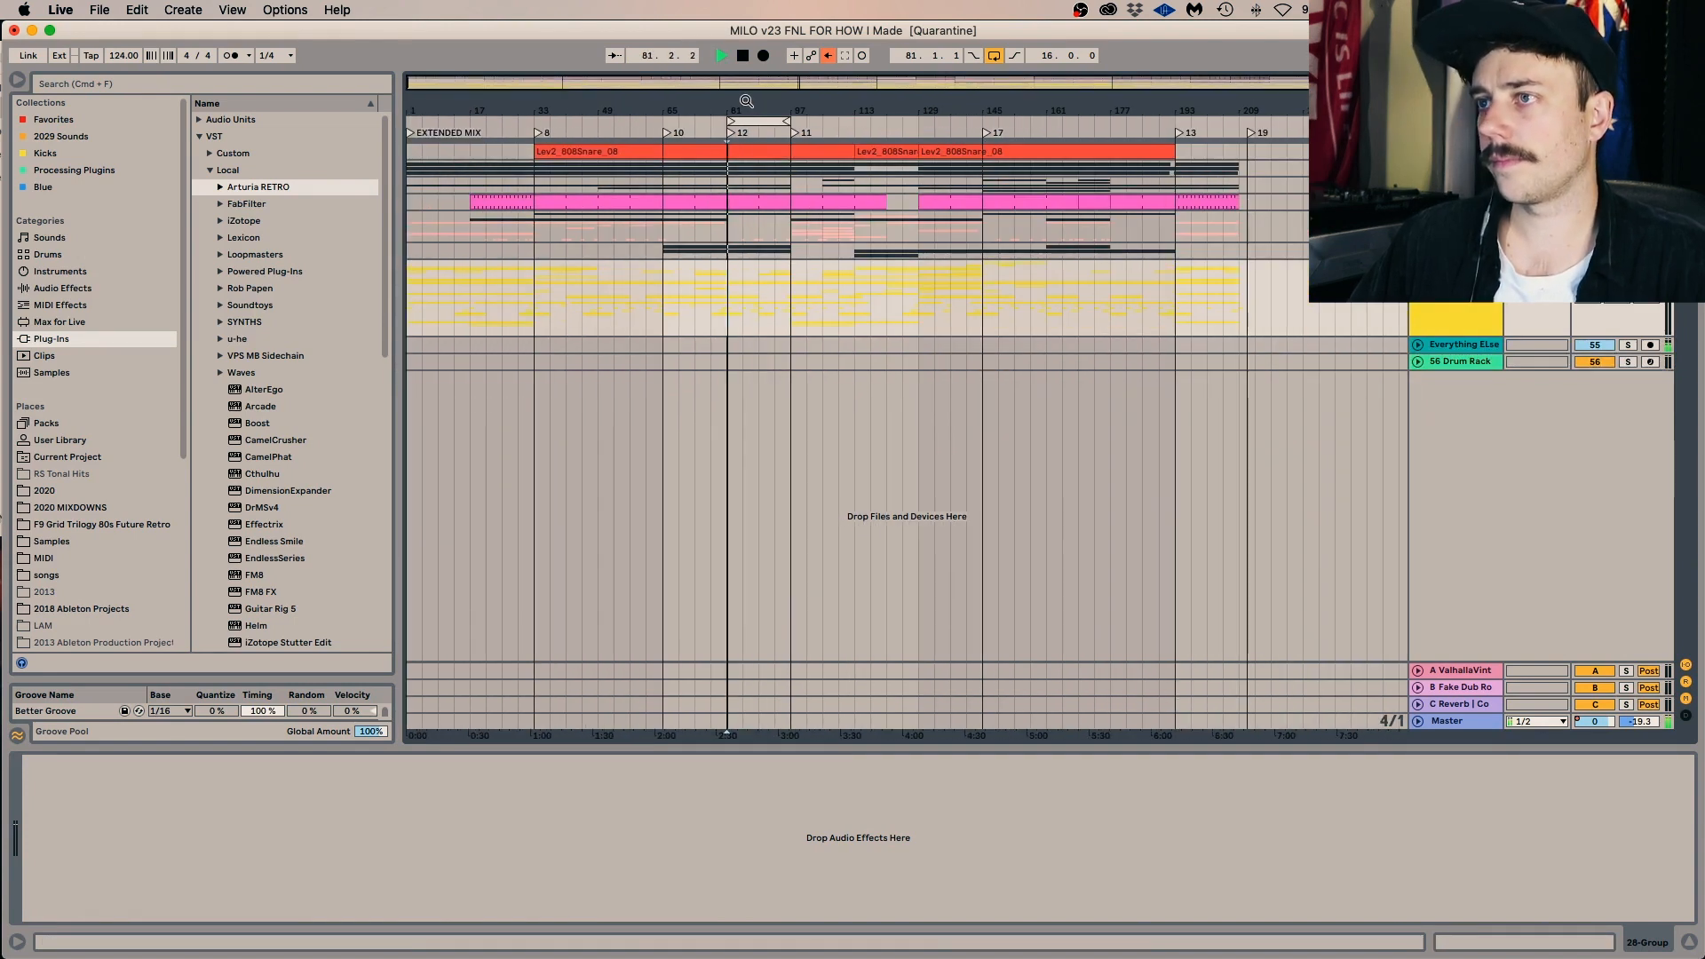
{"action": "left_click", "coordinate": [984, 279]}
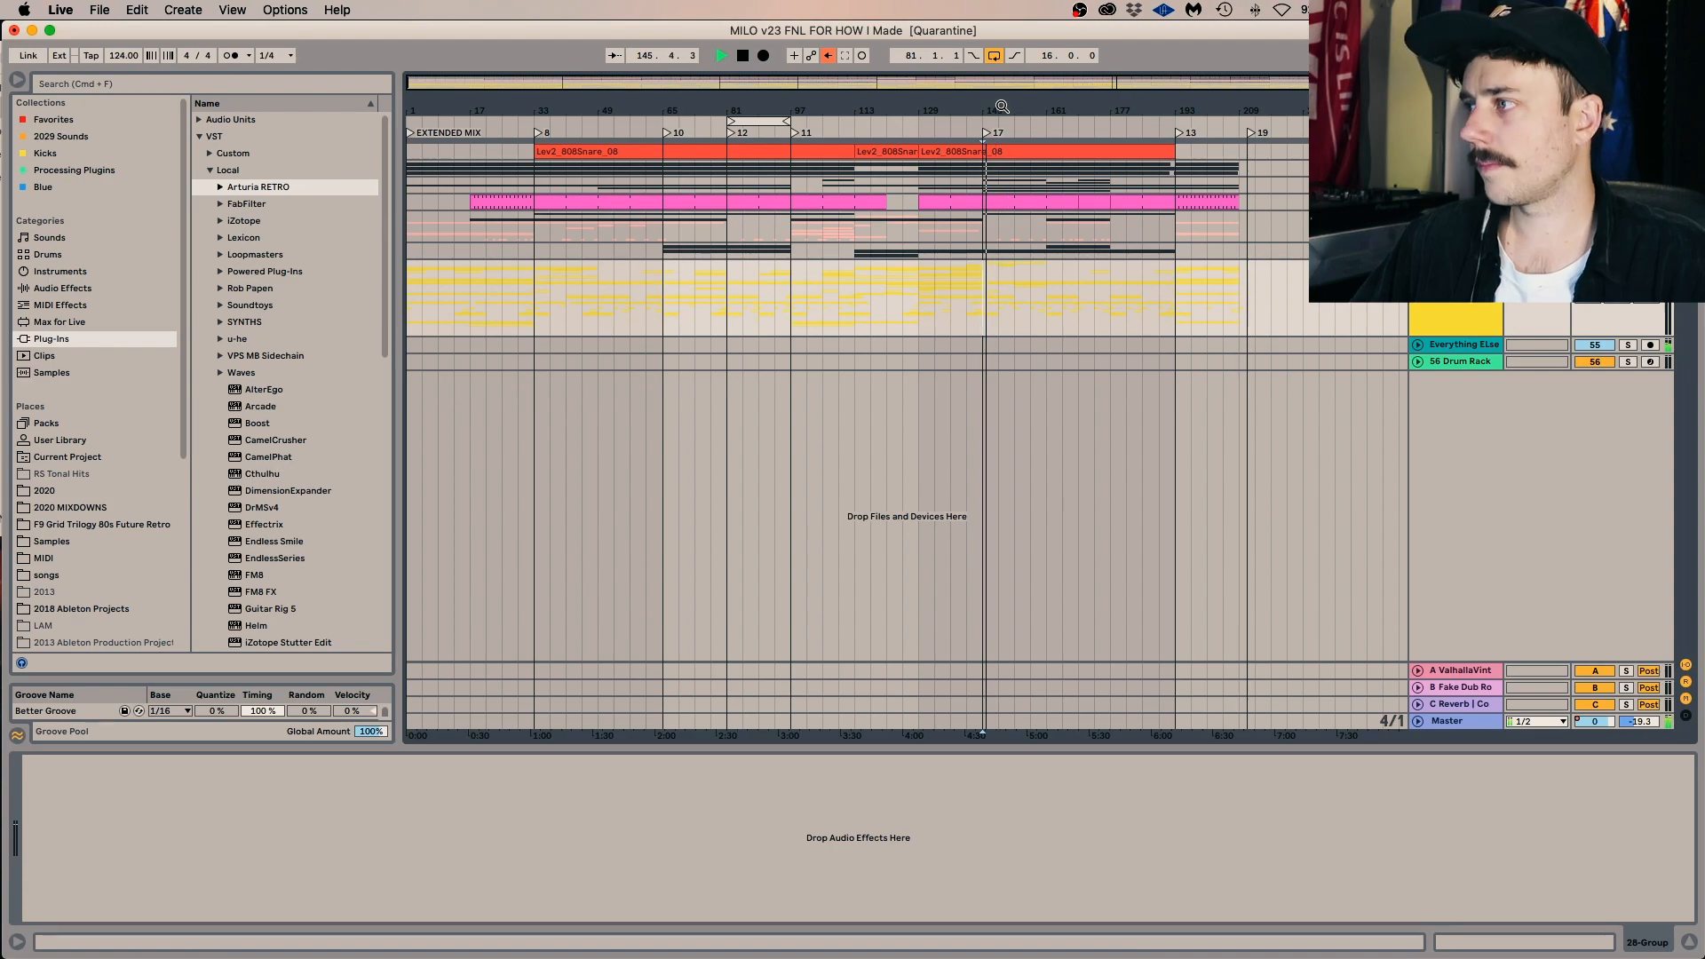